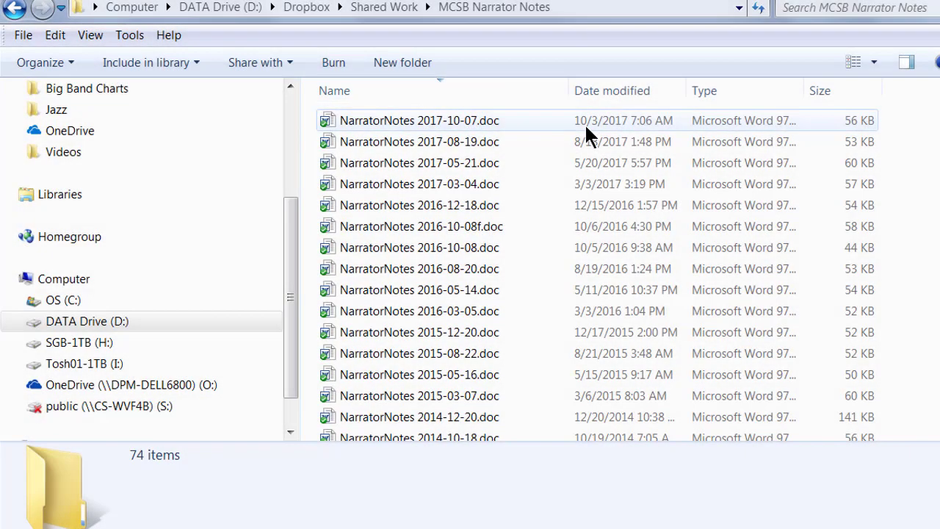
# Make a duplicate of NarratorNotes 2017-10-07.doc in the same folder
pyautogui.click(378, 120)
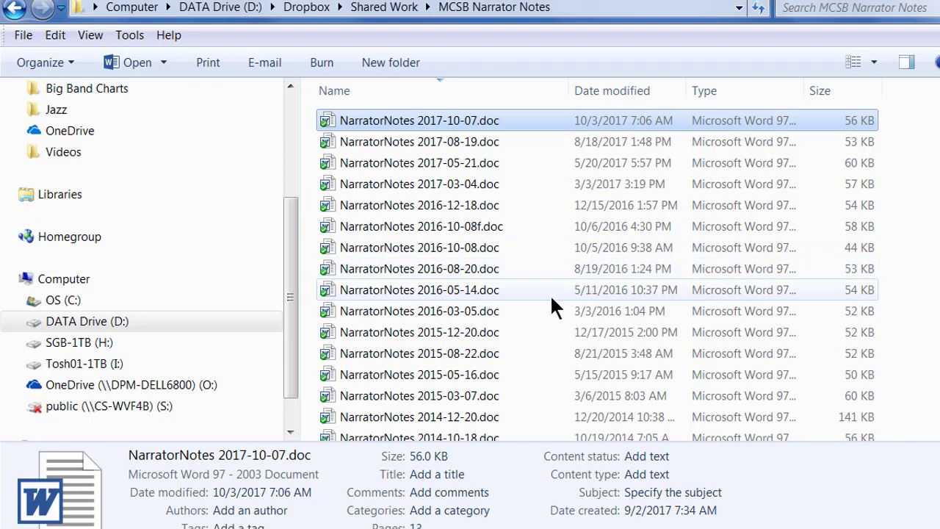
pyautogui.hotkey('ctrl', 'c')
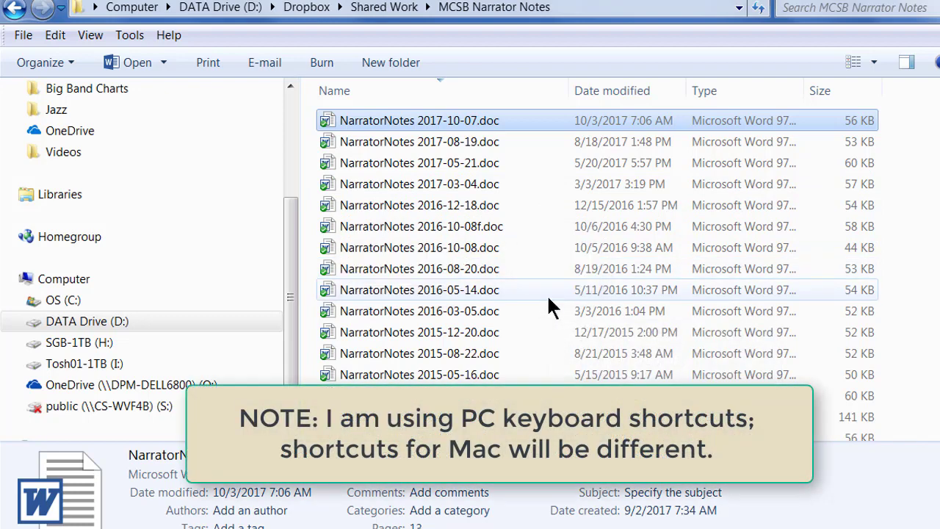
pyautogui.hotkey('ctrl', 'v')
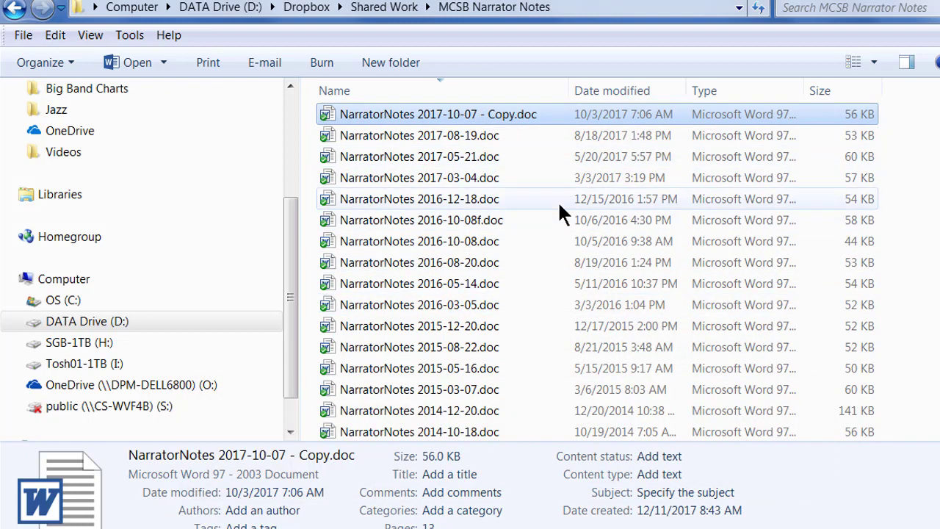
# Rename the duplicate to NarratorNotes 2017-12-17.doc
pyautogui.press('F2')
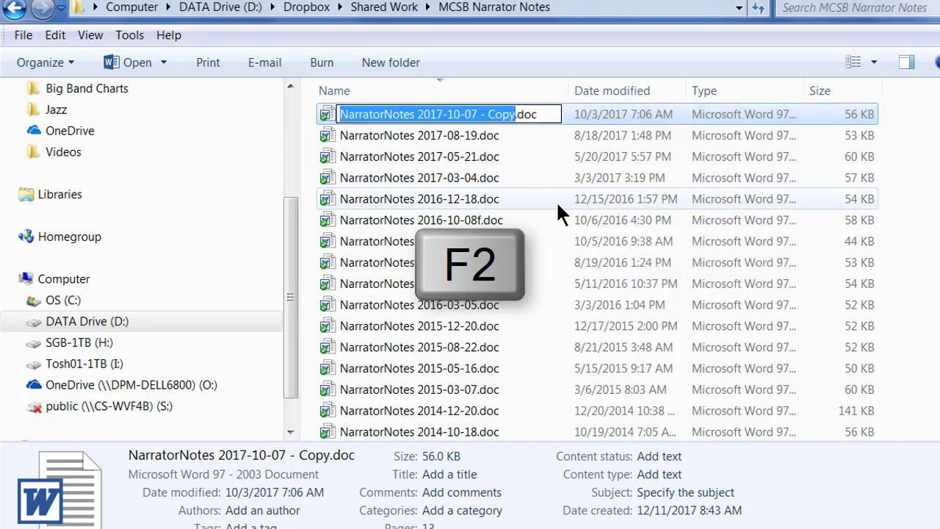
pyautogui.press('Right')
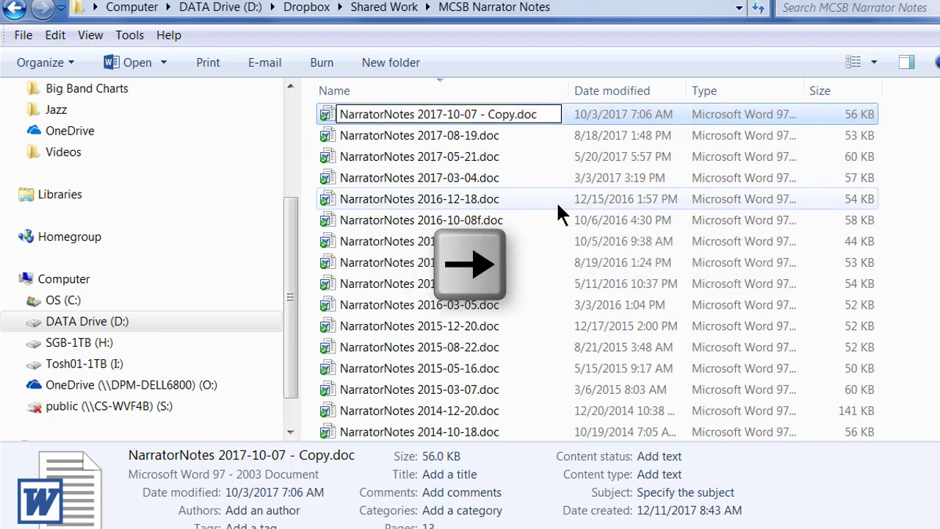
pyautogui.press('BackSpace')
pyautogui.press('BackSpace')
pyautogui.press('BackSpace')
pyautogui.press('BackSpace')
pyautogui.press('BackSpace')
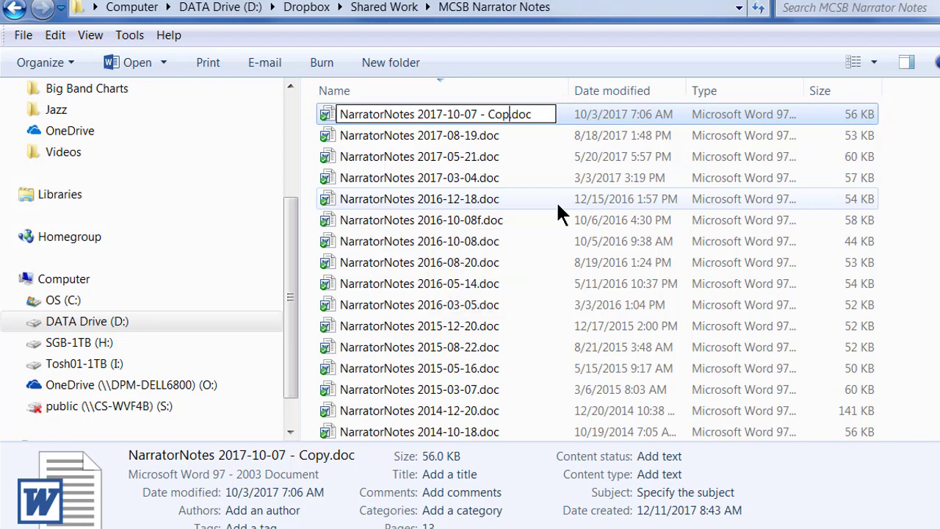
pyautogui.press('BackSpace')
pyautogui.press('BackSpace')
pyautogui.press('BackSpace')
pyautogui.press('BackSpace')
pyautogui.press('BackSpace')
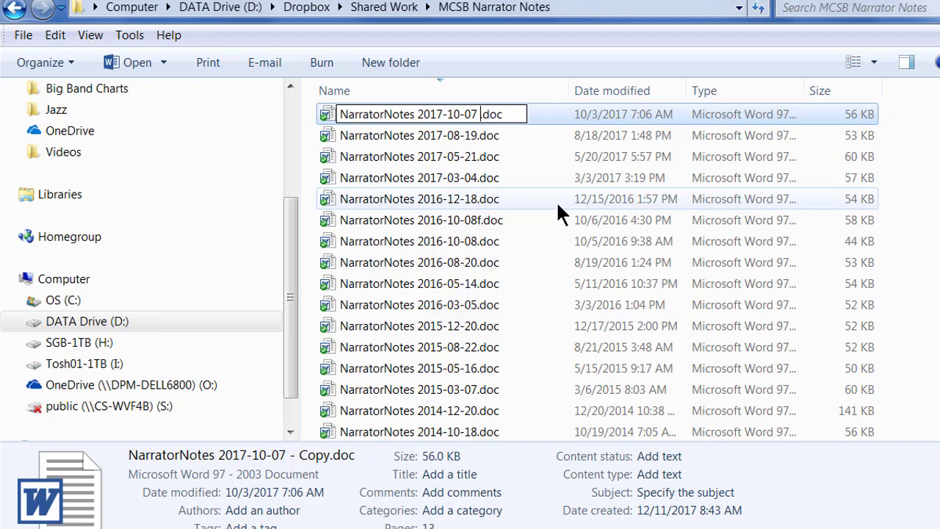
pyautogui.press('BackSpace')
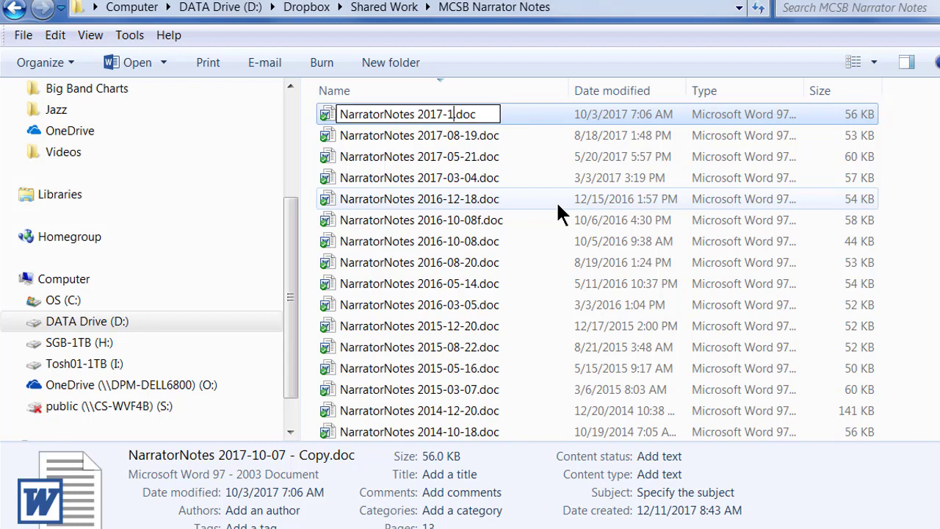
pyautogui.write('2-17')
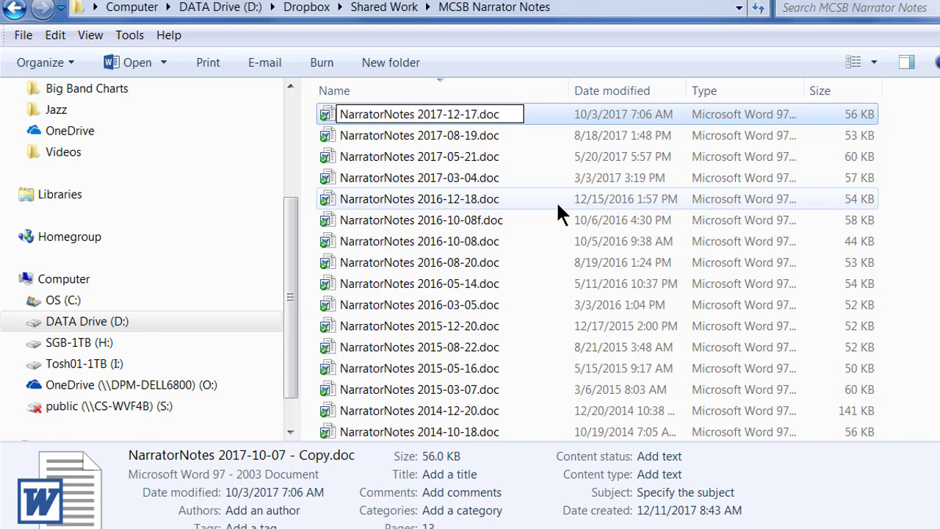
pyautogui.press('Return')
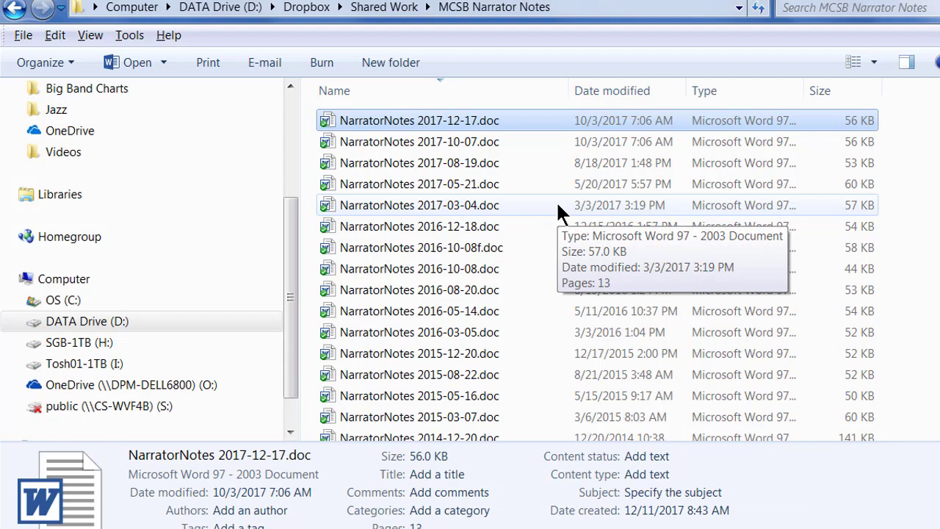
# Permanently delete NarratorNotes 2017-12-17.doc, then select NarratorNotes 2016-12-18.doc
pyautogui.press('Down')
pyautogui.press('Up')
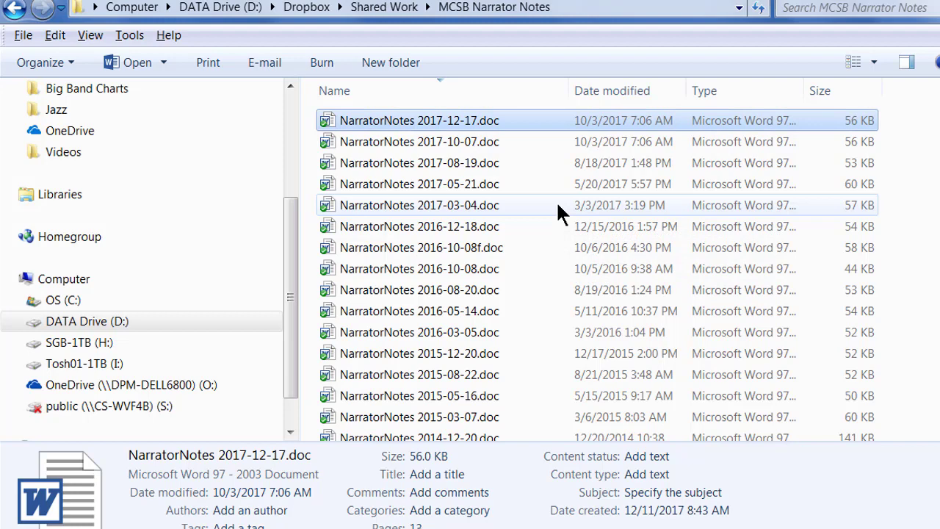
pyautogui.hotkey('shift', 'Delete')
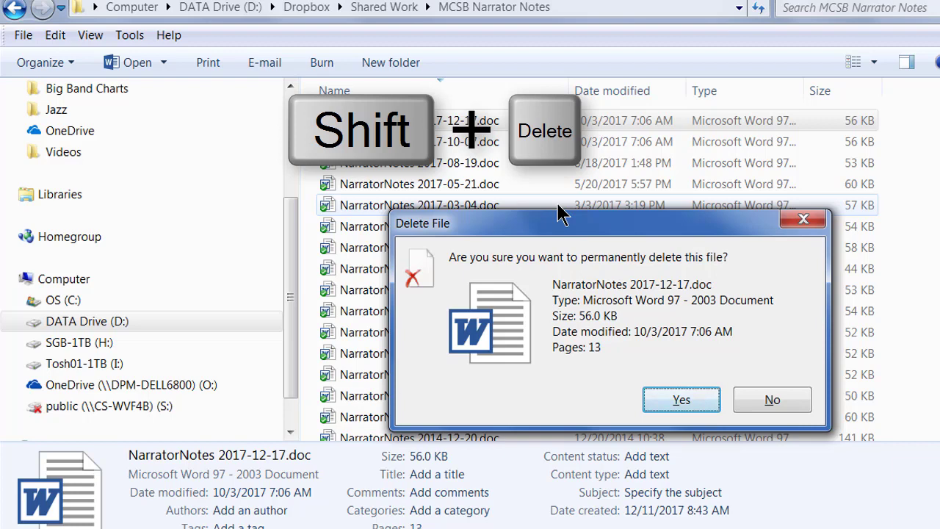
pyautogui.press('Return')
pyautogui.press('Down')
pyautogui.press('Down')
pyautogui.press('Down')
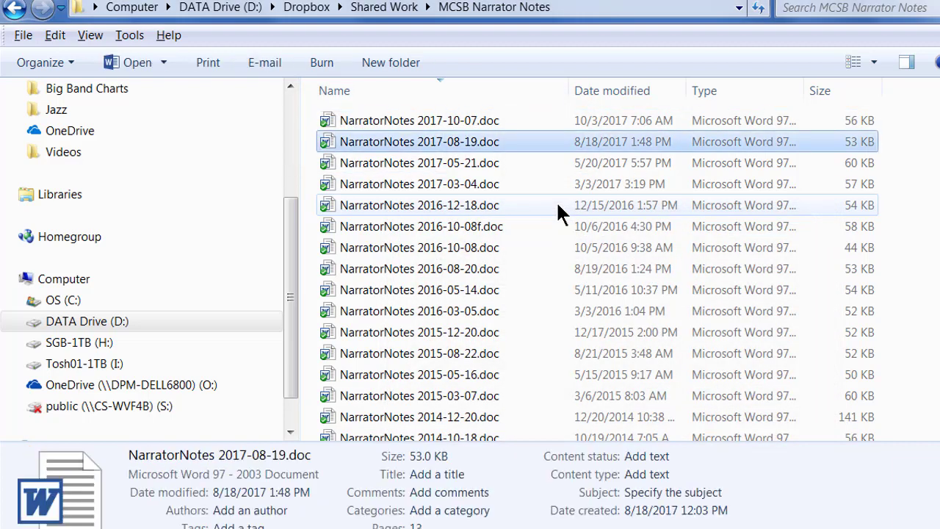
pyautogui.press('Down')
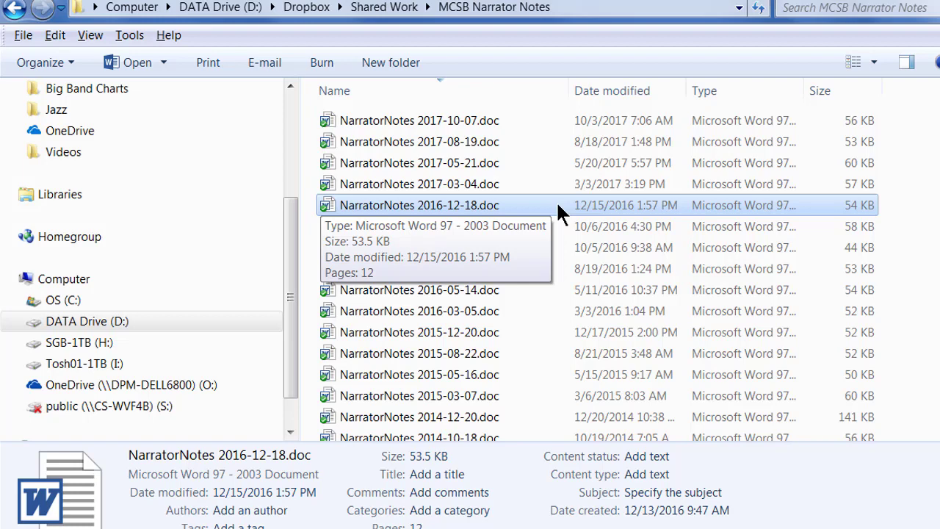
# Duplicate NarratorNotes 2016-12-18.doc, name the copy NarratorNotes 2017-12-17.doc, and open it in Word
pyautogui.hotkey('ctrl', 'c')
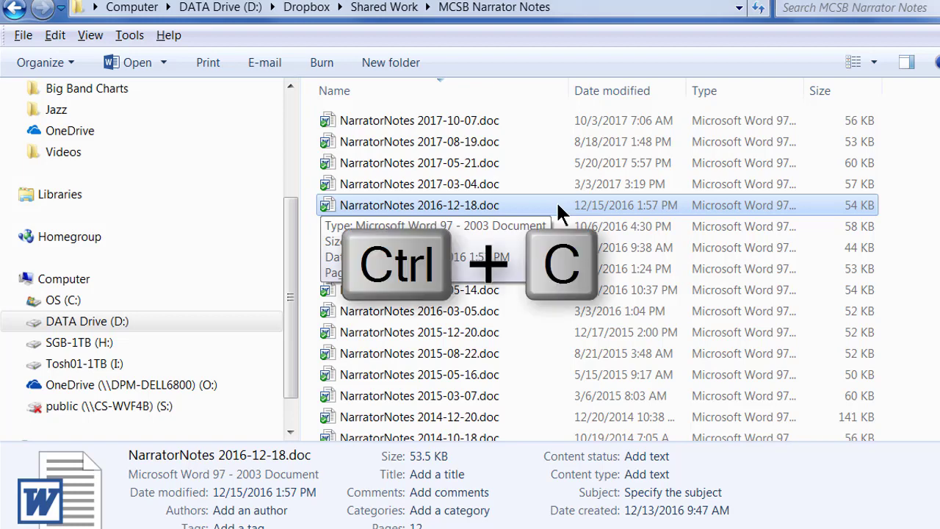
pyautogui.hotkey('ctrl', 'v')
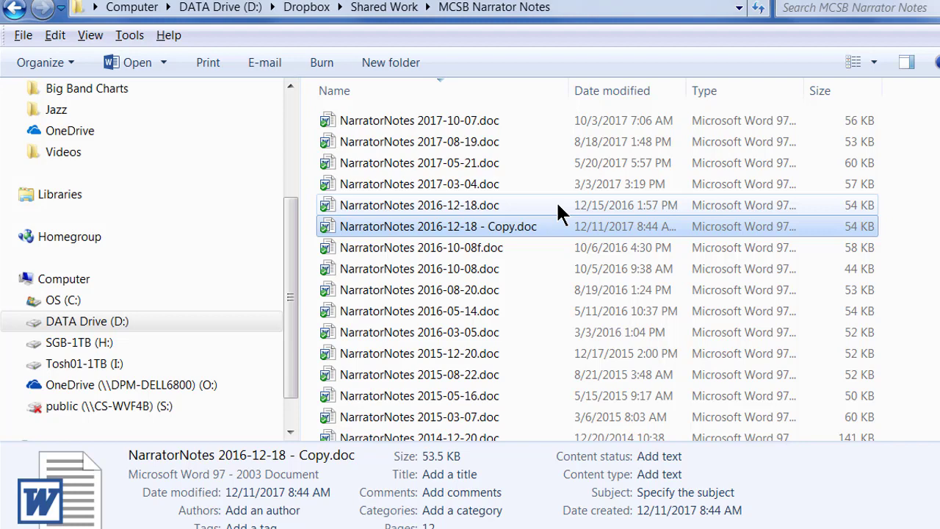
pyautogui.press('F2')
pyautogui.press('Right')
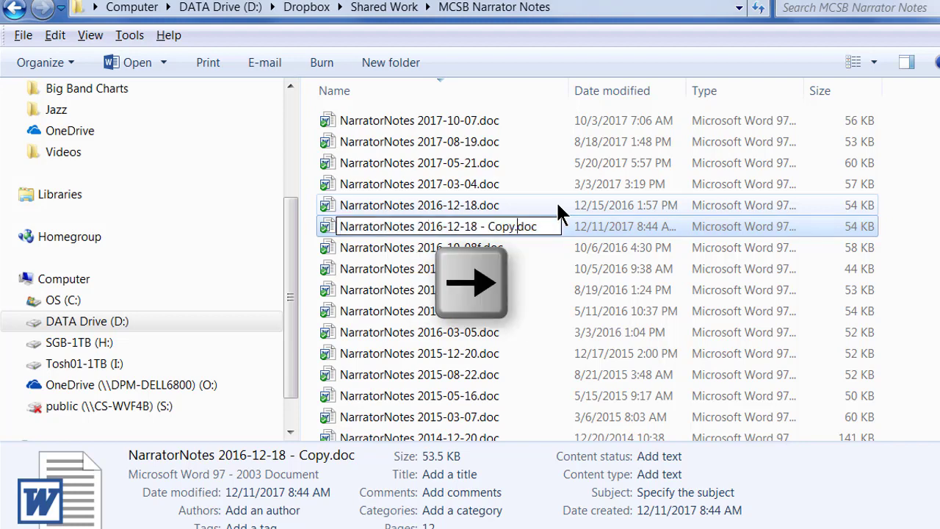
pyautogui.press('BackSpace')
pyautogui.press('BackSpace')
pyautogui.press('BackSpace')
pyautogui.press('BackSpace')
pyautogui.press('BackSpace')
pyautogui.press('BackSpace')
pyautogui.press('BackSpace')
pyautogui.press('BackSpace')
pyautogui.press('BackSpace')
pyautogui.press('BackSpace')
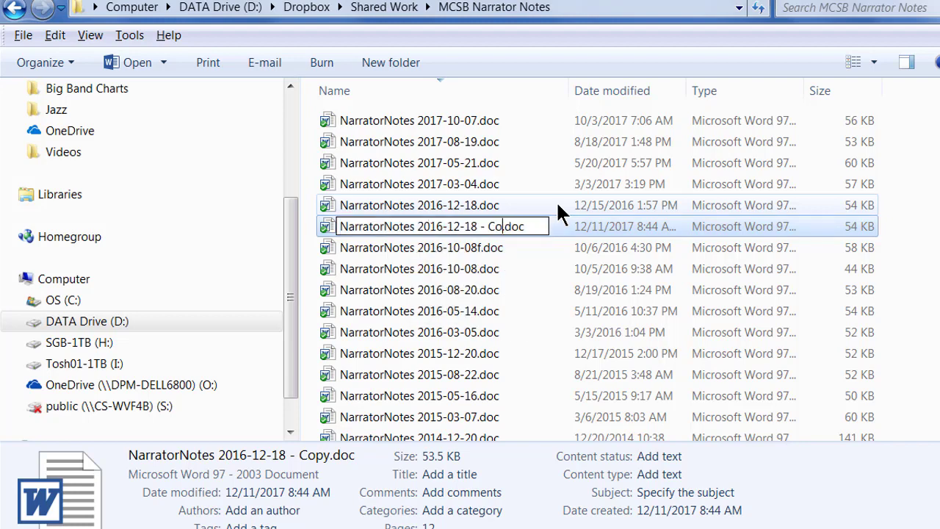
pyautogui.press('BackSpace')
pyautogui.press('BackSpace')
pyautogui.press('BackSpace')
pyautogui.press('BackSpace')
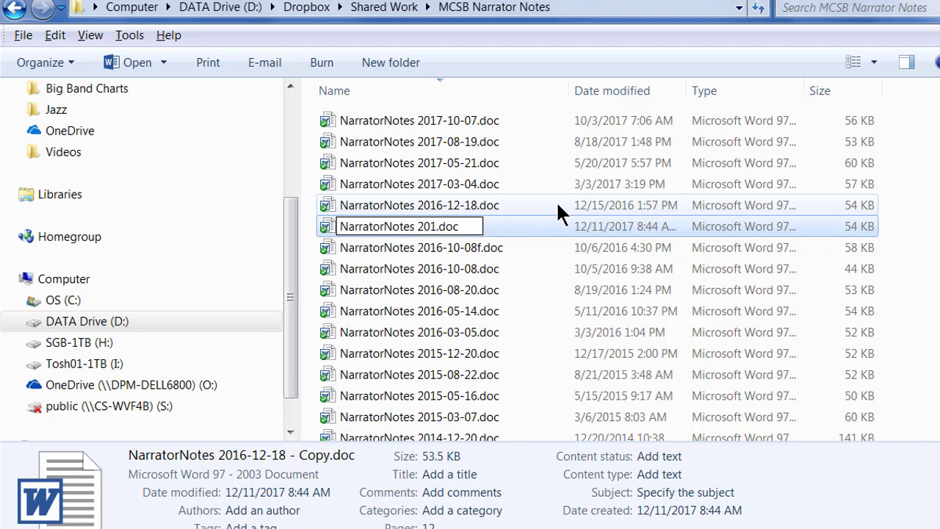
pyautogui.write('7-12')
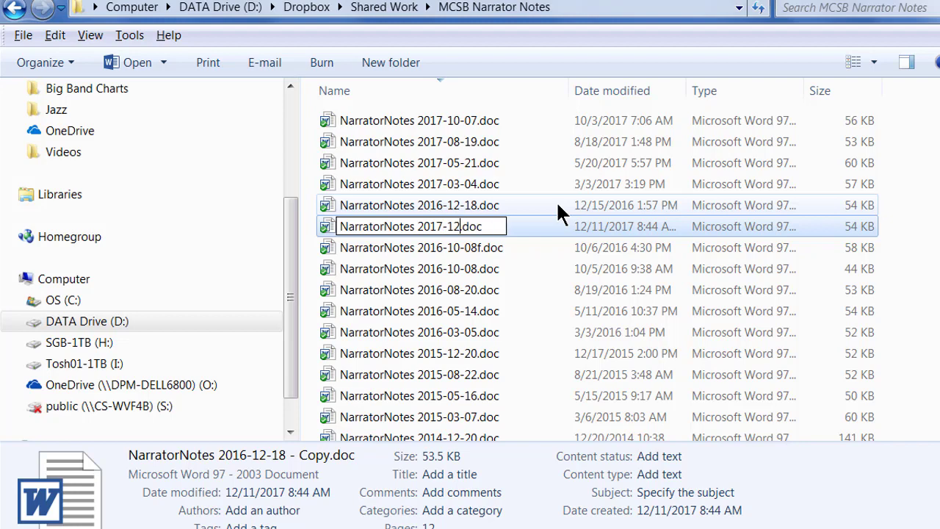
pyautogui.write('-17')
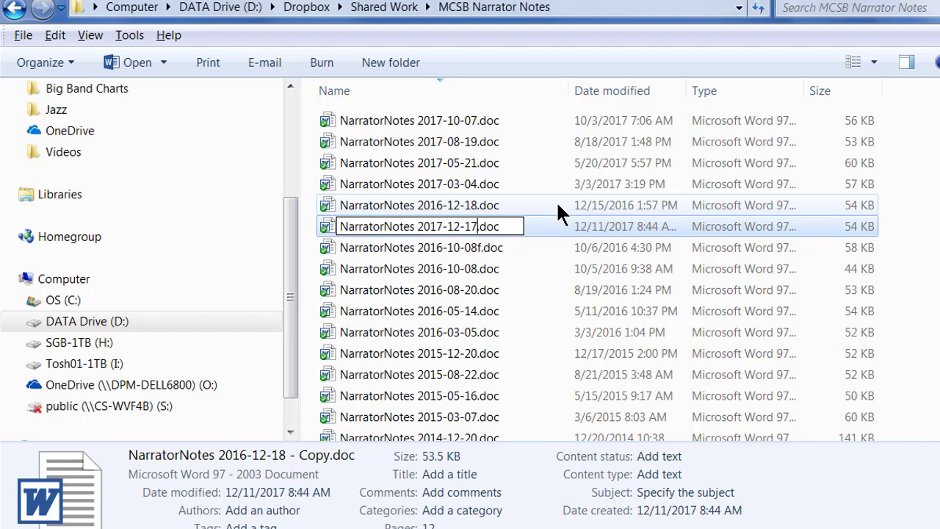
pyautogui.press('Return')
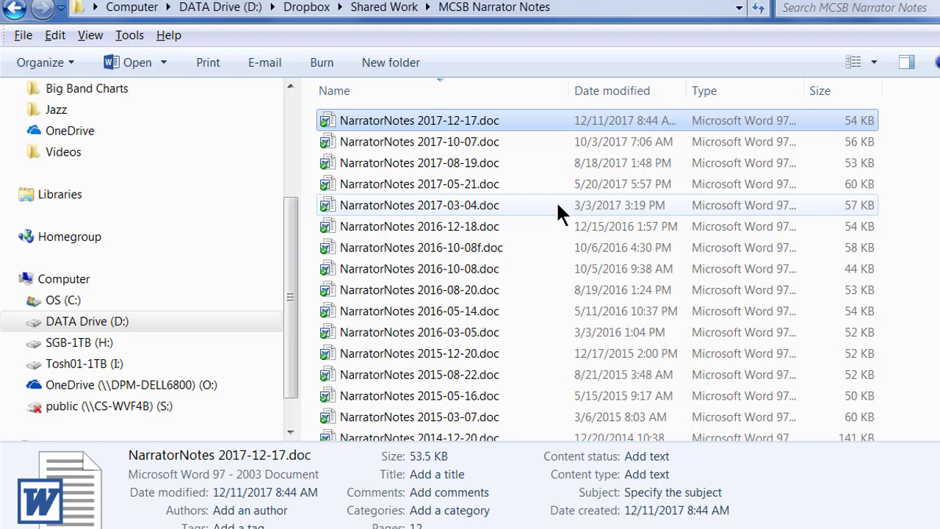
pyautogui.press('Return')
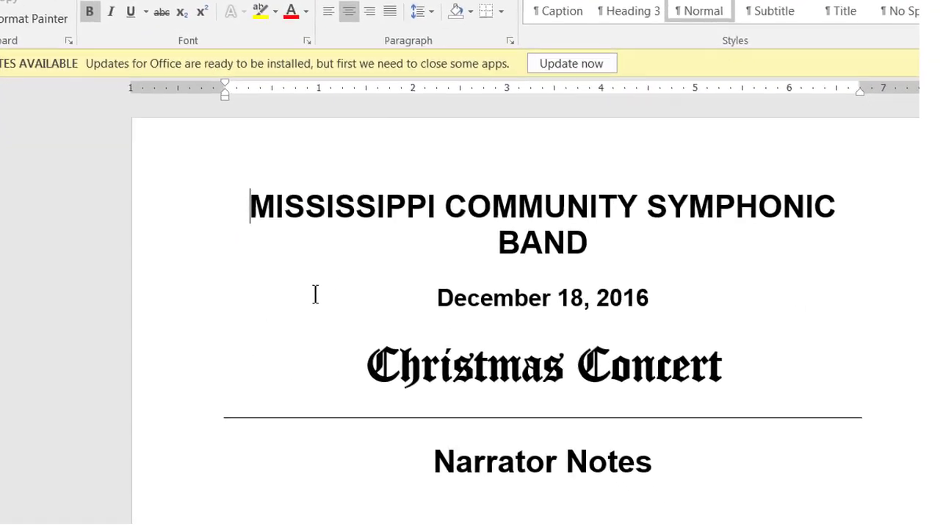
# Change the date line's day from 18 to 17 and its year from 2016 to 2017
pyautogui.scroll(-1, 315, 293)
pyautogui.click(571, 250)
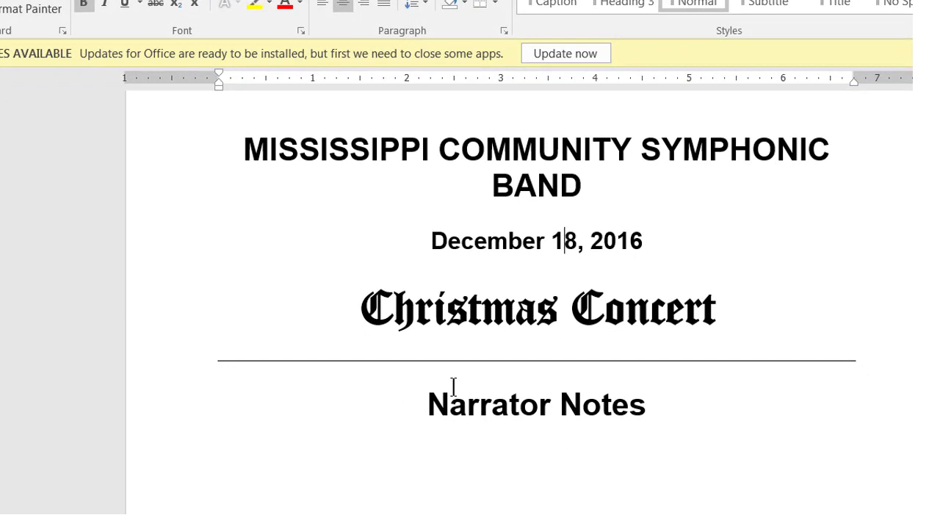
pyautogui.hotkey('shift', 'Right')
pyautogui.write('7')
pyautogui.press('End')
pyautogui.press('BackSpace')
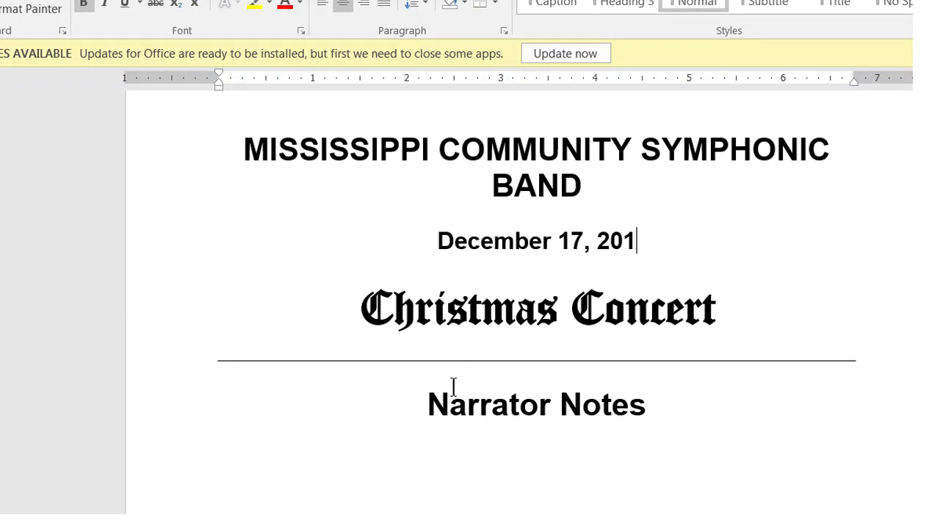
pyautogui.write('7')
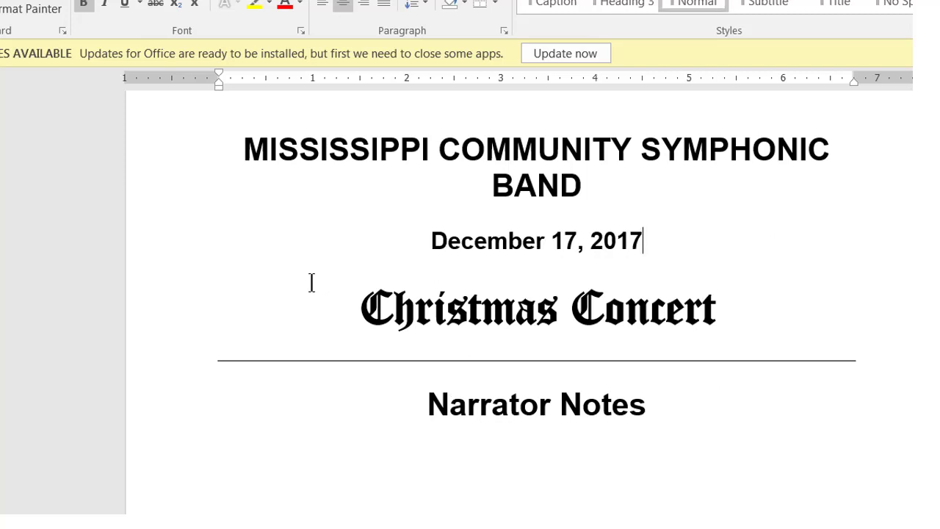
# Change 2016 to 2017 in the welcome line's Christmas Concert name
pyautogui.scroll(-1, 302, 279)
pyautogui.scroll(-1, 290, 272)
pyautogui.scroll(-5, 279, 222)
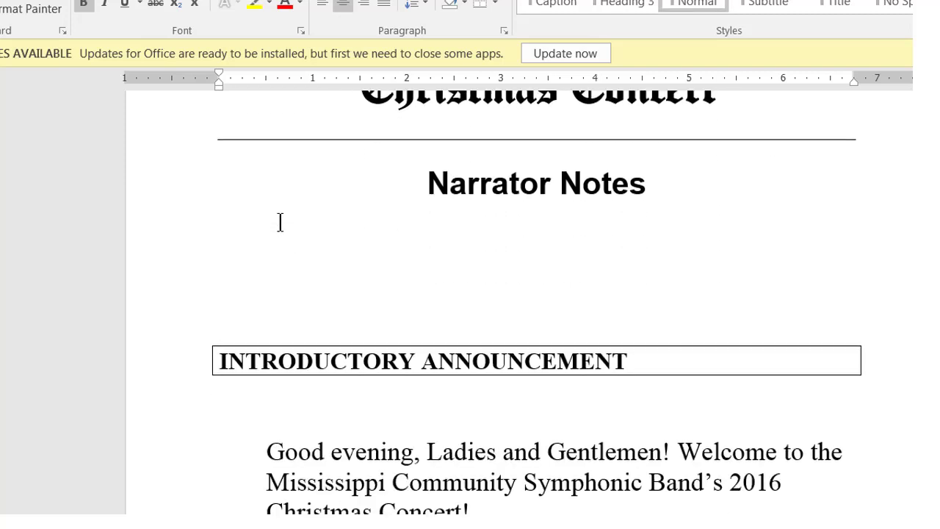
pyautogui.scroll(-4, 277, 213)
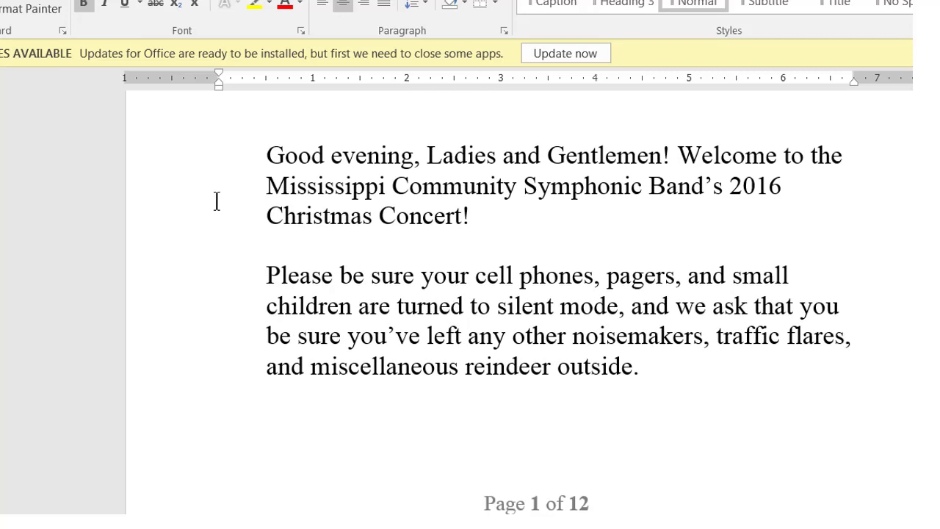
pyautogui.click(779, 190)
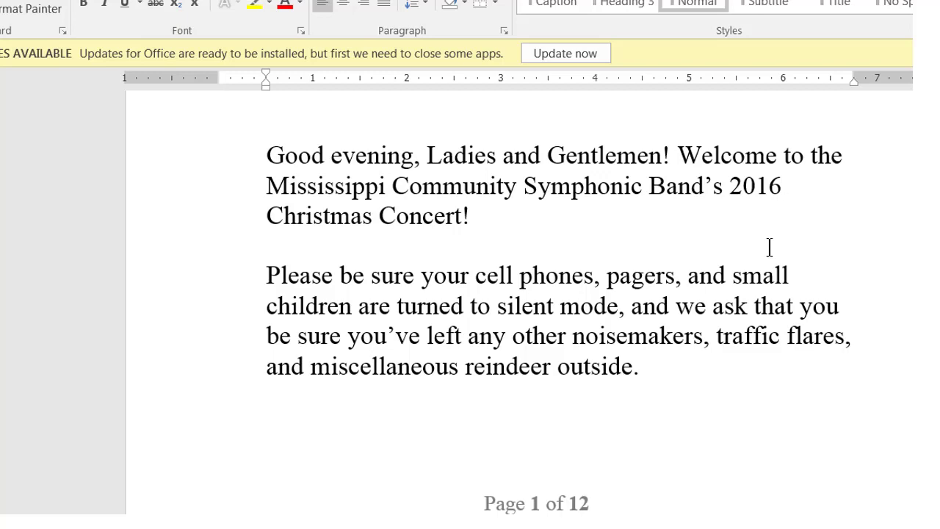
pyautogui.press('BackSpace')
pyautogui.write('7')
# Scroll past the page 1 footer to the (First Tune) box on page 2
pyautogui.scroll(-5, 555, 294)
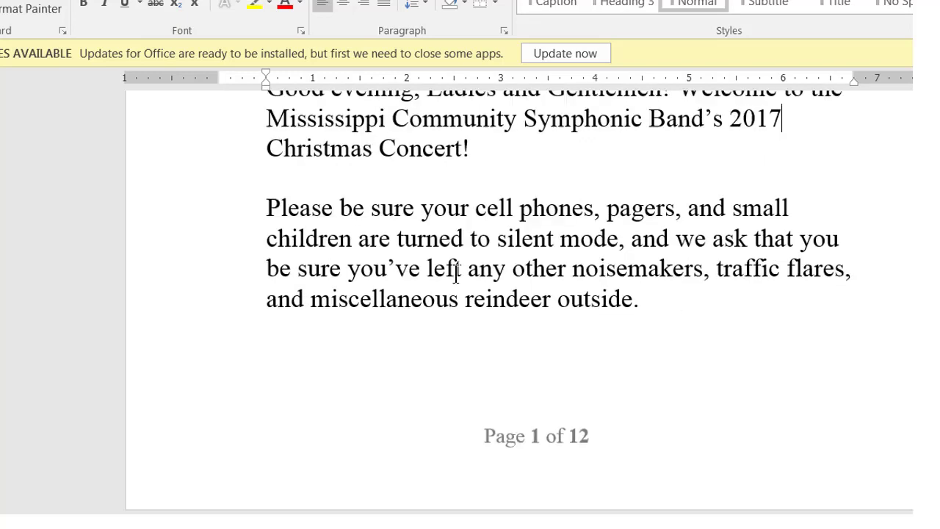
pyautogui.scroll(1, 451, 166)
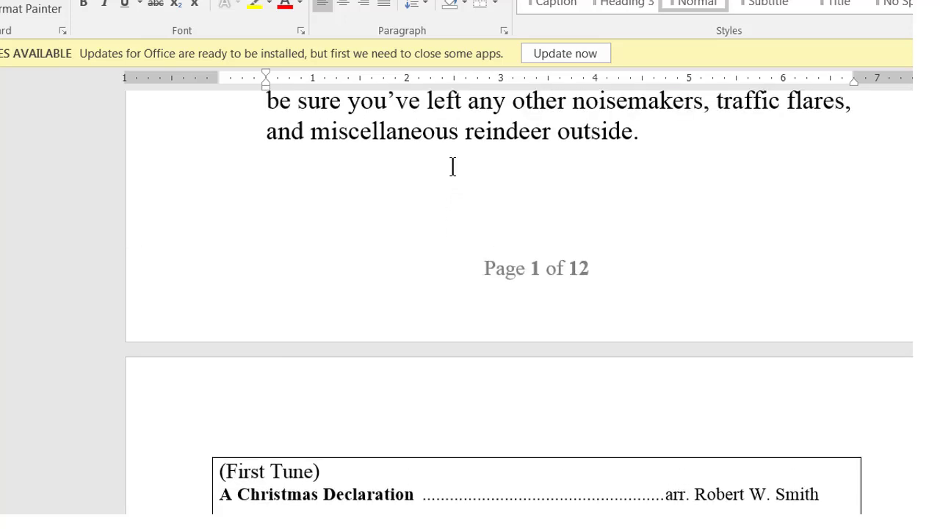
pyautogui.scroll(-3, 440, 178)
pyautogui.scroll(-1, 428, 179)
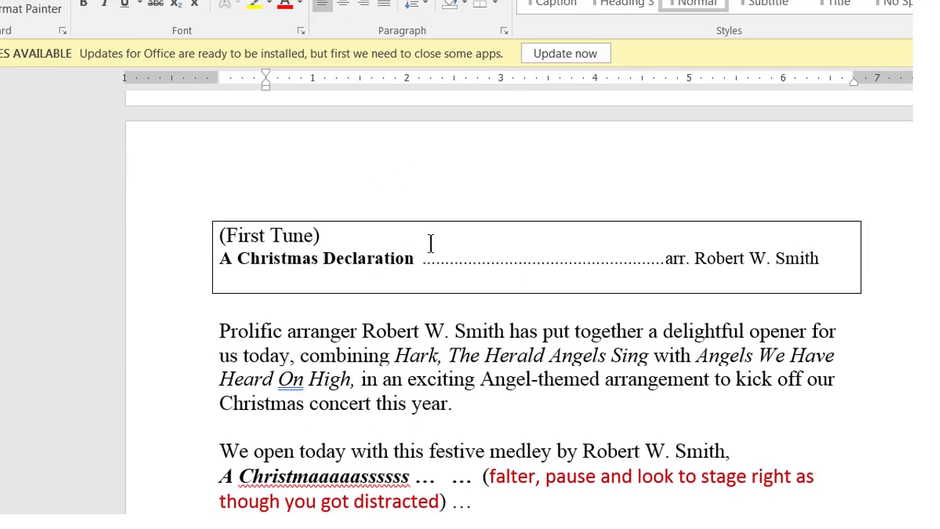
pyautogui.scroll(-1, 431, 243)
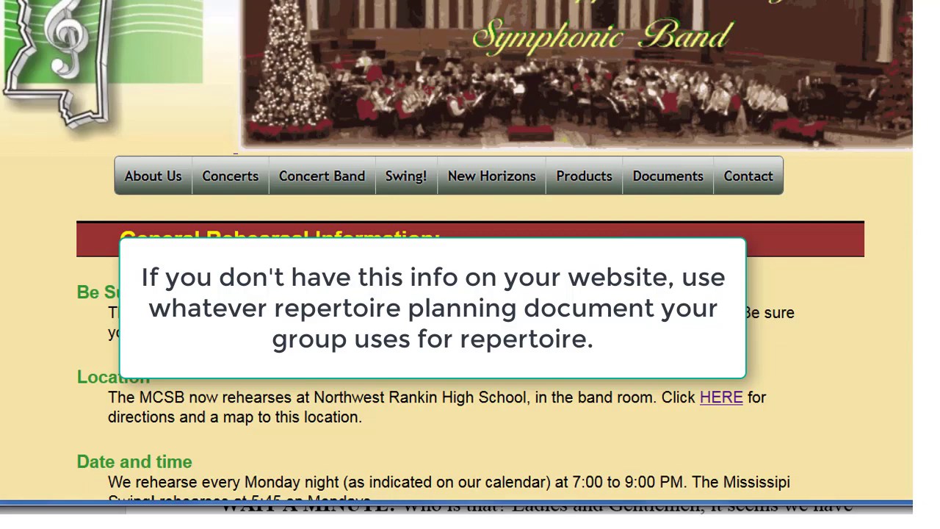
pyautogui.scroll(-10, 457, 250)
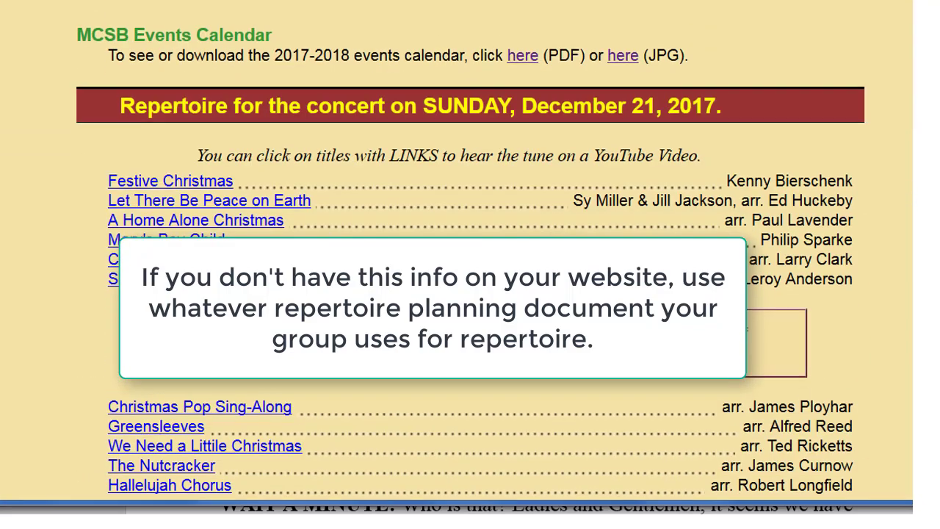
pyautogui.scroll(2, 457, 249)
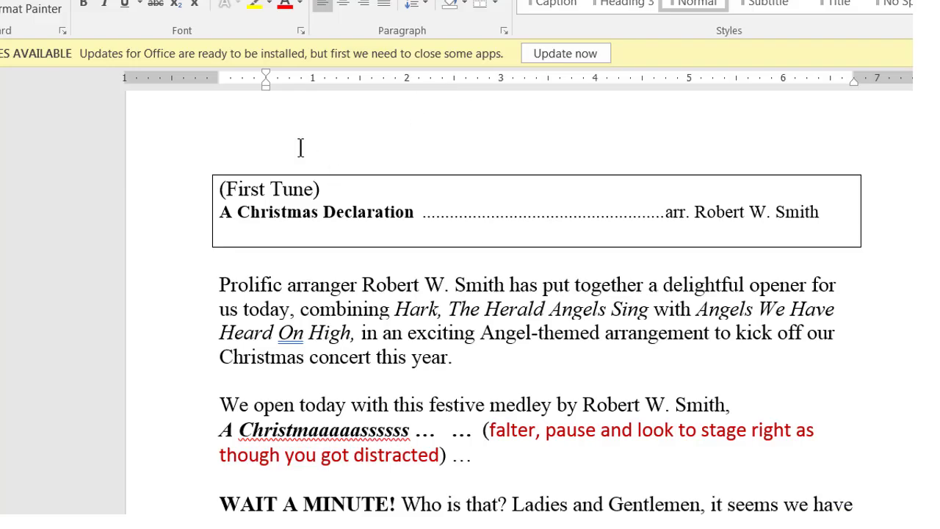
# Replace the tune title A Christmas Declaration with Festive Christmas
pyautogui.click(408, 217)
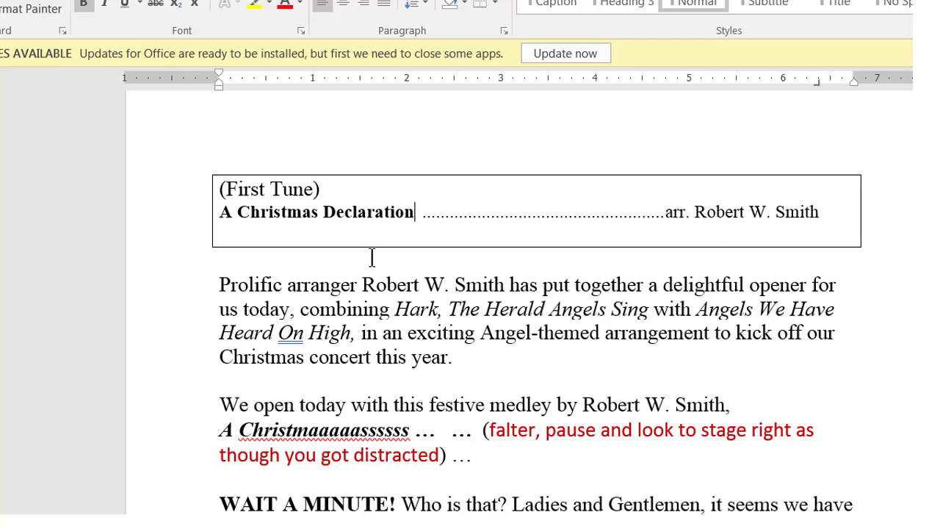
pyautogui.hotkey('ctrl', 'shift', 'Left')
pyautogui.hotkey('ctrl', 'shift', 'Left')
pyautogui.hotkey('ctrl', 'shift', 'Left')
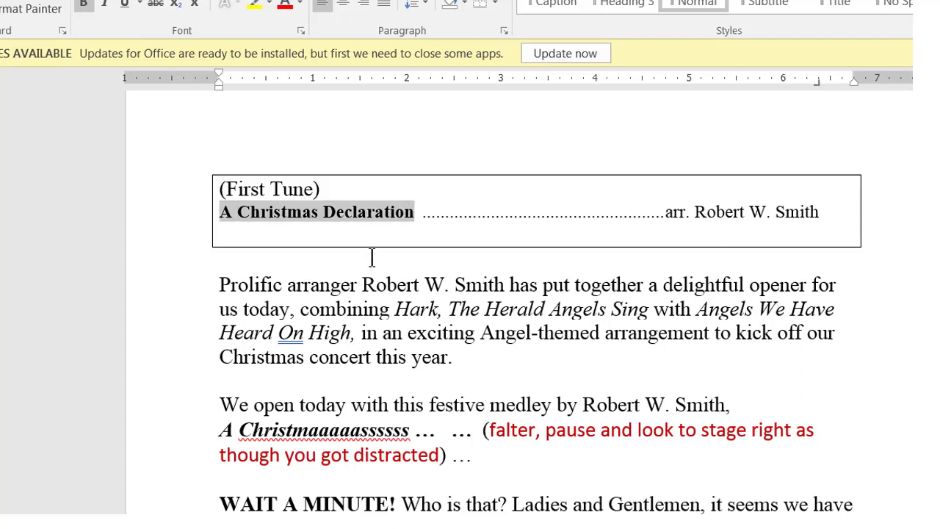
pyautogui.write('Festive Ch')
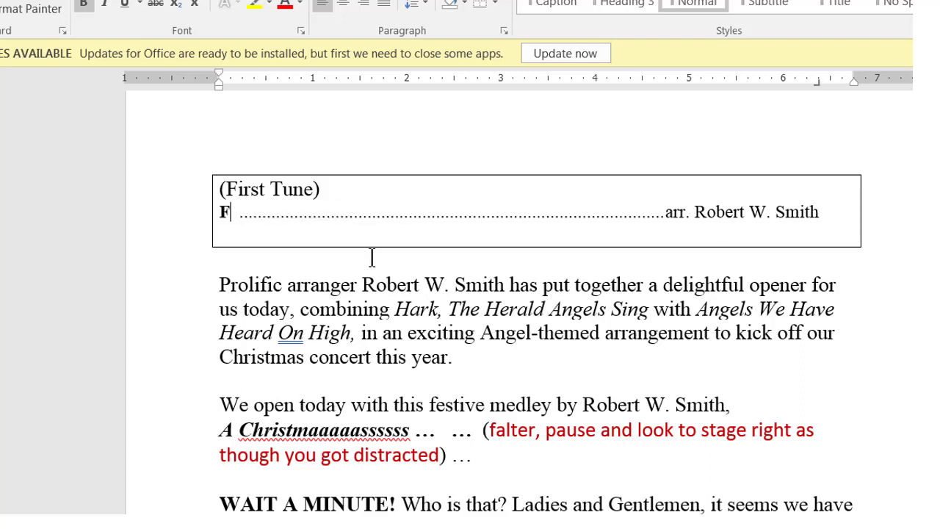
pyautogui.write('ristmas')
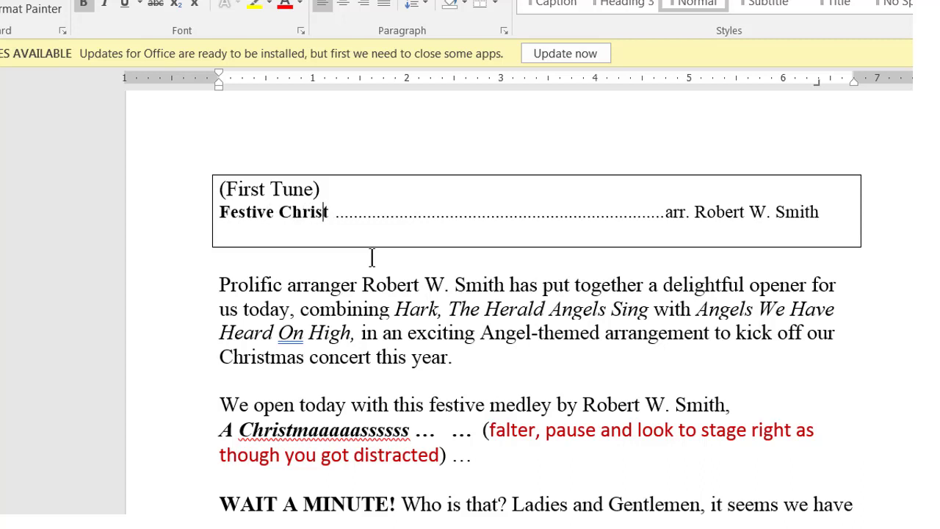
# Replace the arranger Robert W. Smith with Kenny Bierschenk
pyautogui.press('End')
pyautogui.hotkey('ctrl', 'shift', 'Left')
pyautogui.hotkey('ctrl', 'shift', 'Left')
pyautogui.hotkey('ctrl', 'shift', 'Left')
pyautogui.hotkey('ctrl', 'shift', 'Left')
pyautogui.hotkey('ctrl', 'shift', 'Left')
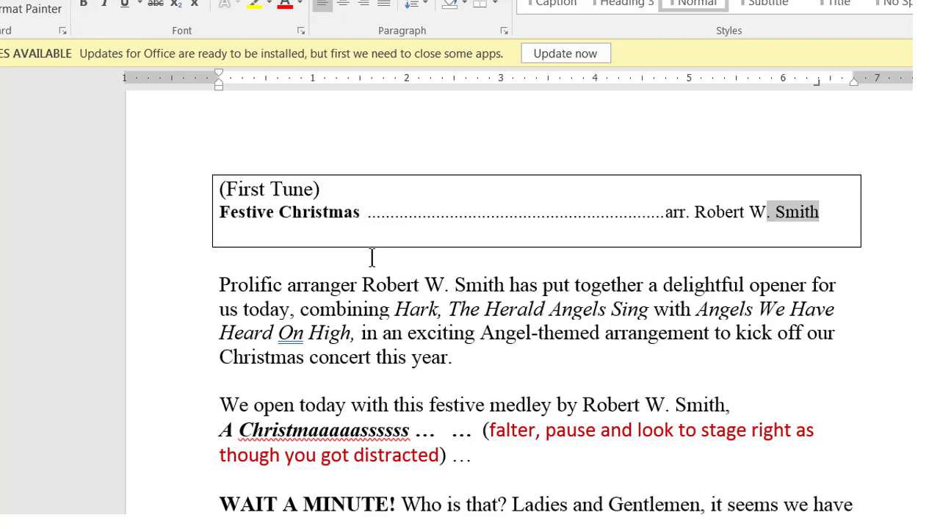
pyautogui.hotkey('shift', 'Right')
pyautogui.hotkey('shift', 'Right')
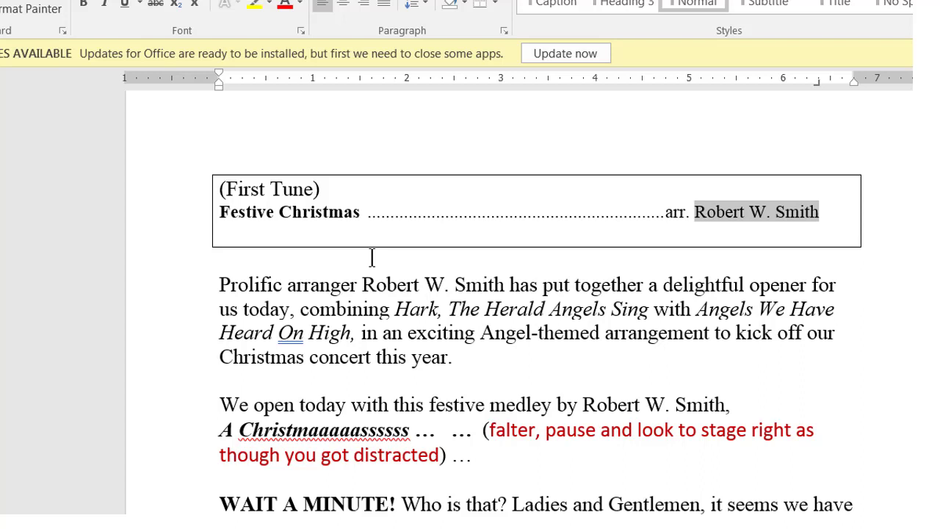
pyautogui.write('Ke')
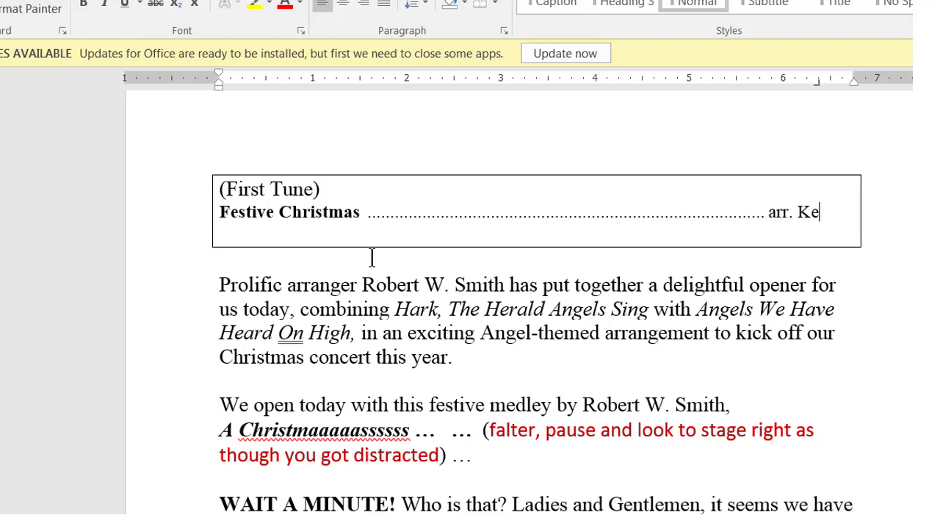
pyautogui.write('nny ')
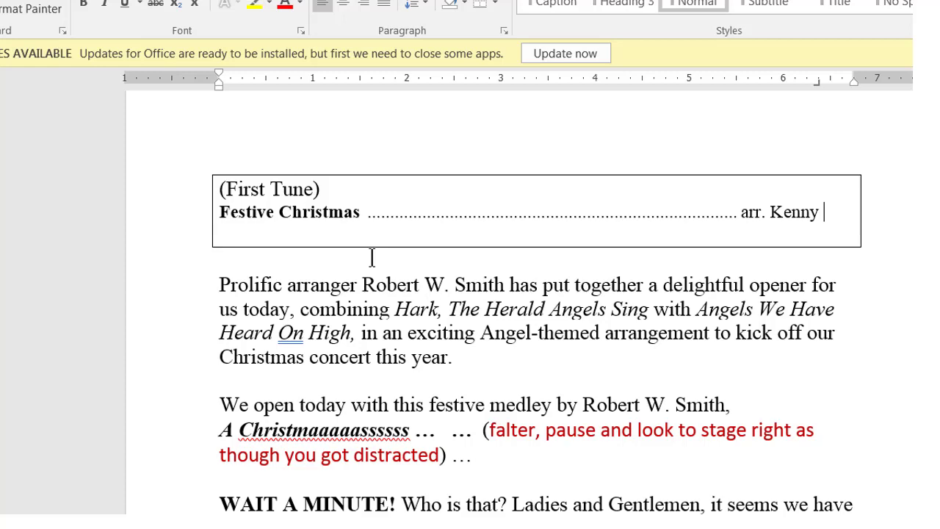
pyautogui.write('Biersch')
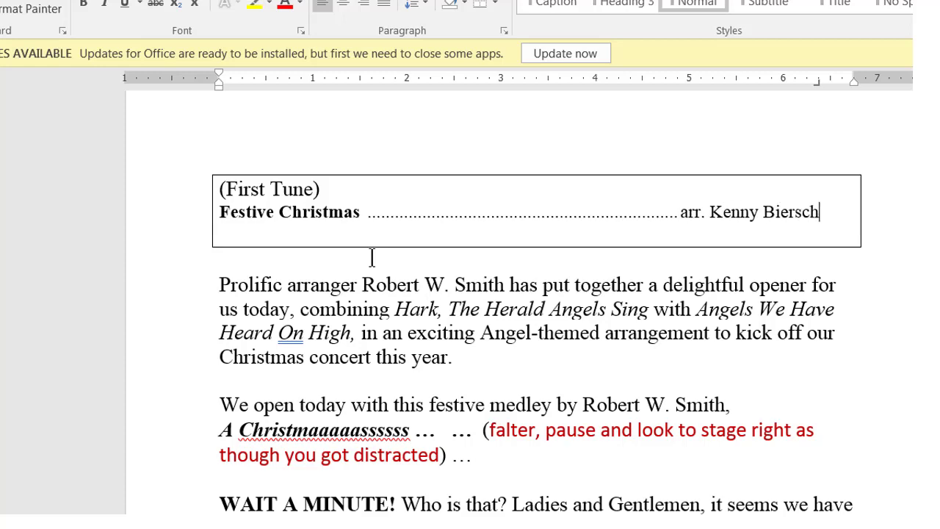
pyautogui.write('enk')
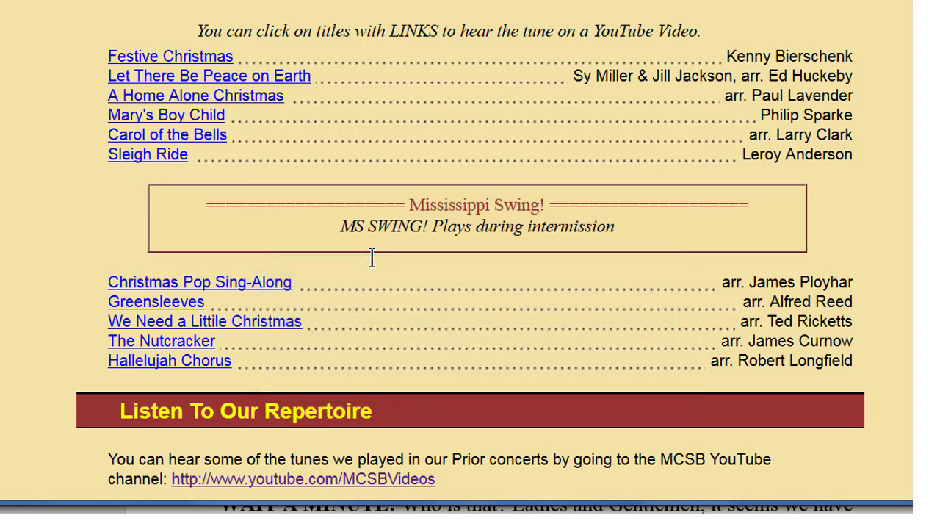
# Overwrite the old First Tune narration, from Prolific to its end, with 'P'
pyautogui.hotkey('ctrl', 'Tab')
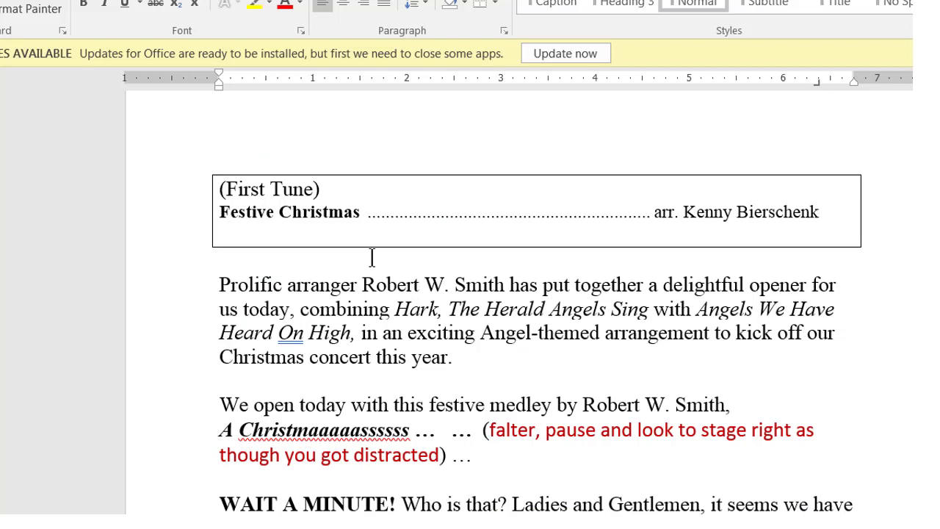
pyautogui.click(230, 285)
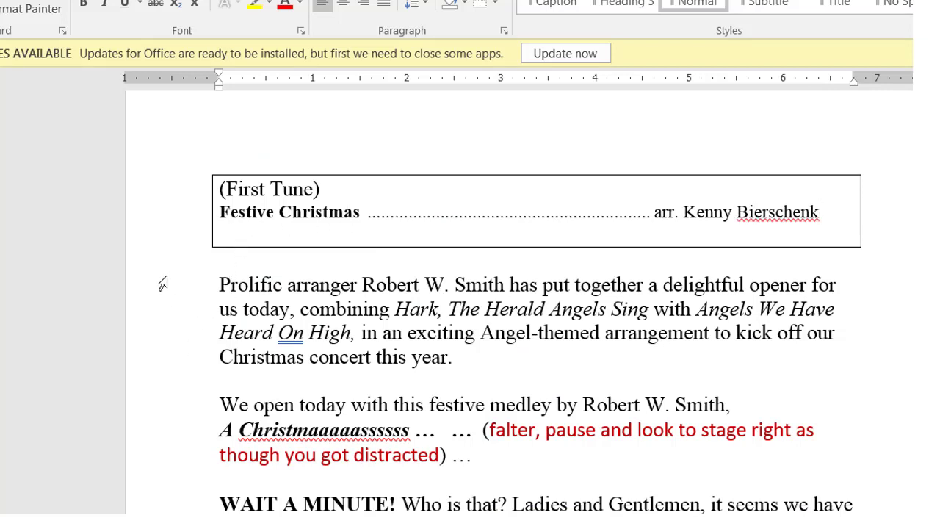
pyautogui.hotkey('shift', 'Down')
pyautogui.hotkey('shift', 'Down')
pyautogui.hotkey('shift', 'Down')
pyautogui.hotkey('shift', 'Down')
pyautogui.hotkey('shift', 'Down')
pyautogui.hotkey('shift', 'Down')
pyautogui.hotkey('shift', 'Down')
pyautogui.hotkey('shift', 'Down')
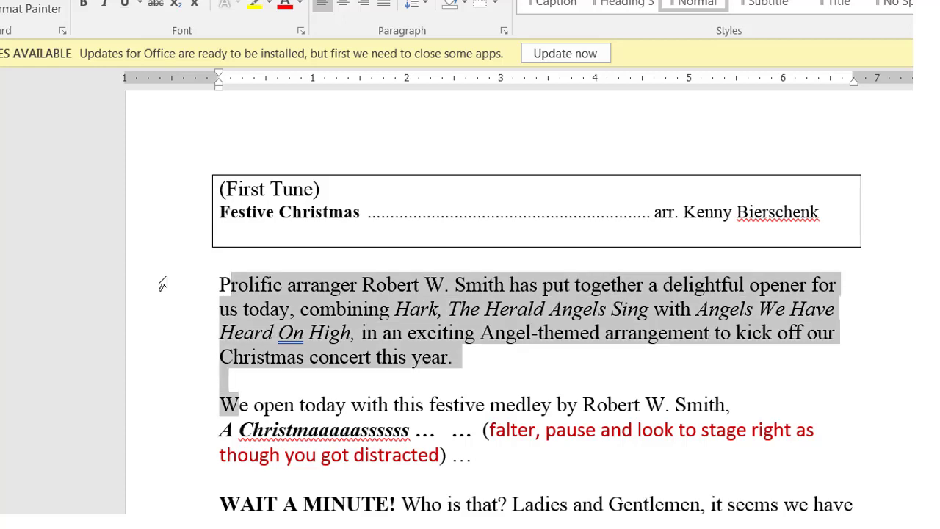
pyautogui.hotkey('shift', 'Down')
pyautogui.hotkey('shift', 'Down')
pyautogui.hotkey('shift', 'Down')
pyautogui.hotkey('shift', 'Down')
pyautogui.hotkey('shift', 'Down')
pyautogui.hotkey('shift', 'Down')
pyautogui.hotkey('shift', 'Down')
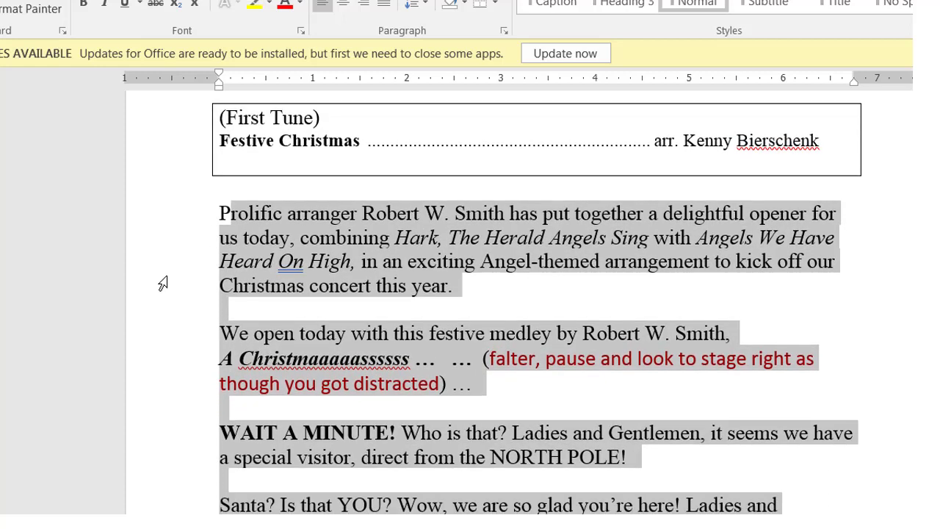
pyautogui.hotkey('shift', 'Down')
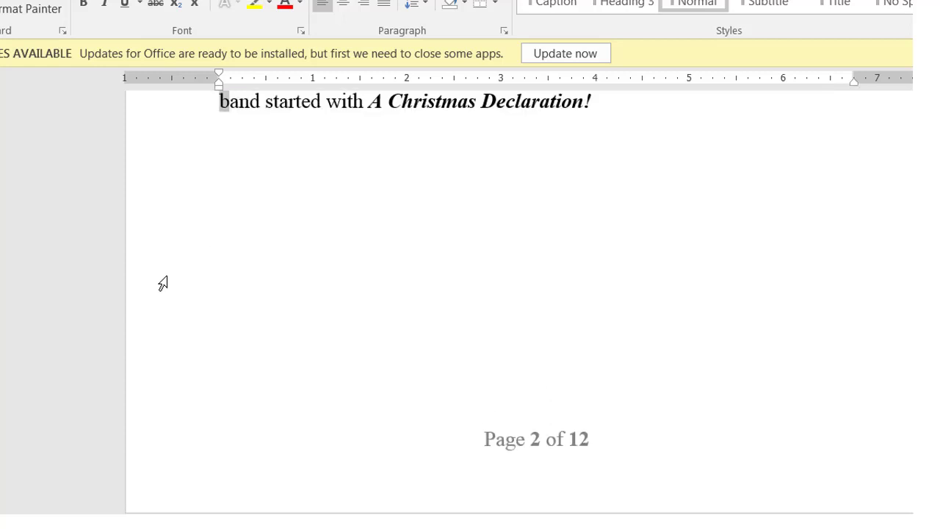
pyautogui.hotkey('shift', 'Down')
pyautogui.hotkey('shift', 'Down')
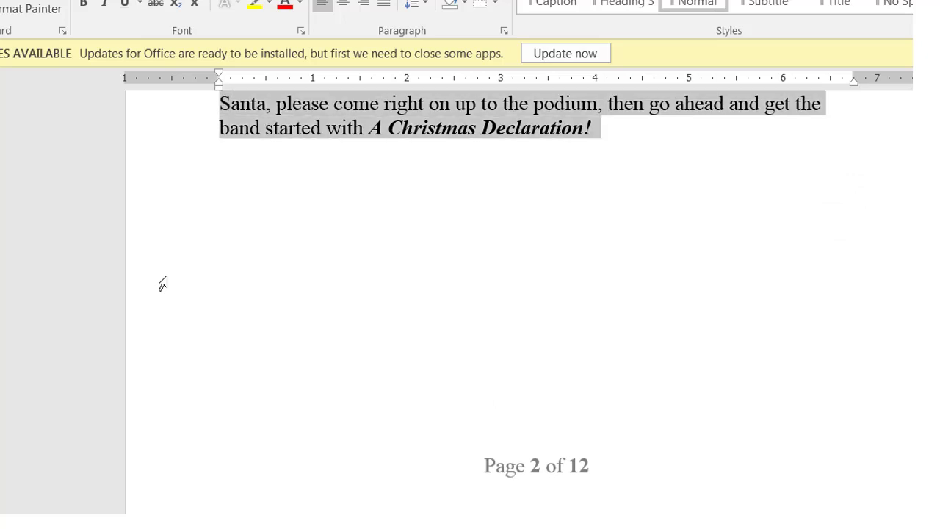
pyautogui.write('P')
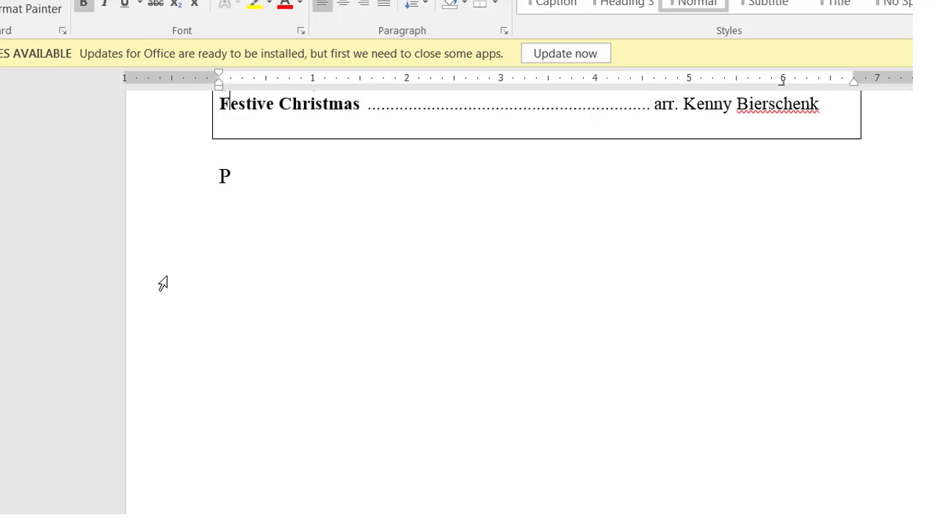
# Start a new line below the new paragraph and move toward the next tune box
pyautogui.press('Down')
pyautogui.press('Down')
pyautogui.press('Down')
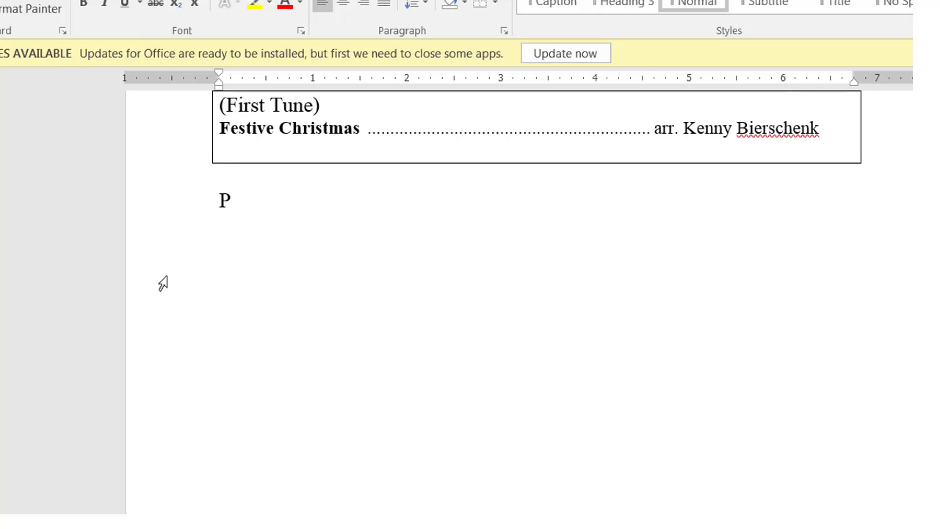
pyautogui.press('Return')
pyautogui.hotkey('ctrl', 'b')
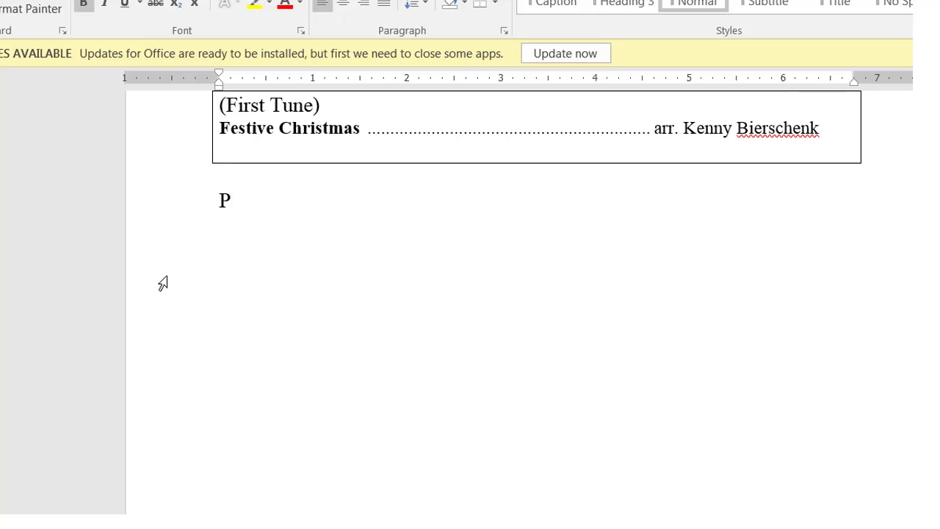
pyautogui.scroll(-15, 162, 284)
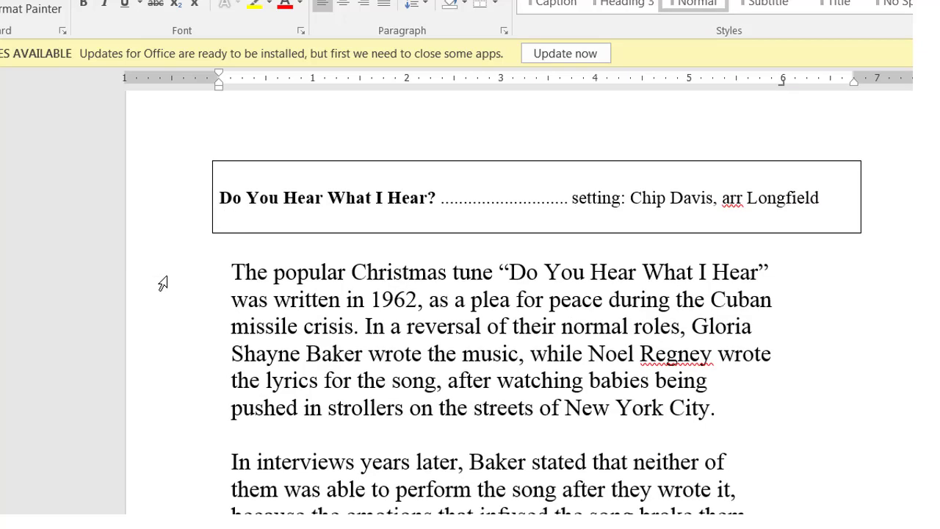
# Replace the title Do You Hear What I Hear? with Let There Be Peace on Earth
pyautogui.press('Right')
pyautogui.hotkey('shift', 'Right')
pyautogui.hotkey('shift', 'Right')
pyautogui.hotkey('shift', 'Right')
pyautogui.hotkey('shift', 'Right')
pyautogui.hotkey('shift', 'Right')
pyautogui.hotkey('shift', 'Right')
pyautogui.hotkey('shift', 'Right')
pyautogui.hotkey('shift', 'Right')
pyautogui.hotkey('shift', 'Right')
pyautogui.hotkey('shift', 'Right')
pyautogui.hotkey('shift', 'Right')
pyautogui.hotkey('shift', 'Right')
pyautogui.hotkey('shift', 'Right')
pyautogui.hotkey('shift', 'Right')
pyautogui.hotkey('shift', 'Right')
pyautogui.hotkey('shift', 'Right')
pyautogui.hotkey('shift', 'Right')
pyautogui.hotkey('shift', 'Right')
pyautogui.hotkey('shift', 'Right')
pyautogui.hotkey('shift', 'Right')
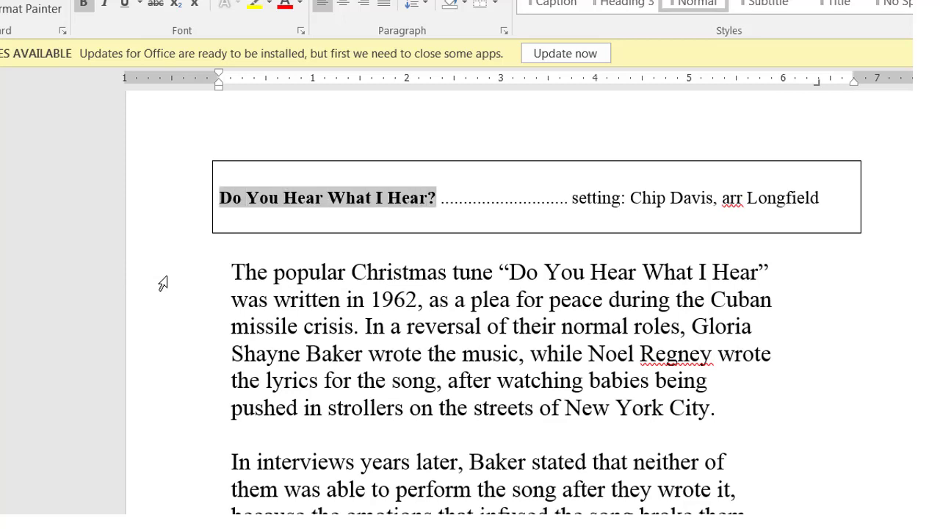
pyautogui.hotkey('alt', 'Tab')
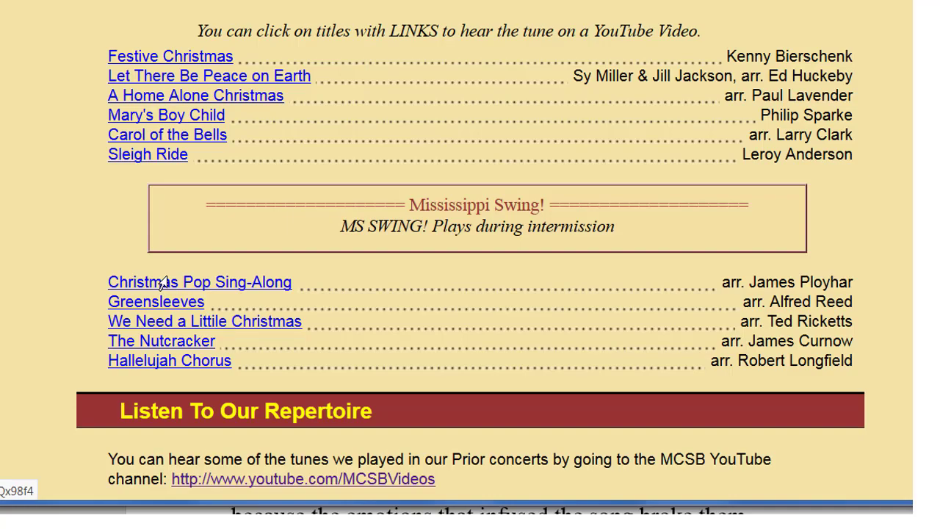
pyautogui.hotkey('alt', 'Tab')
pyautogui.write('Let There Be')
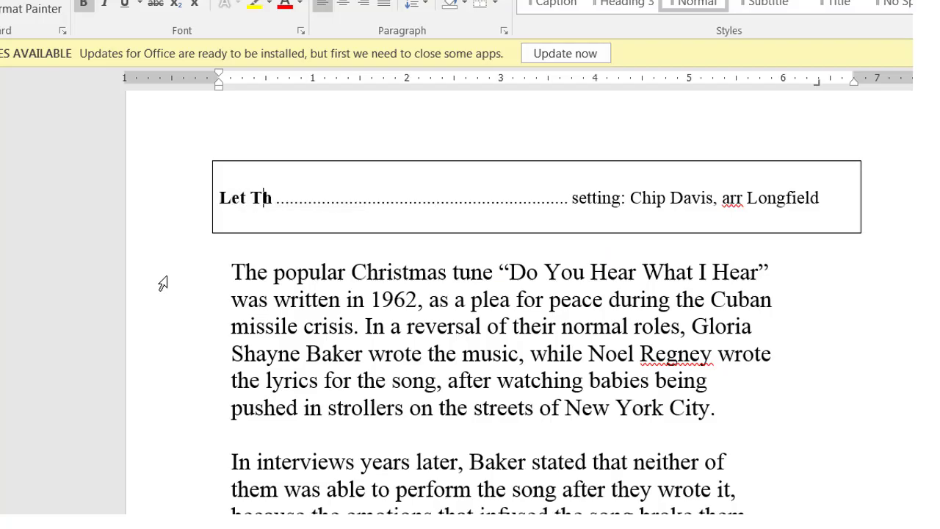
pyautogui.write(' Peace')
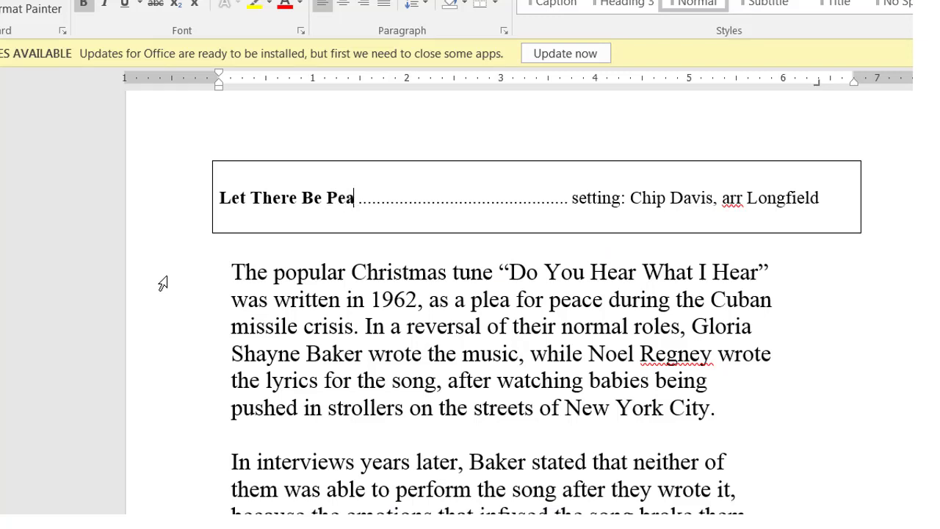
pyautogui.write(' on Earth')
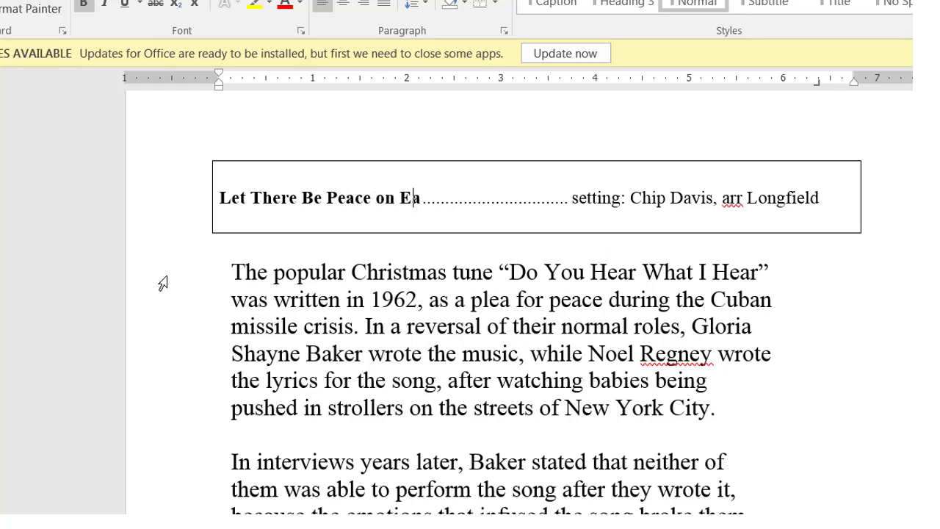
# Delete the old setting credit and change the arranger to Ed Huckeby
pyautogui.hotkey('ctrl', 'Right')
pyautogui.hotkey('ctrl', 'Right')
pyautogui.hotkey('ctrl', 'Right')
pyautogui.hotkey('ctrl', 'Right')
pyautogui.hotkey('shift', 'Right')
pyautogui.hotkey('shift', 'Right')
pyautogui.hotkey('shift', 'Right')
pyautogui.hotkey('shift', 'Right')
pyautogui.hotkey('shift', 'Right')
pyautogui.hotkey('shift', 'Right')
pyautogui.hotkey('shift', 'Right')
pyautogui.hotkey('shift', 'Right')
pyautogui.hotkey('shift', 'Right')
pyautogui.hotkey('shift', 'Right')
pyautogui.hotkey('shift', 'Right')
pyautogui.hotkey('shift', 'Right')
pyautogui.hotkey('shift', 'Right')
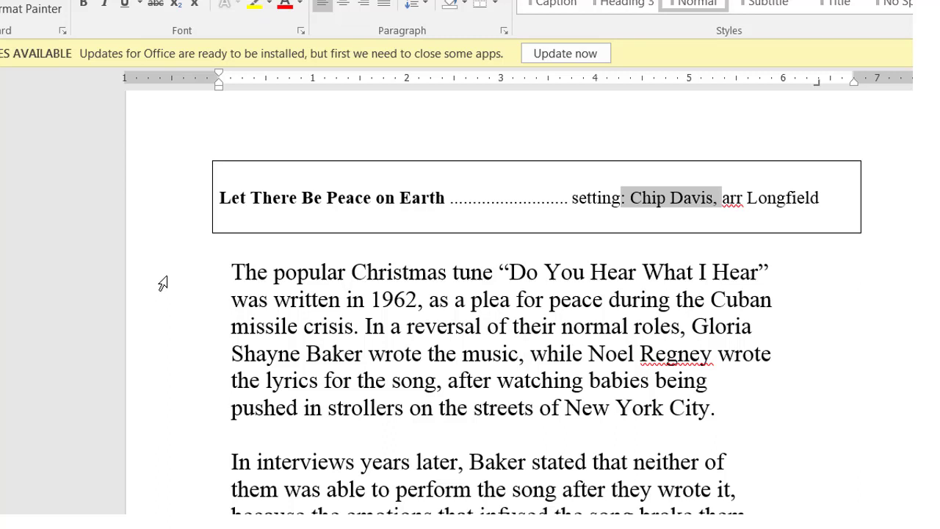
pyautogui.hotkey('ctrl', 'Left')
pyautogui.hotkey('ctrl', 'Left')
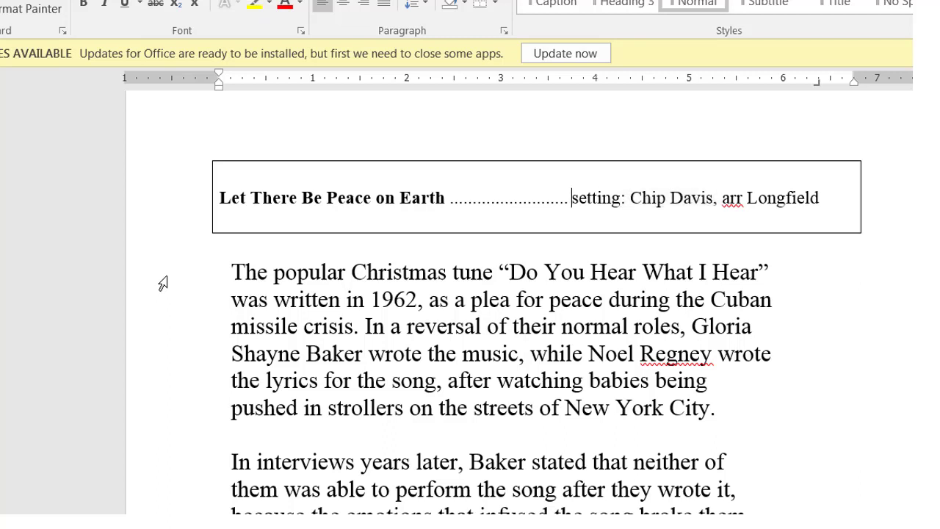
pyautogui.hotkey('ctrl', 'shift', 'Right')
pyautogui.hotkey('ctrl', 'shift', 'Right')
pyautogui.hotkey('ctrl', 'shift', 'Right')
pyautogui.hotkey('ctrl', 'shift', 'Right')
pyautogui.hotkey('ctrl', 'shift', 'Right')
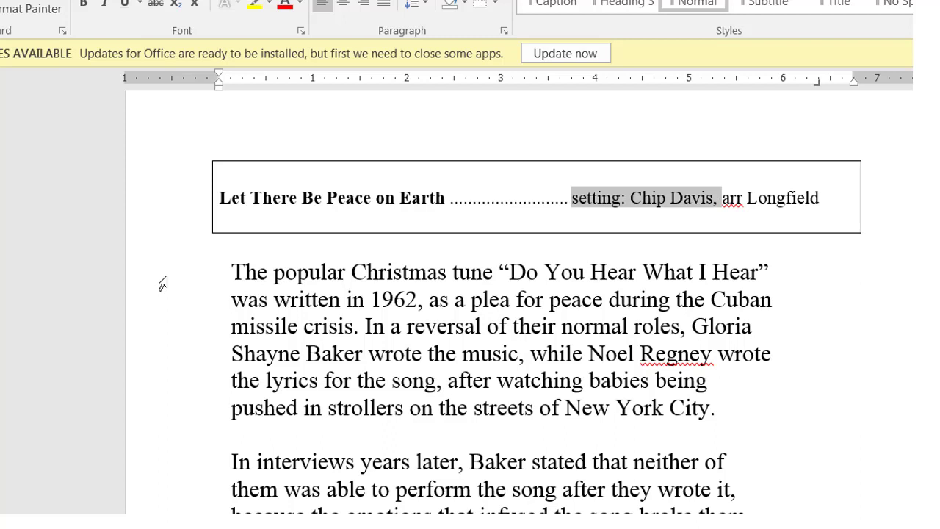
pyautogui.press('Delete')
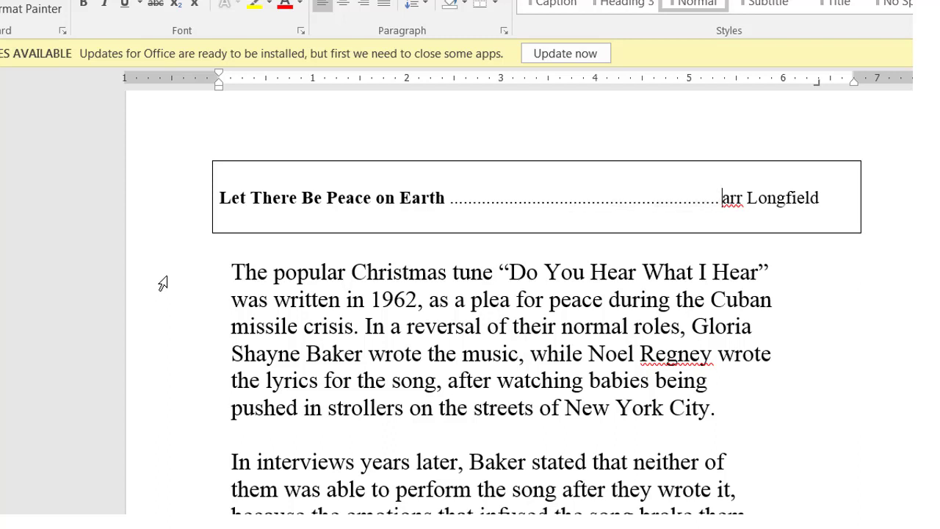
pyautogui.press('End')
pyautogui.press('Left')
pyautogui.hotkey('ctrl', 'shift', 'Left')
pyautogui.write('Ed')
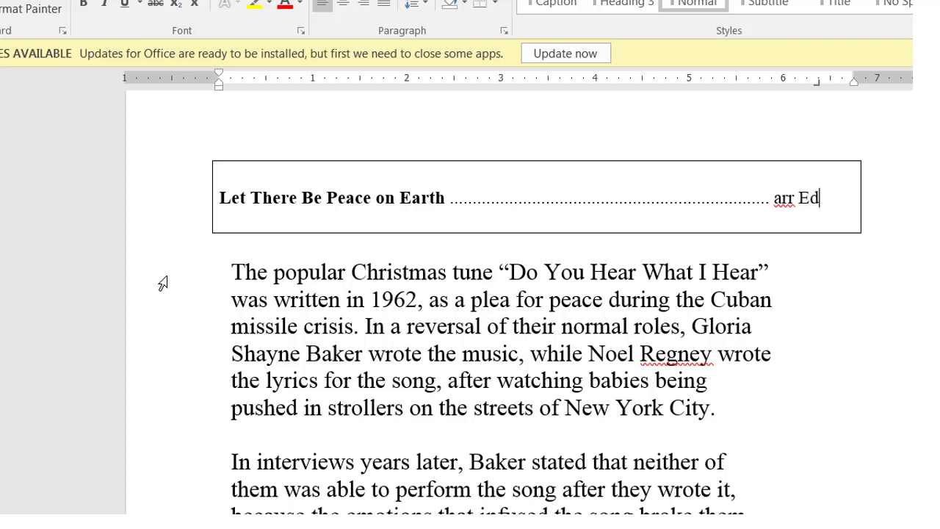
pyautogui.write(' Huckeby')
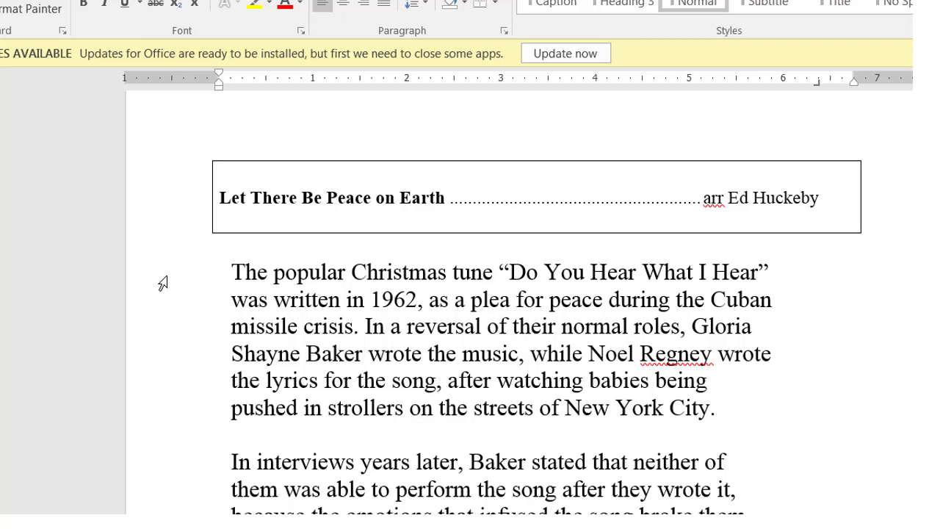
# Select the first paragraph of the old notes below the title box
pyautogui.press('Down')
pyautogui.press('Down')
pyautogui.press('End')
pyautogui.hotkey('ctrl', 'Left')
pyautogui.hotkey('ctrl', 'Left')
pyautogui.hotkey('ctrl', 'Left')
pyautogui.hotkey('ctrl', 'Left')
pyautogui.hotkey('ctrl', 'Left')
pyautogui.hotkey('ctrl', 'Left')
pyautogui.hotkey('ctrl', 'Left')
pyautogui.hotkey('ctrl', 'Left')
pyautogui.hotkey('ctrl', 'Left')
pyautogui.hotkey('ctrl', 'Left')
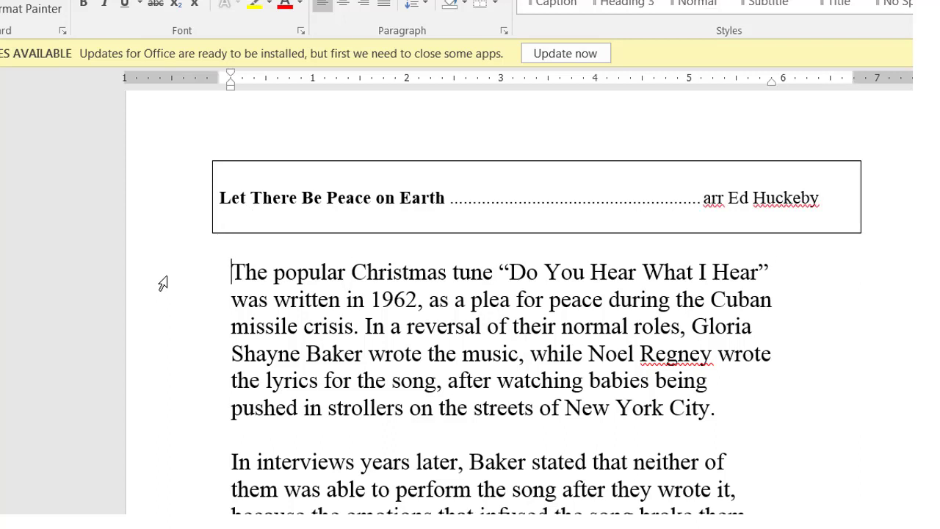
pyautogui.press('Right')
pyautogui.hotkey('shift', 'Down')
pyautogui.hotkey('shift', 'Down')
pyautogui.hotkey('shift', 'Down')
pyautogui.hotkey('ctrl', 'shift', 'Down')
pyautogui.hotkey('ctrl', 'shift', 'Down')
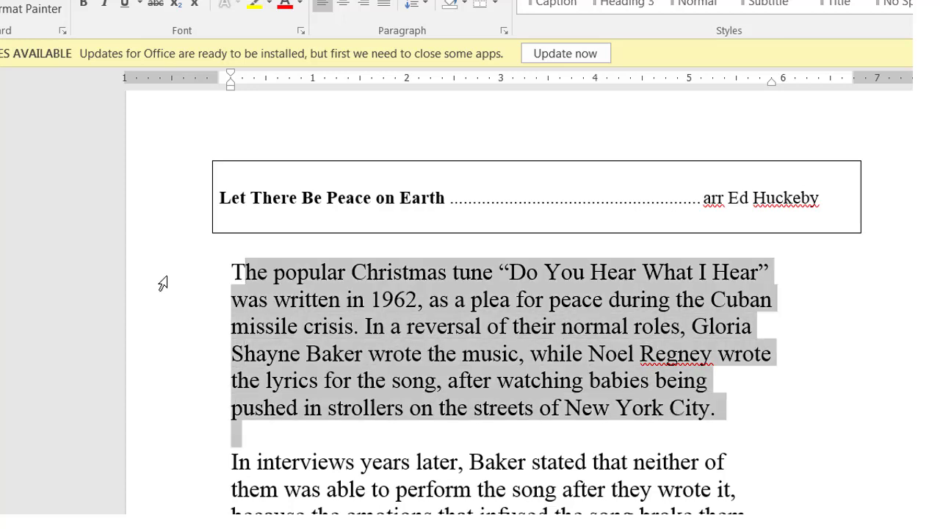
pyautogui.hotkey('shift', 'Down')
pyautogui.hotkey('shift', 'Down')
pyautogui.hotkey('shift', 'Down')
pyautogui.hotkey('shift', 'Down')
pyautogui.hotkey('shift', 'Down')
pyautogui.hotkey('shift', 'Down')
pyautogui.hotkey('shift', 'Down')
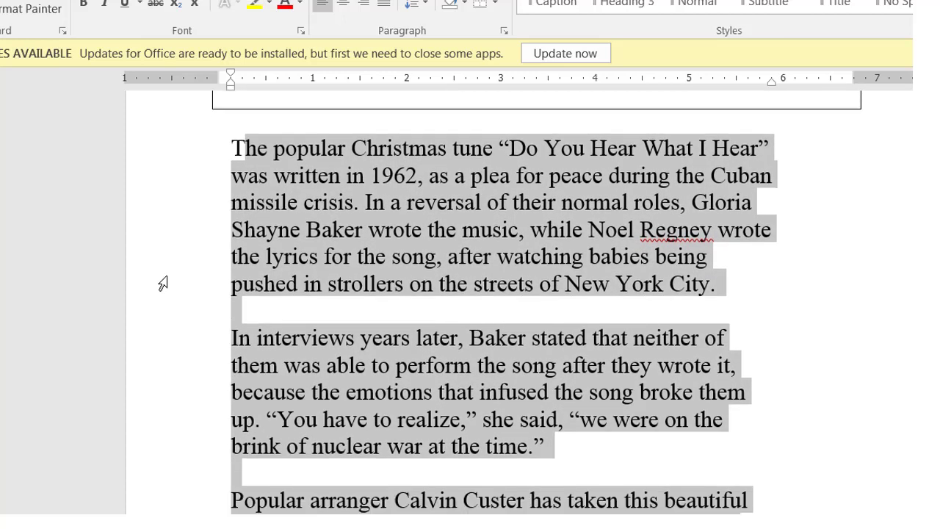
# Overwrite the old notes, through the carol title's question mark, with the placeholder 'T'
pyautogui.hotkey('shift', 'Down')
pyautogui.hotkey('shift', 'Down')
pyautogui.hotkey('shift', 'Down')
pyautogui.hotkey('shift', 'Down')
pyautogui.hotkey('shift', 'Down')
pyautogui.hotkey('shift', 'Down')
pyautogui.hotkey('shift', 'Down')
pyautogui.hotkey('shift', 'Down')
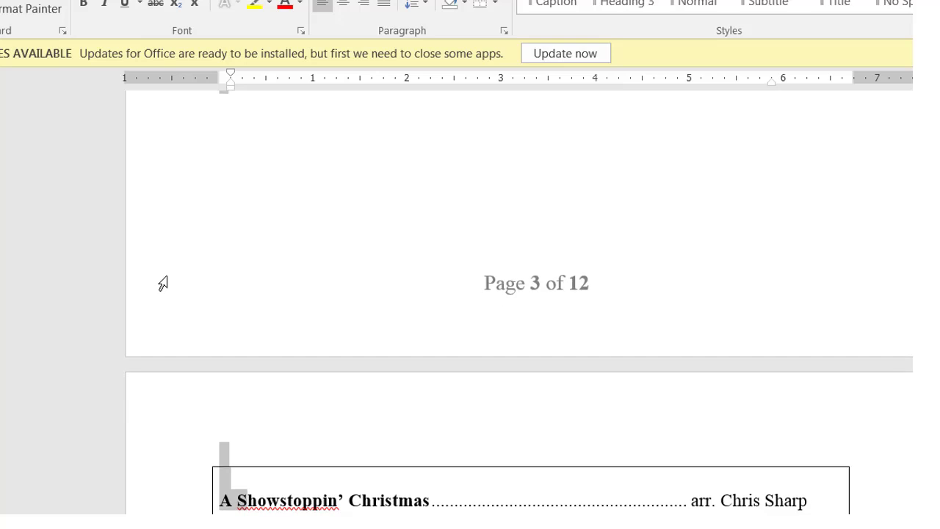
pyautogui.hotkey('shift', 'Up')
pyautogui.hotkey('shift', 'Up')
pyautogui.hotkey('shift', 'Up')
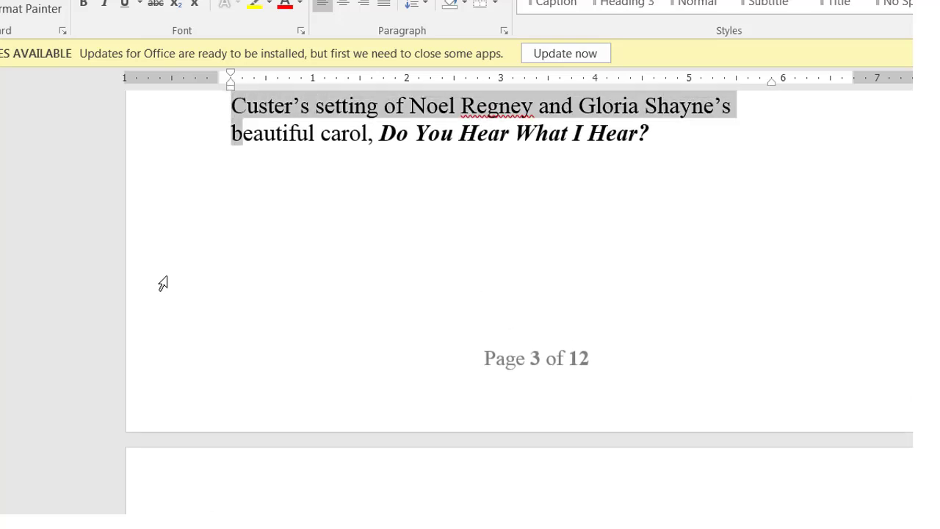
pyautogui.hotkey('shift', 'Down')
pyautogui.hotkey('shift', 'Left')
pyautogui.write('T')
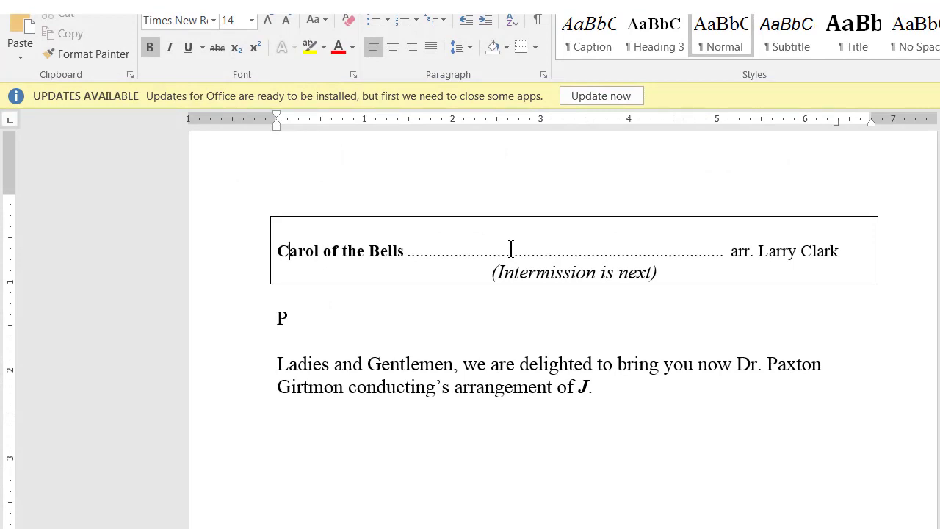
pyautogui.hotkey('alt', 'Tab')
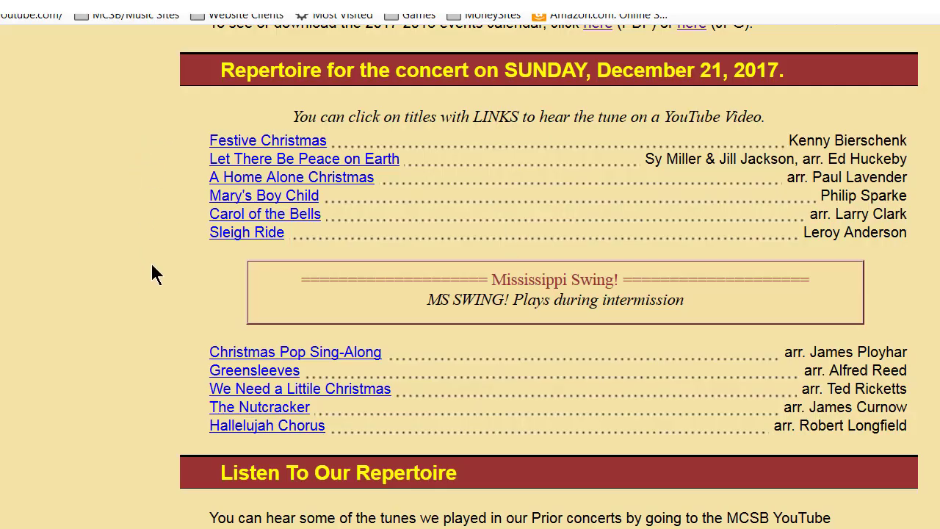
pyautogui.hotkey('alt', 'Tab')
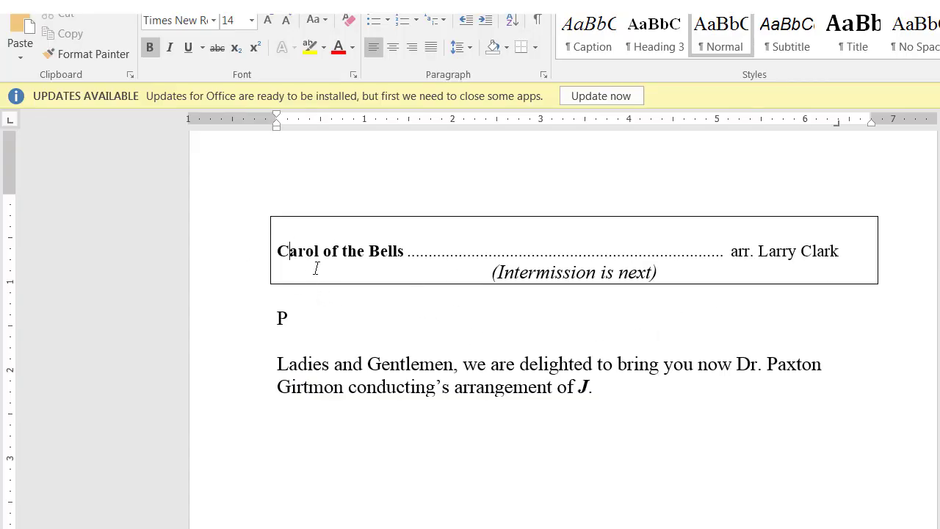
pyautogui.scroll(-1, 412, 262)
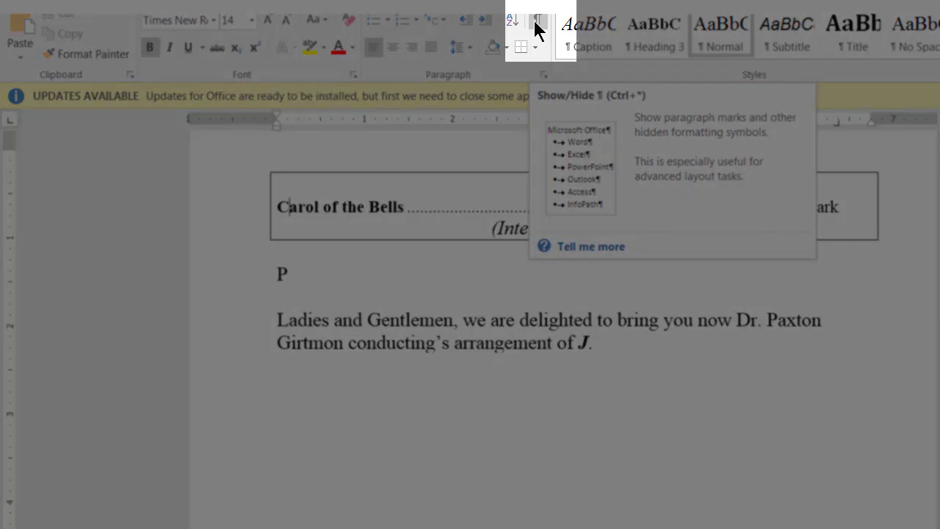
# With formatting marks shown, paste a copy of the Carol of the Bells block after its page break
pyautogui.click(539, 26)
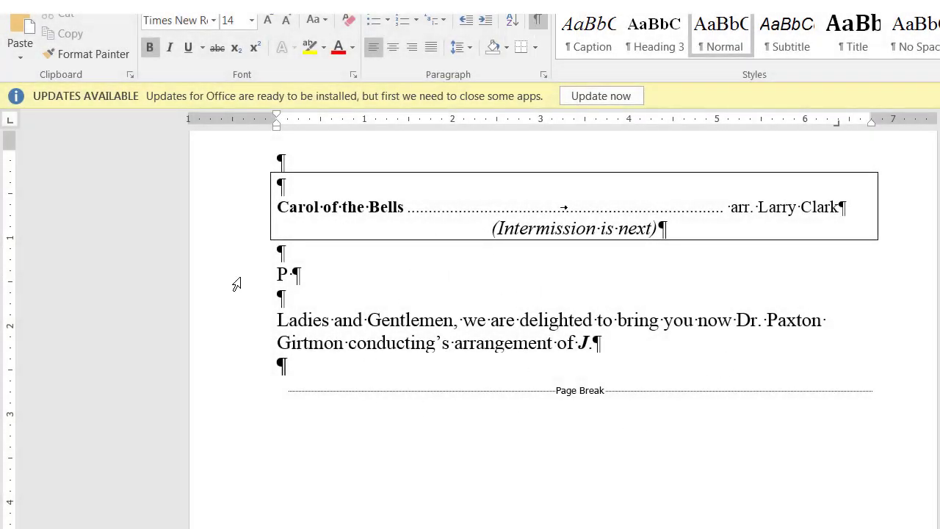
pyautogui.moveTo(235, 173); pyautogui.dragTo(259, 382)
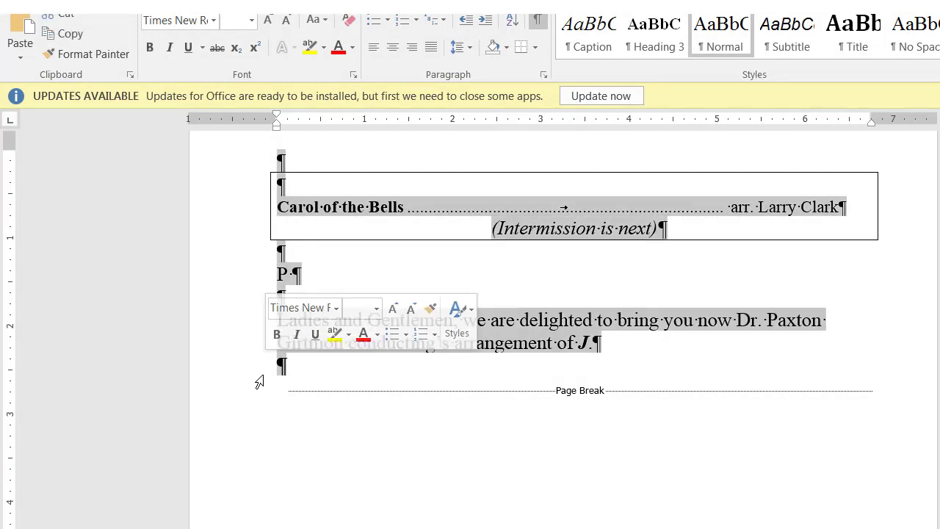
pyautogui.press('Delete')
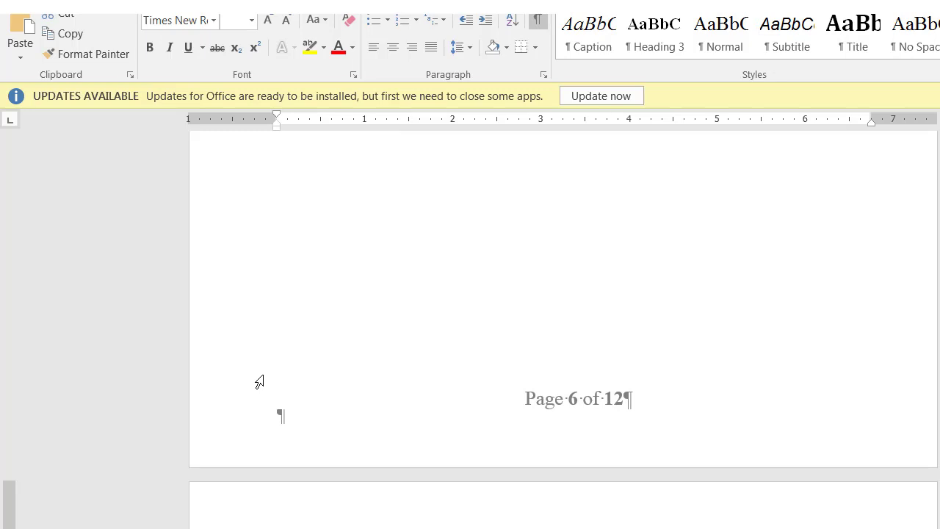
pyautogui.hotkey('ctrl', 'z')
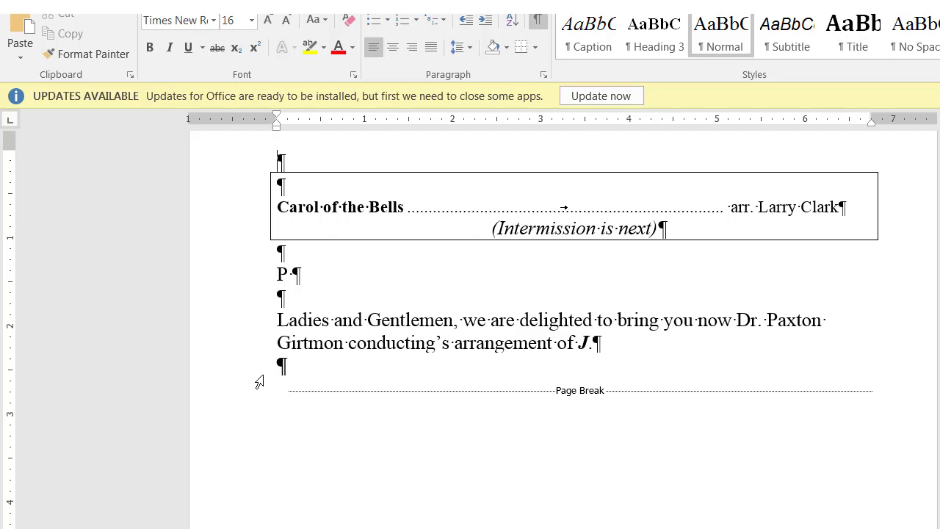
pyautogui.hotkey('ctrl', 'v')
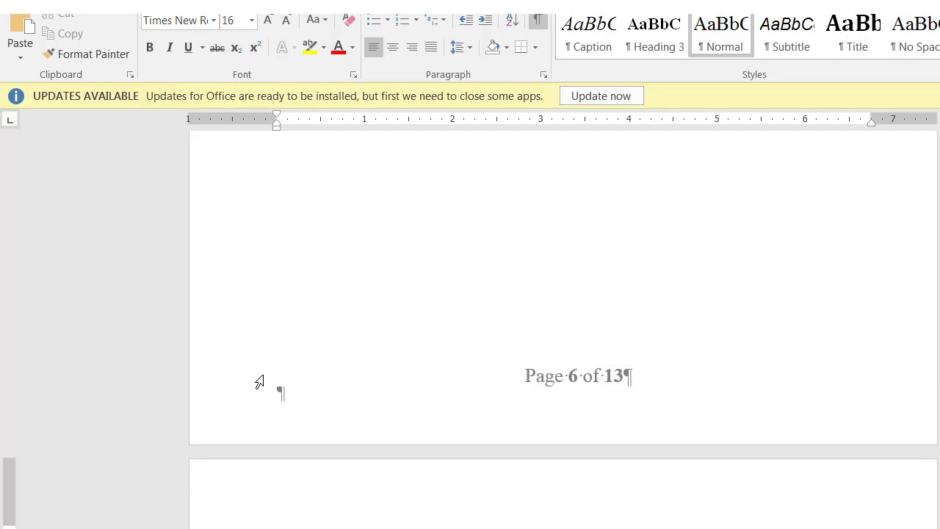
pyautogui.hotkey('ctrl', 'z')
pyautogui.hotkey('ctrl', 'v')
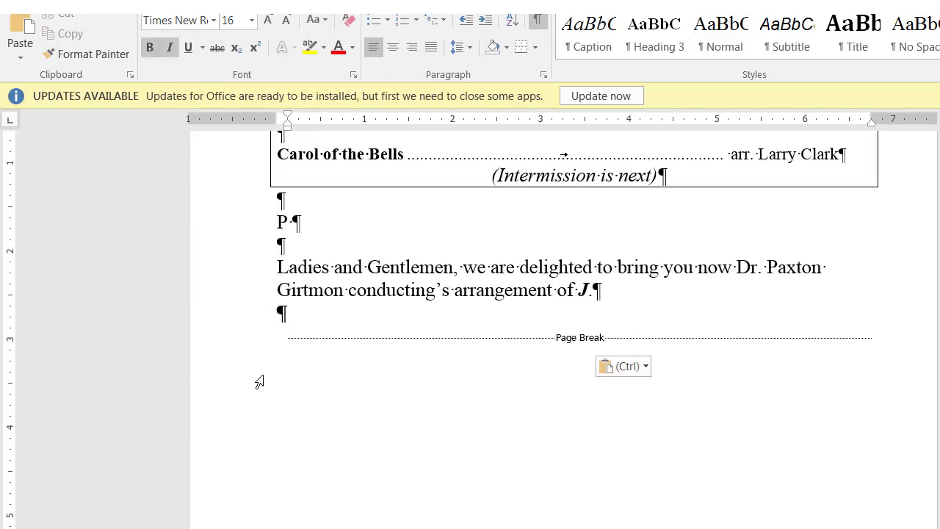
pyautogui.scroll(6, 258, 381)
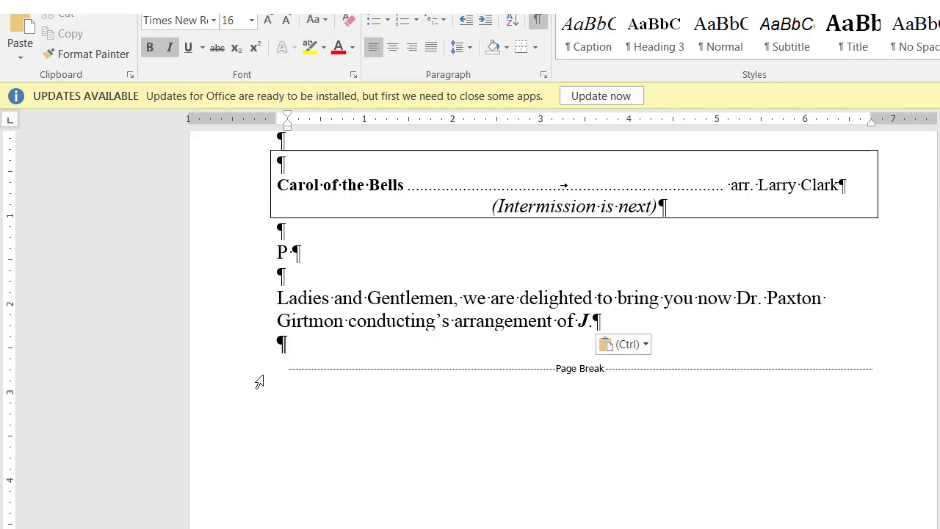
# Cut the (Intermission is next) note text, keeping its paragraph mark
pyautogui.click(659, 200)
pyautogui.hotkey('shift', 'Home')
pyautogui.press('BackSpace')
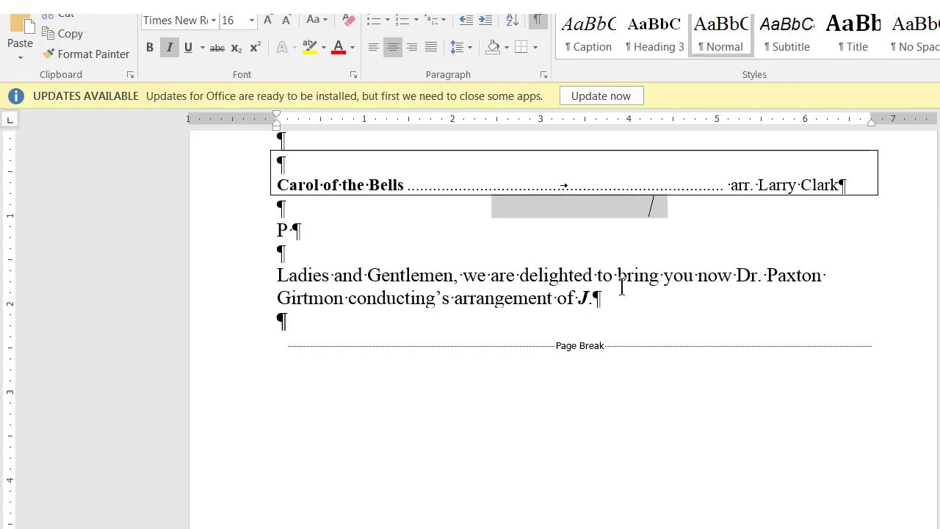
pyautogui.press('BackSpace')
pyautogui.hotkey('ctrl', 'z')
pyautogui.hotkey('ctrl', 'z')
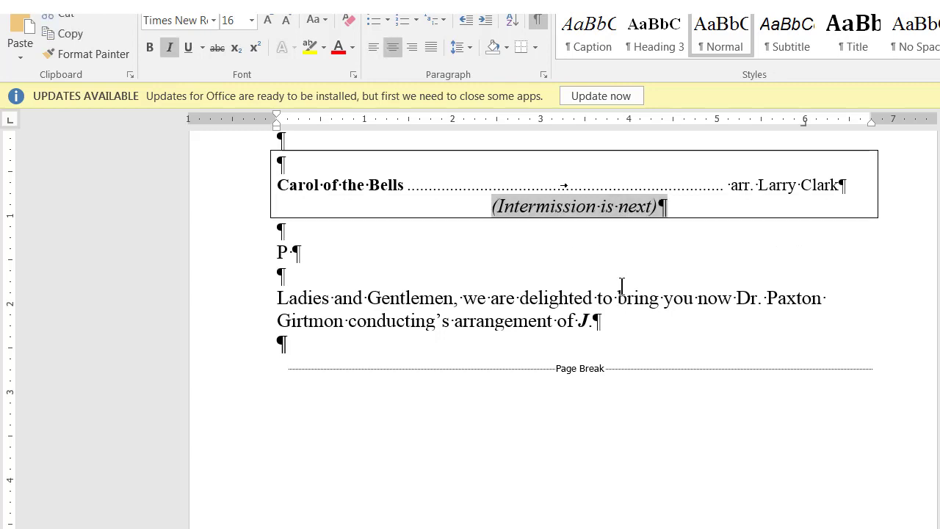
pyautogui.hotkey('shift', 'Left')
pyautogui.press('Right')
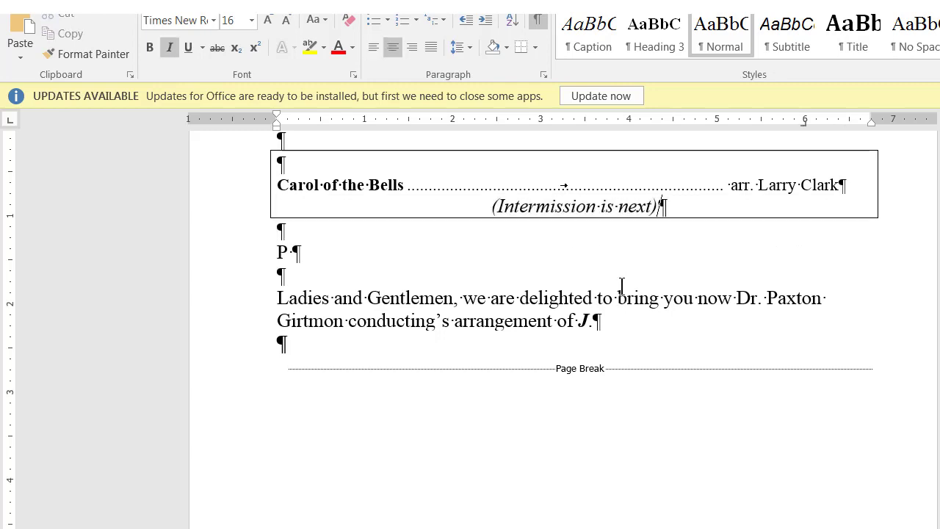
pyautogui.hotkey('shift', 'End')
pyautogui.hotkey('shift', 'Left')
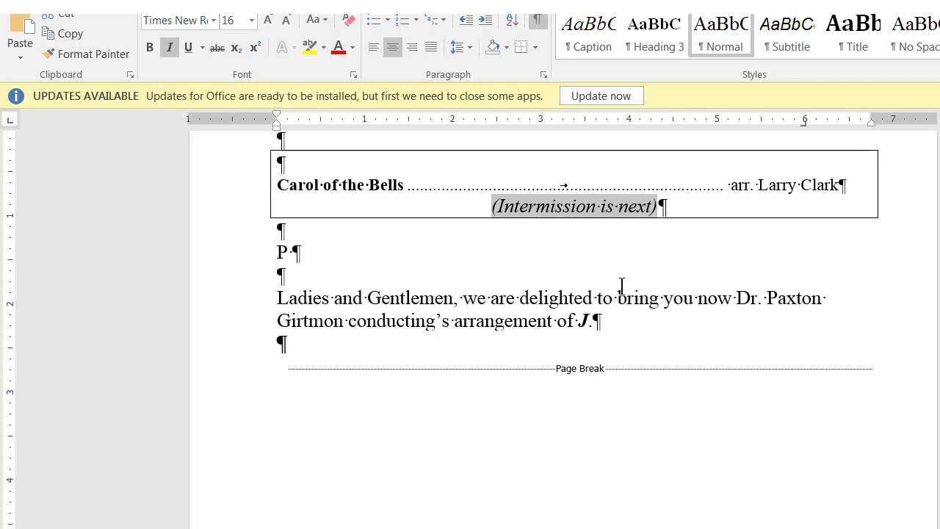
pyautogui.hotkey('ctrl', 'x')
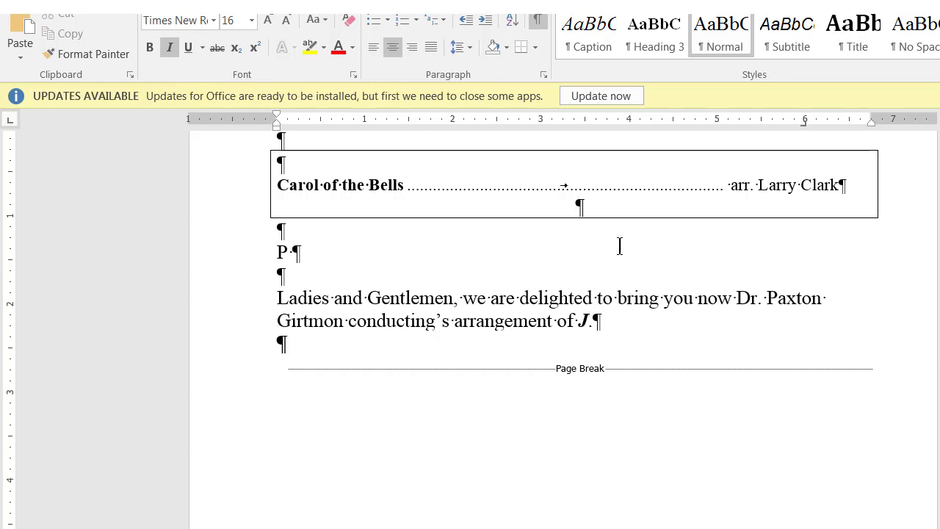
# Select the title Carol of the Bells in the copy on the next page
pyautogui.scroll(-5, 439, 260)
pyautogui.scroll(-8, 438, 260)
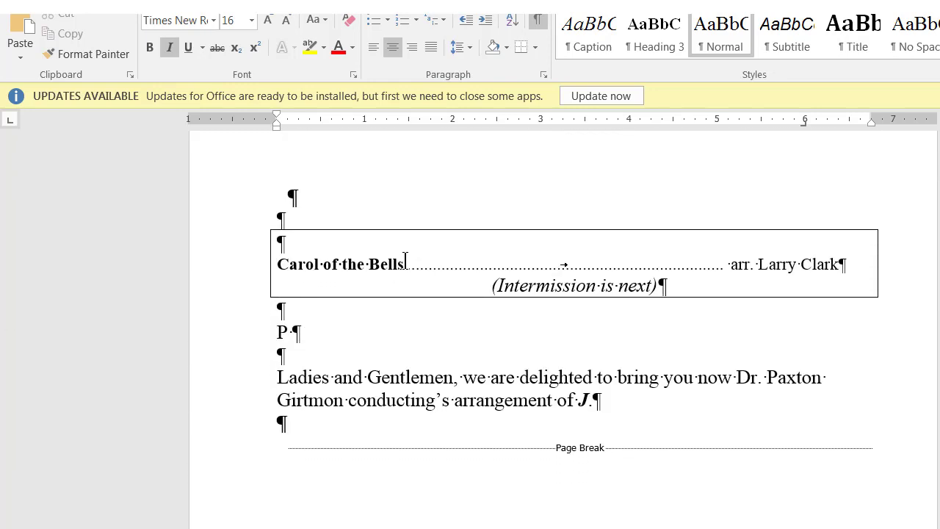
pyautogui.click(406, 263)
pyautogui.hotkey('ctrl', 'shift', 'Left')
pyautogui.hotkey('ctrl', 'shift', 'Left')
pyautogui.hotkey('ctrl', 'shift', 'Left')
pyautogui.hotkey('ctrl', 'shift', 'Left')
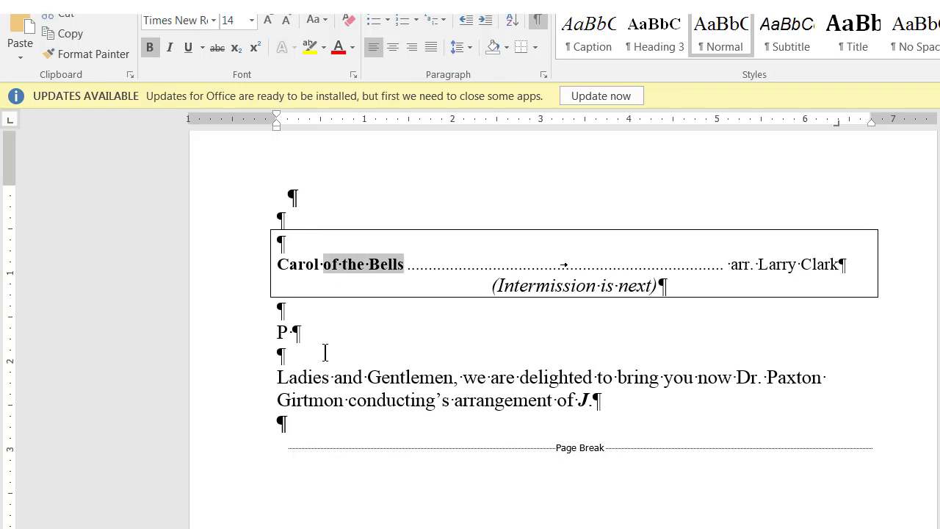
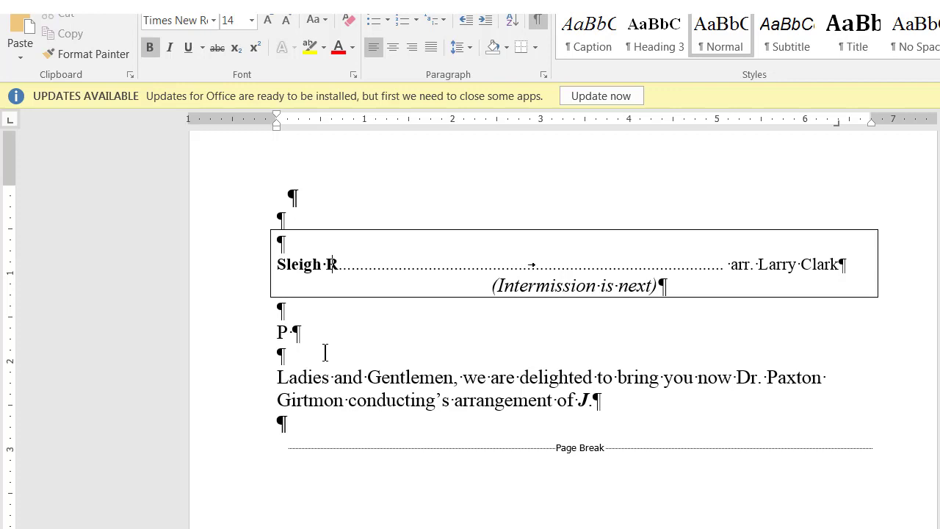
# Replace the old arranger credit in the Sleigh Ride box with the composer's name and hide formatting marks
pyautogui.press('End')
pyautogui.hotkey('ctrl', 'shift', 'Left')
pyautogui.hotkey('ctrl', 'shift', 'Left')
pyautogui.hotkey('ctrl', 'shift', 'Left')
pyautogui.hotkey('ctrl', 'shift', 'Left')
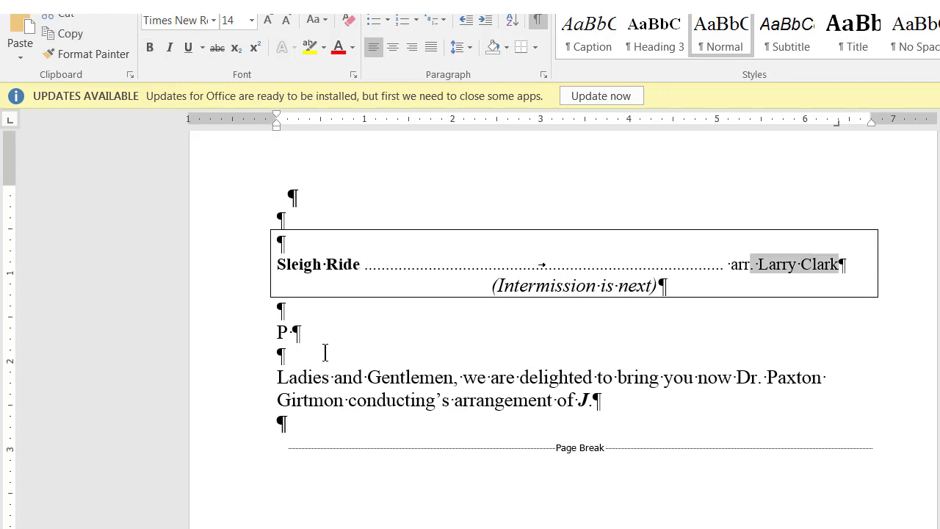
pyautogui.write('L')
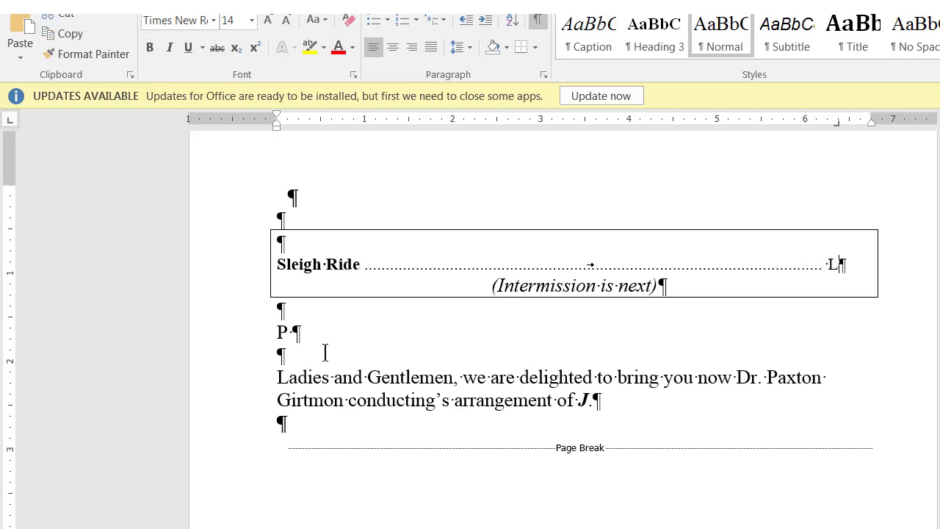
pyautogui.write('eroy Anderson')
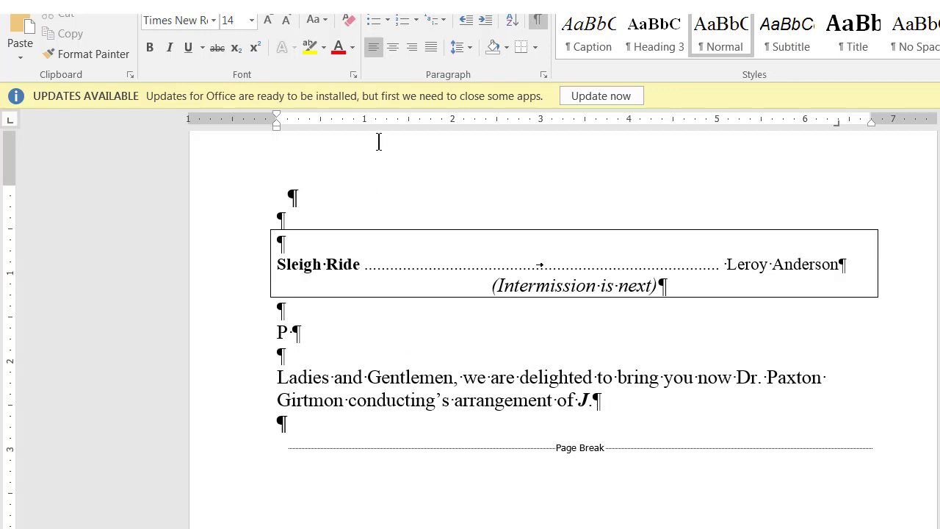
pyautogui.click(534, 22)
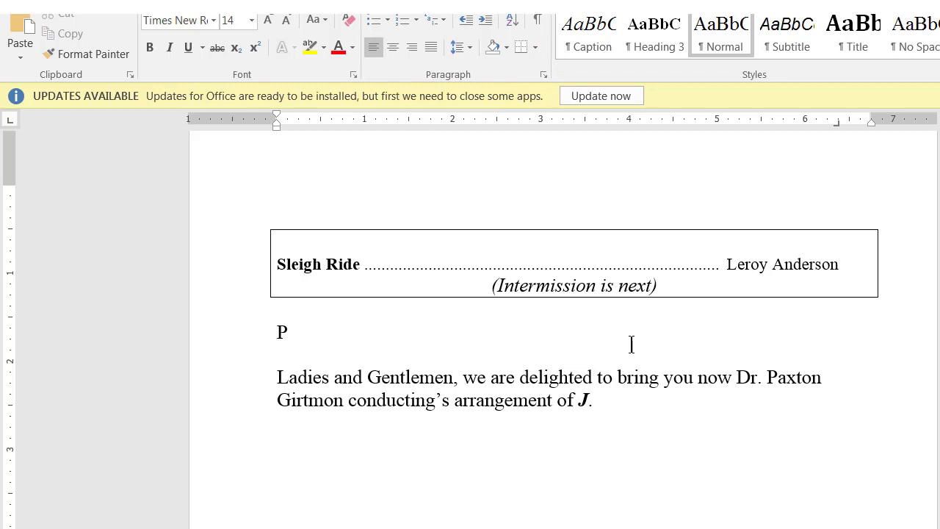
# Delete the outdated narration paragraph, keeping only its final period
pyautogui.click(465, 381)
pyautogui.keyDown('shift'); pyautogui.click(464, 440); pyautogui.keyUp('shift')
pyautogui.press('Up')
pyautogui.press('Up')
pyautogui.hotkey('shift', 'Down')
pyautogui.hotkey('shift', 'Down')
pyautogui.hotkey('shift', 'Left')
pyautogui.hotkey('shift', 'Left')
pyautogui.press('Delete')
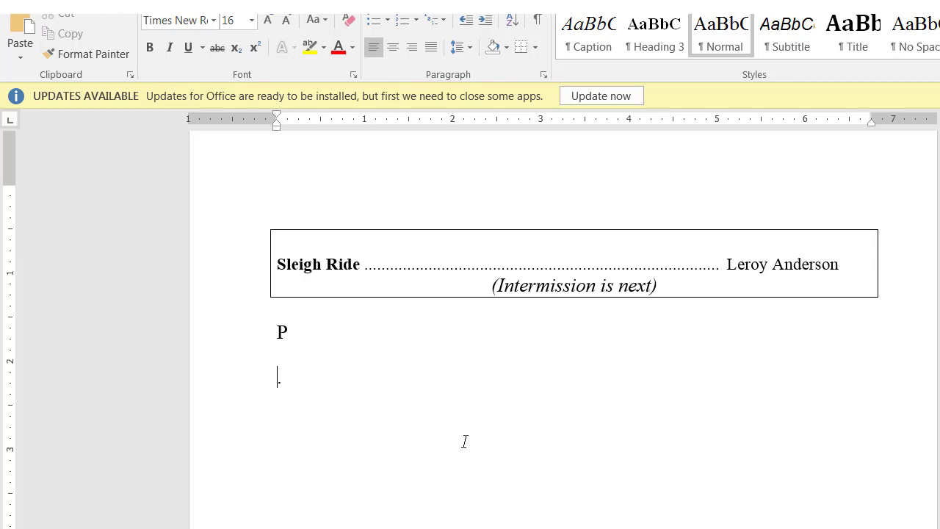
# Scroll through the later pages to review the pasted narration
pyautogui.scroll(-10, 418, 406)
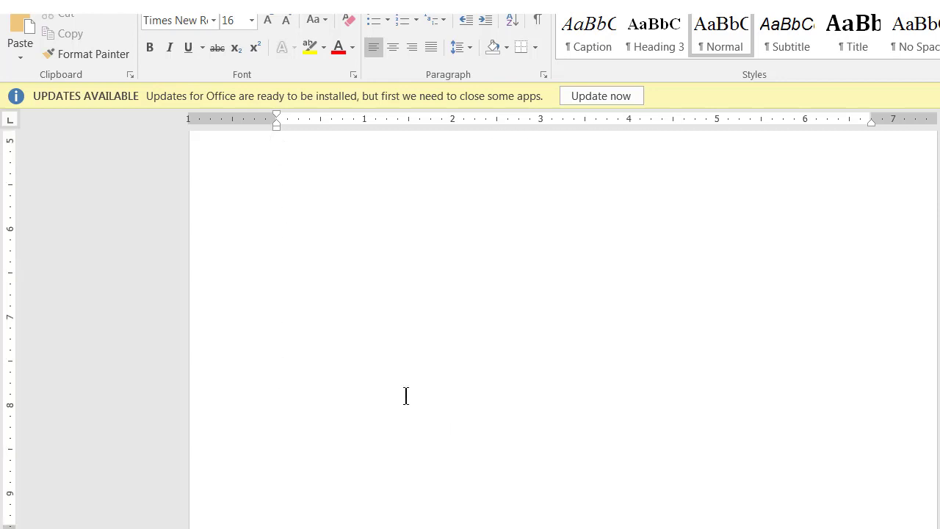
pyautogui.scroll(-4, 406, 396)
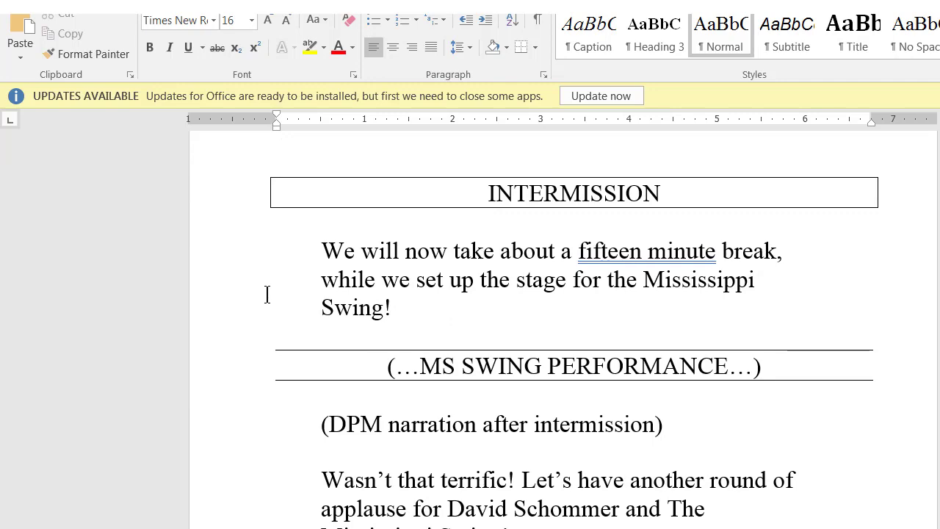
pyautogui.scroll(-2, 267, 294)
pyautogui.scroll(-10, 281, 378)
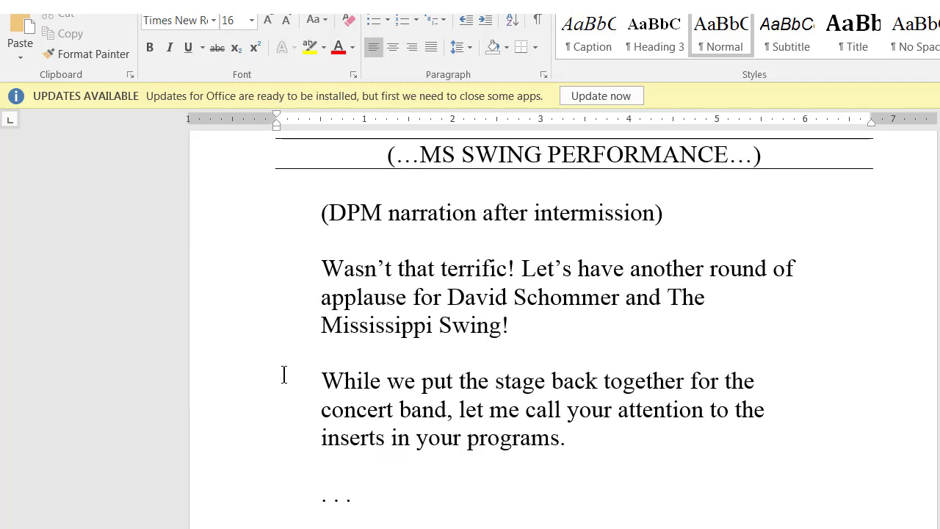
pyautogui.scroll(-3, 289, 345)
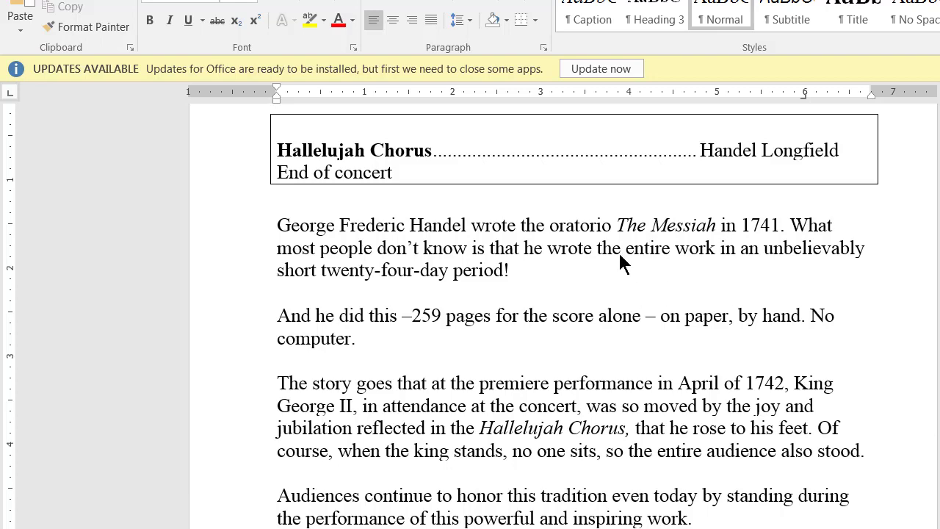
pyautogui.scroll(3, 622, 265)
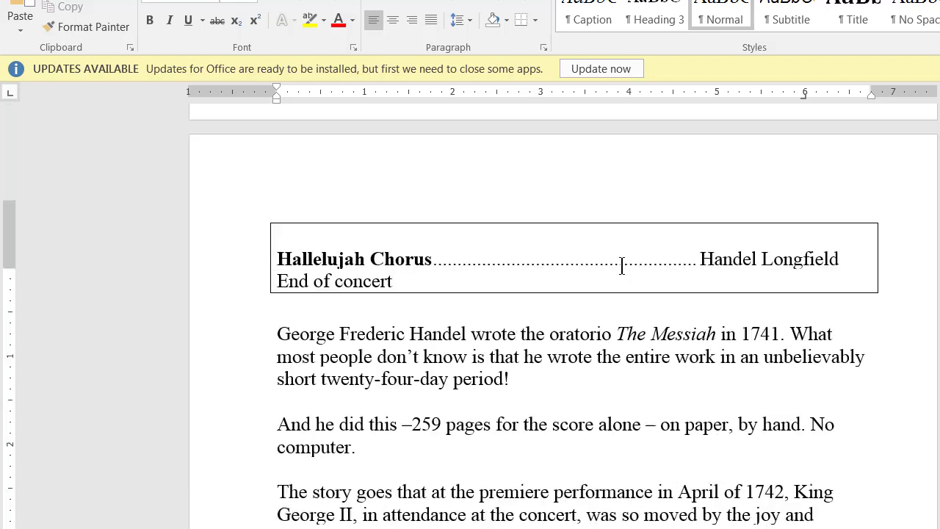
pyautogui.scroll(10, 623, 265)
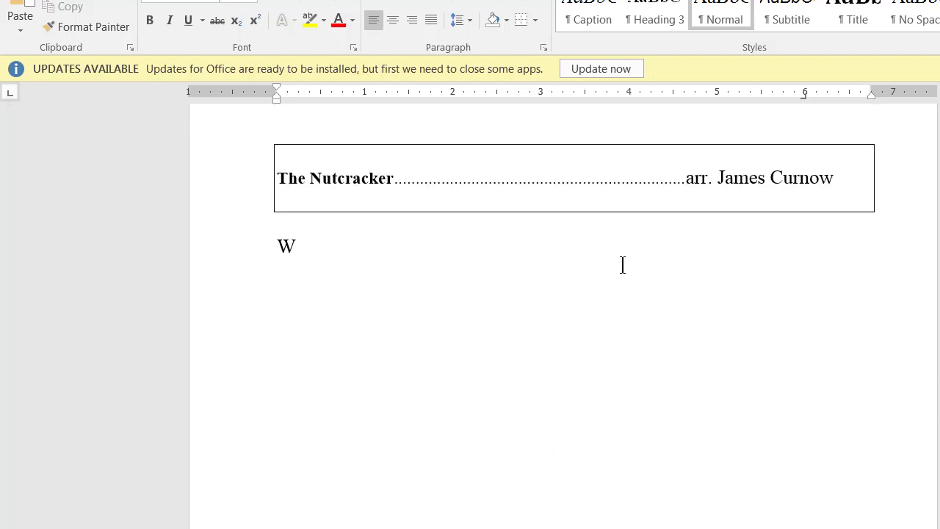
pyautogui.scroll(-9, 453, 332)
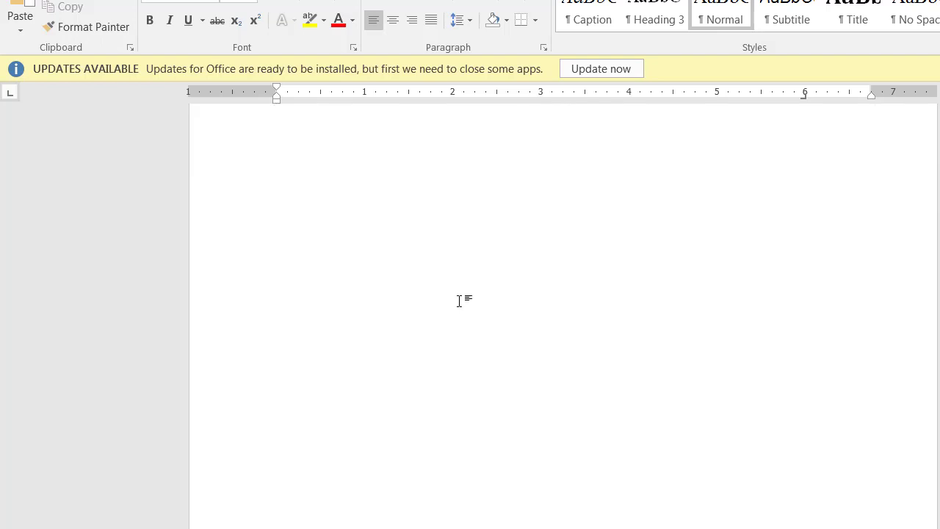
pyautogui.scroll(-3, 460, 290)
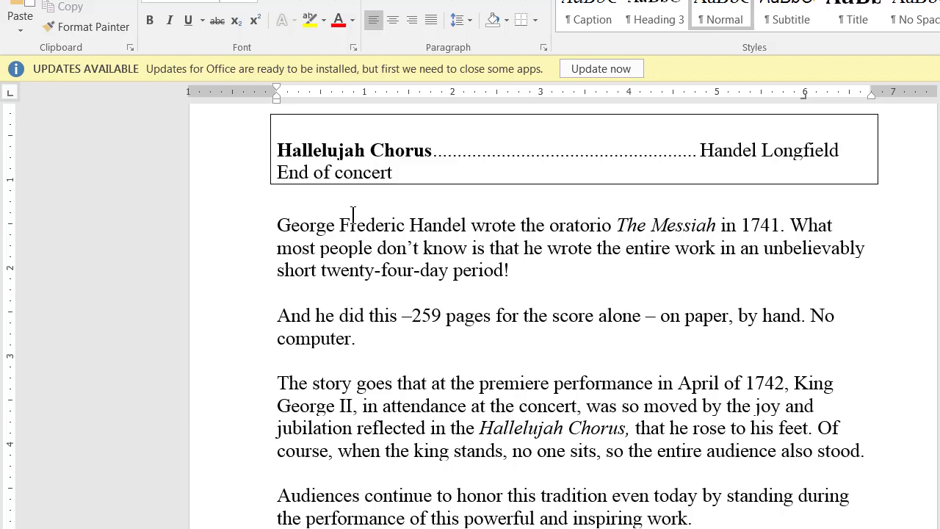
pyautogui.scroll(-5, 372, 221)
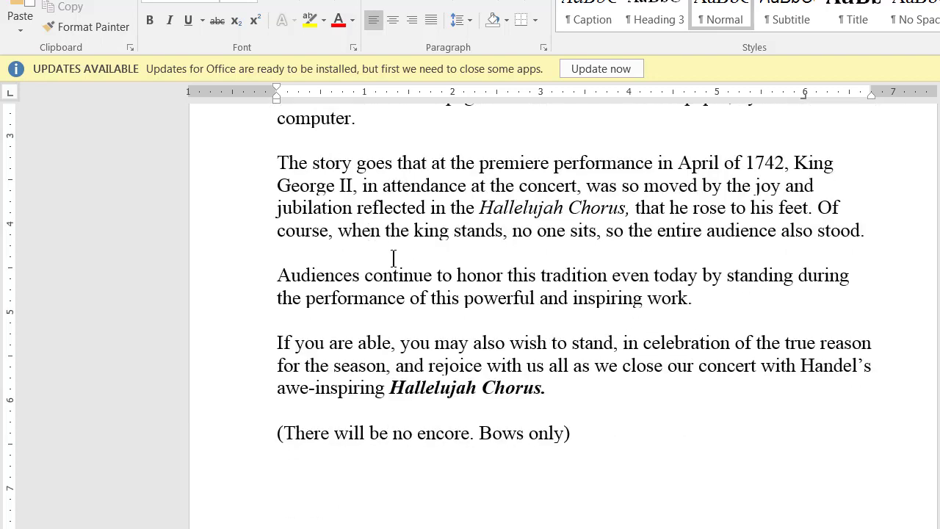
pyautogui.scroll(6, 393, 258)
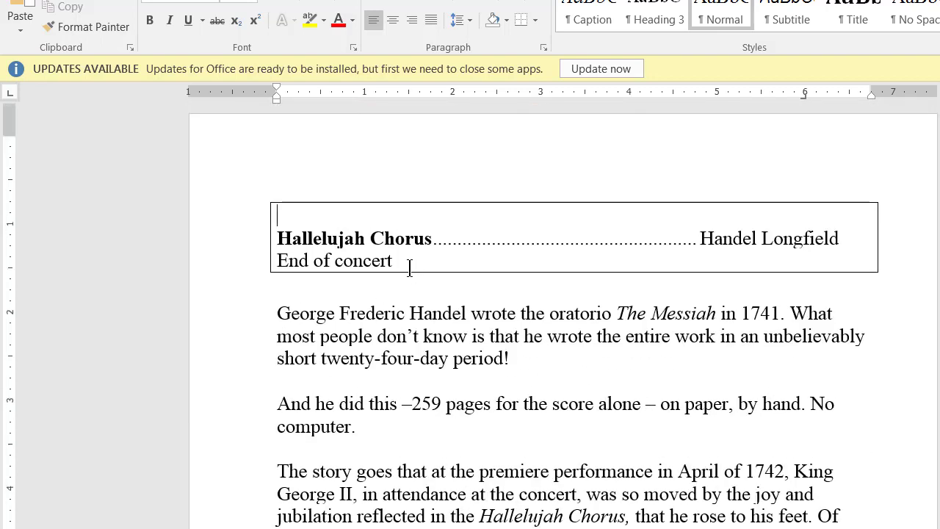
pyautogui.scroll(-1, 409, 266)
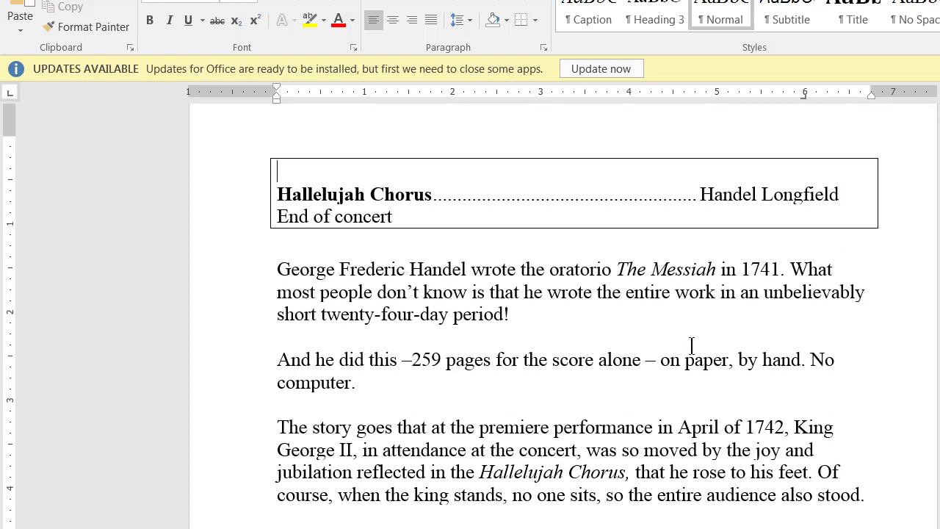
# Return to the top and bring the '(First Tune)' Festive Christmas box on page 2 into view
pyautogui.hotkey('ctrl', 'Home')
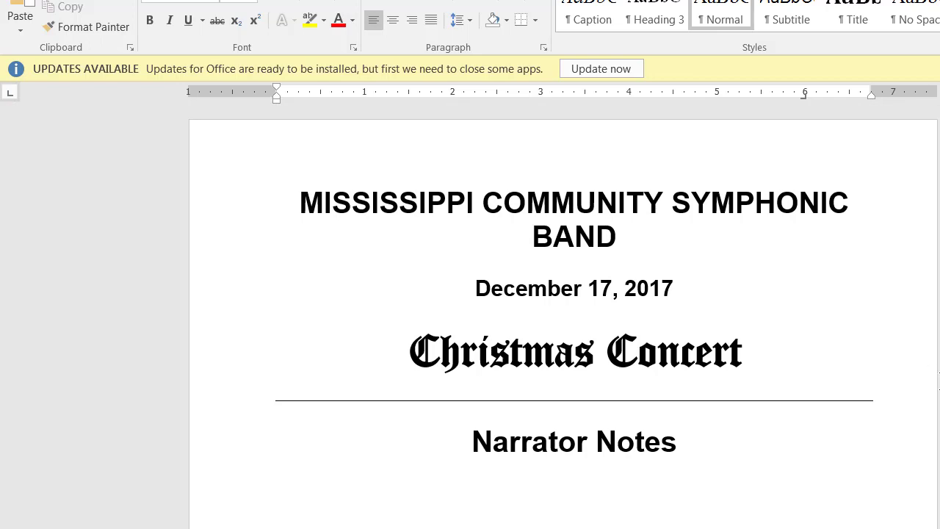
pyautogui.scroll(-10, 563, 316)
pyautogui.scroll(-5, 563, 316)
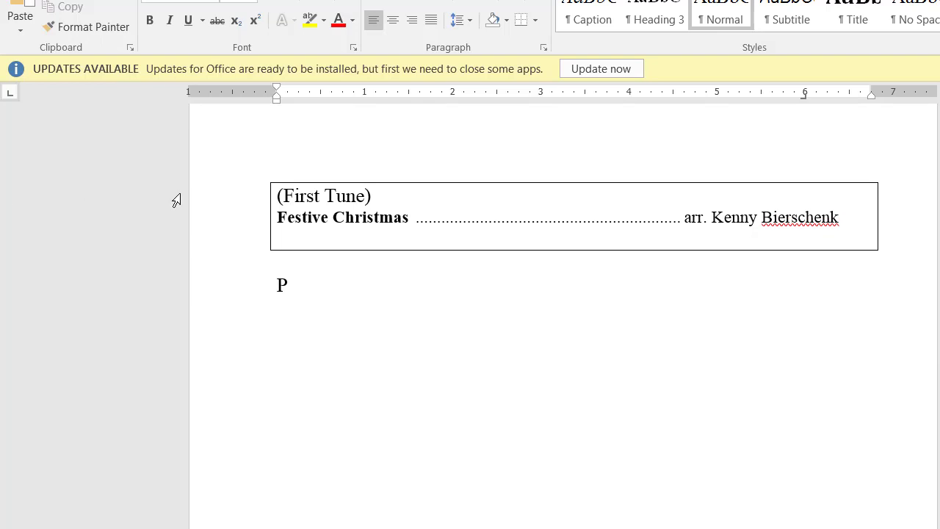
# In Firefox, go to the band's home page and open its Concert History page
pyautogui.hotkey('alt', 'Tab')
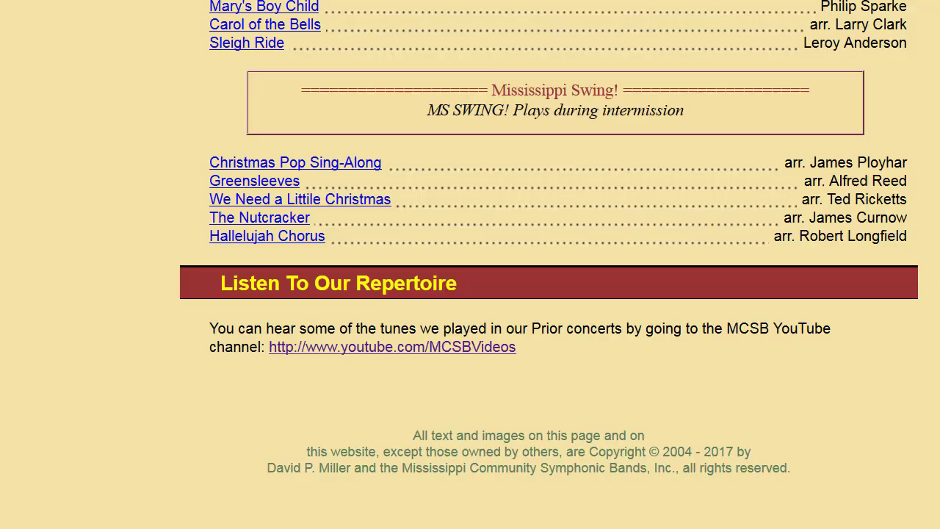
pyautogui.press('Home')
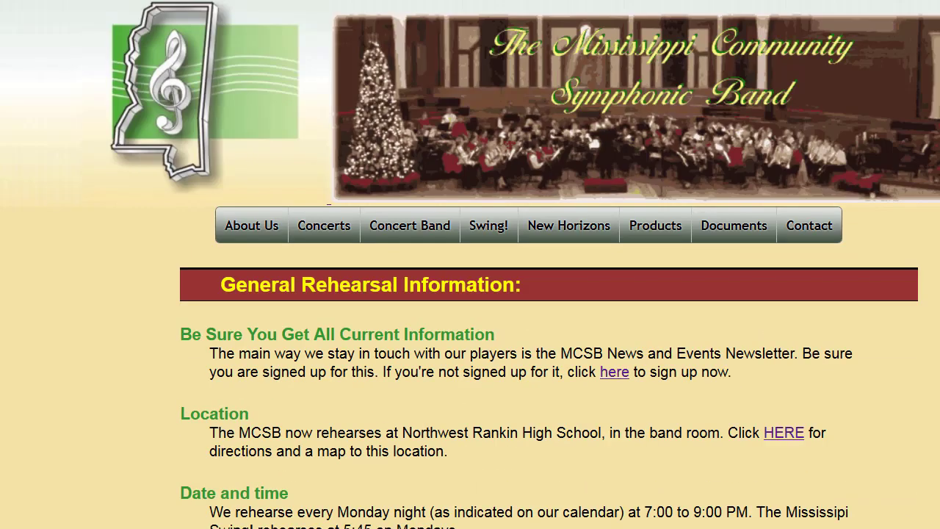
pyautogui.click(298, 114)
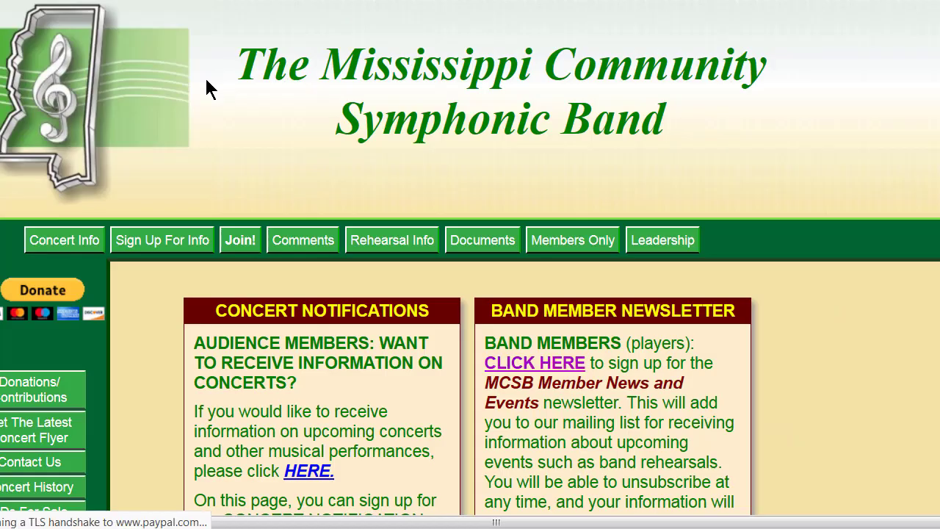
pyautogui.scroll(-6, 168, 311)
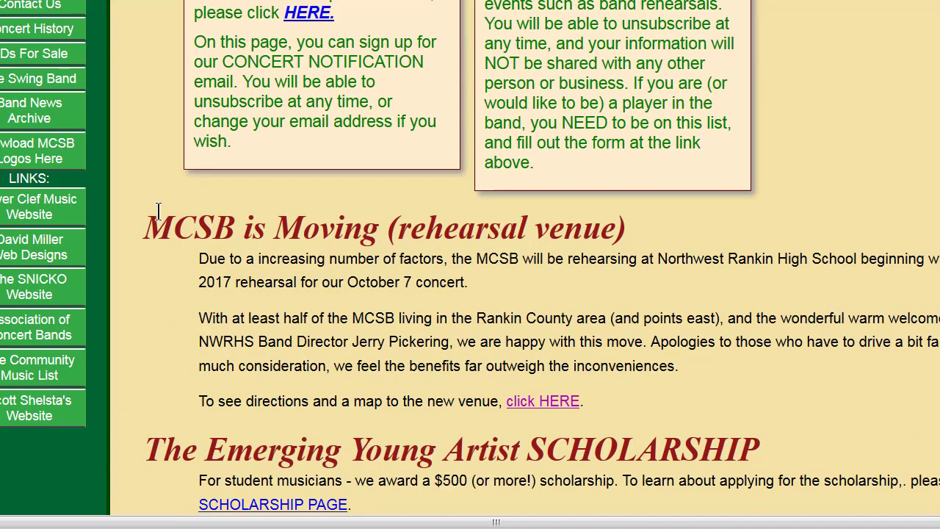
pyautogui.scroll(2, 159, 166)
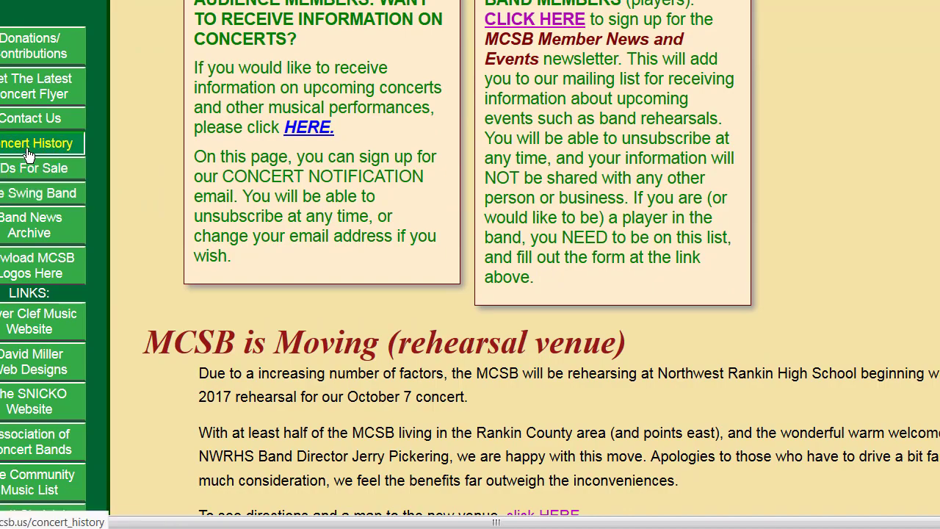
pyautogui.click(31, 150)
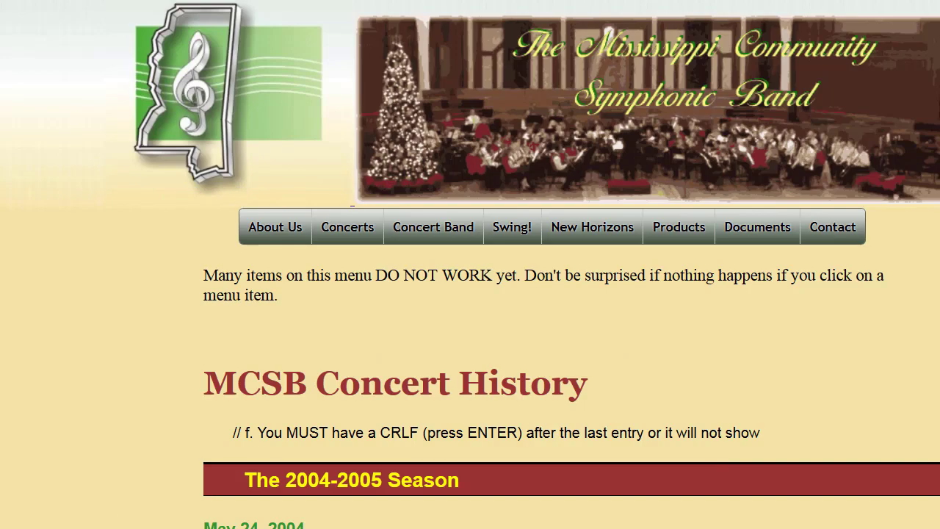
# Open find-in-page on the Concert History, check the Word notes, and return to the browser
pyautogui.hotkey('ctrl', 'f')
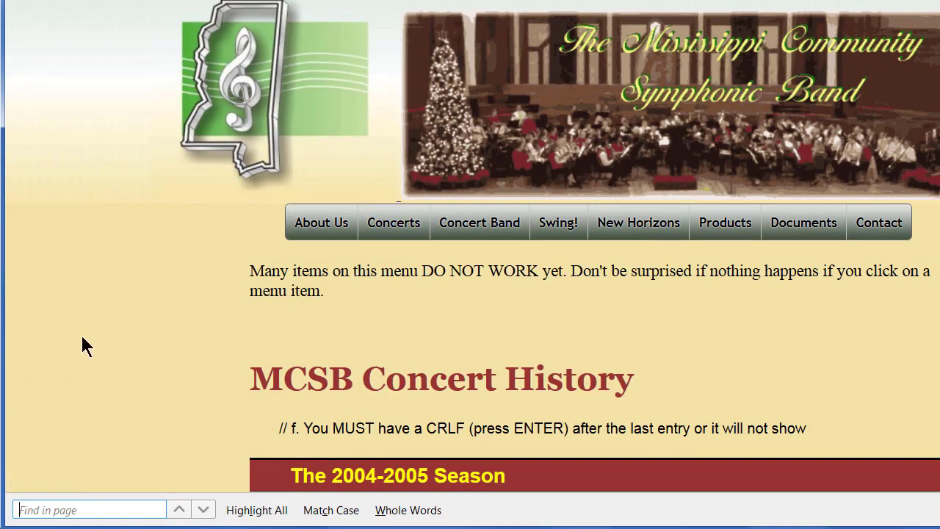
pyautogui.hotkey('alt', 'Tab')
pyautogui.hotkey('alt', 'Tab')
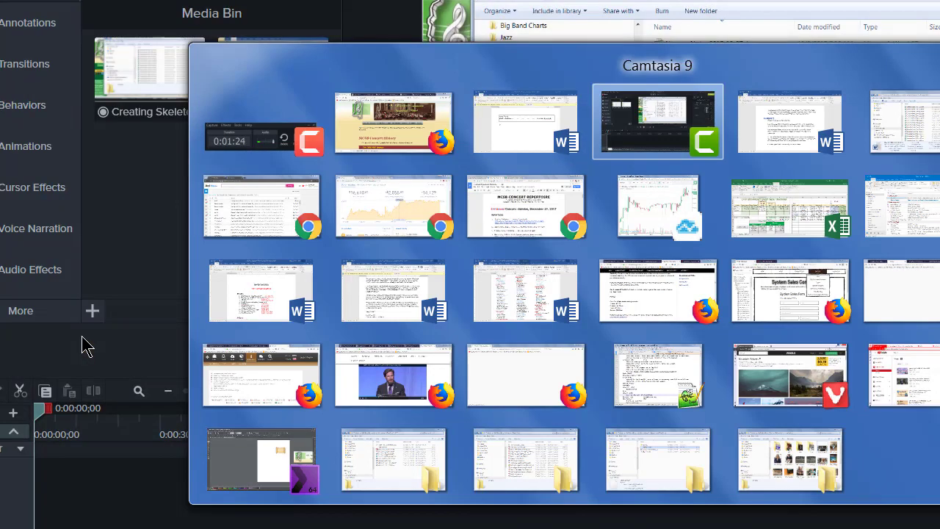
pyautogui.hotkey('alt', 'shift', 'Tab')
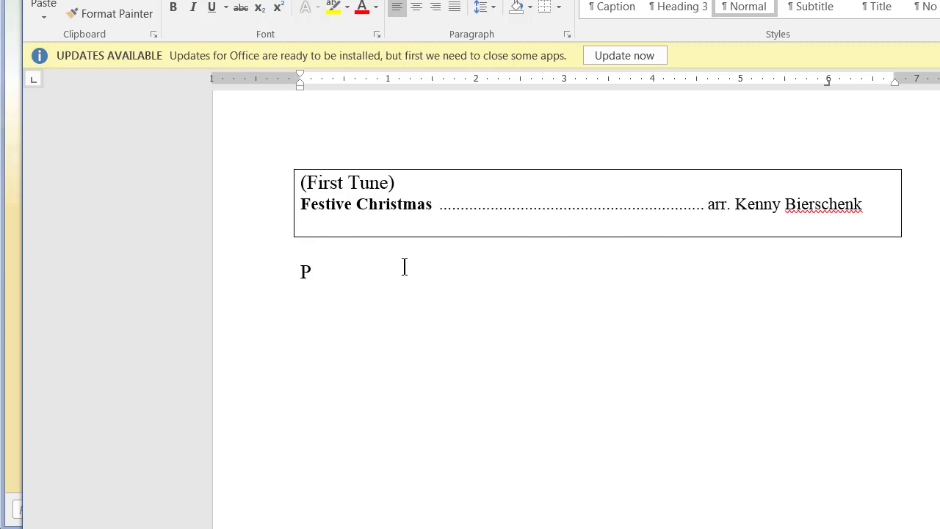
pyautogui.hotkey('alt', 'Tab')
# Search the history for 'Festive Ch' and mark Festive Christmas as '(New)' in the Word notes
pyautogui.hotkey('ctrl', 'f')
pyautogui.write('Festive')
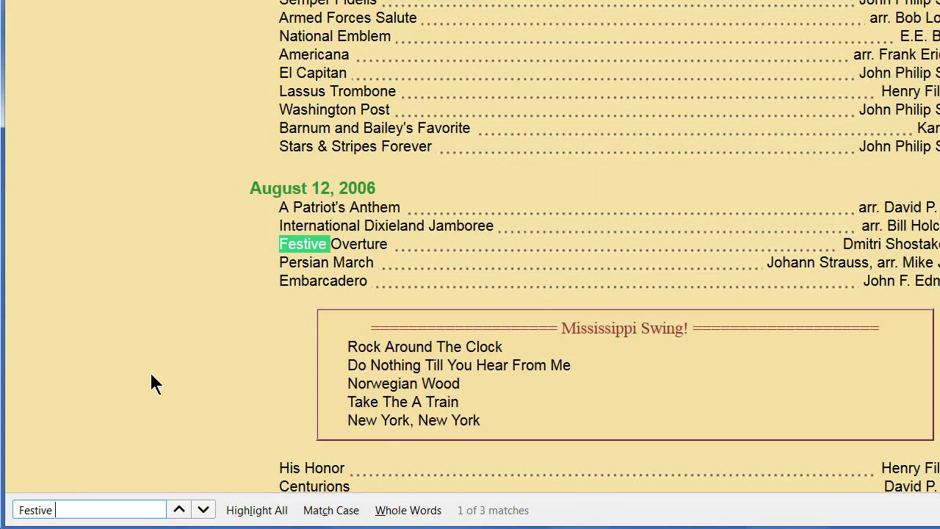
pyautogui.write(' Christmas')
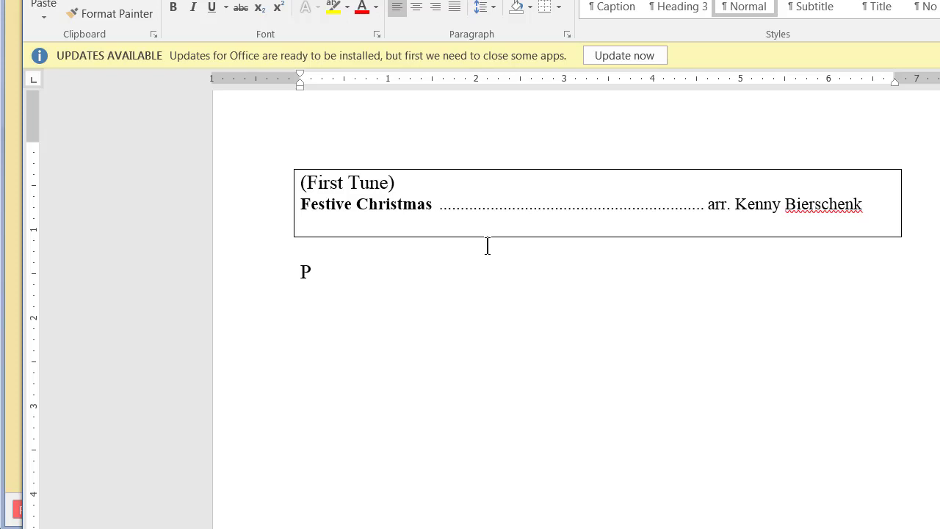
pyautogui.write('New)')
pyautogui.scroll(-10, 487, 246)
pyautogui.press('Down')
pyautogui.press('Down')
pyautogui.press('Down')
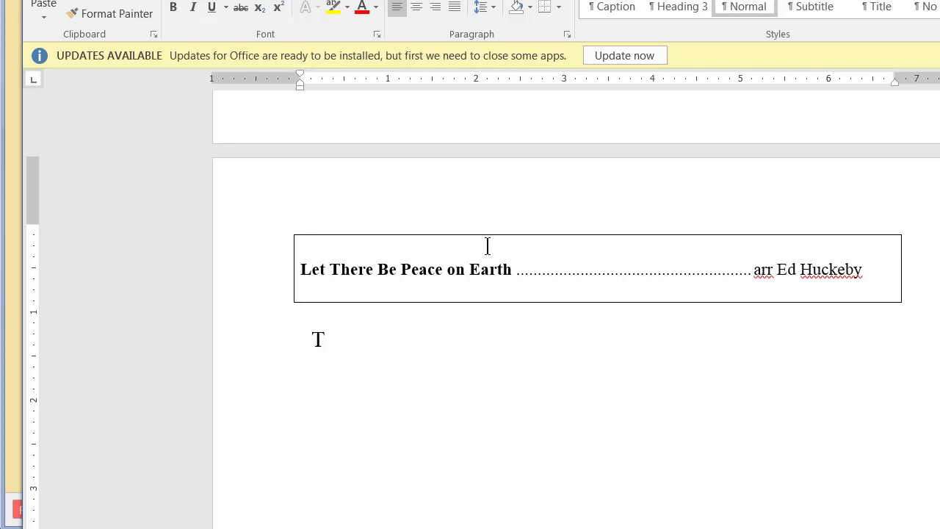
# Find 'Let There' in the concert history and begin its date 'March 3, 200' in Word
pyautogui.hotkey('alt', 'Tab')
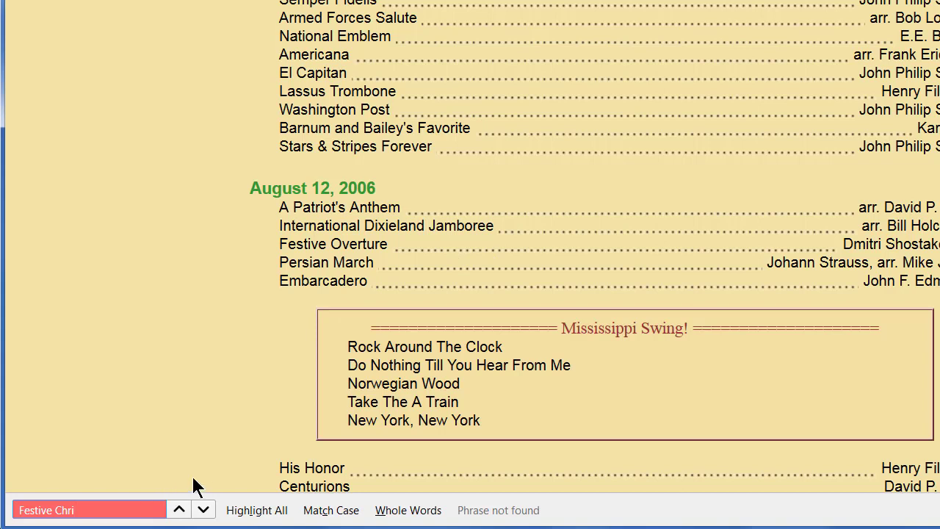
pyautogui.hotkey('ctrl', 'f')
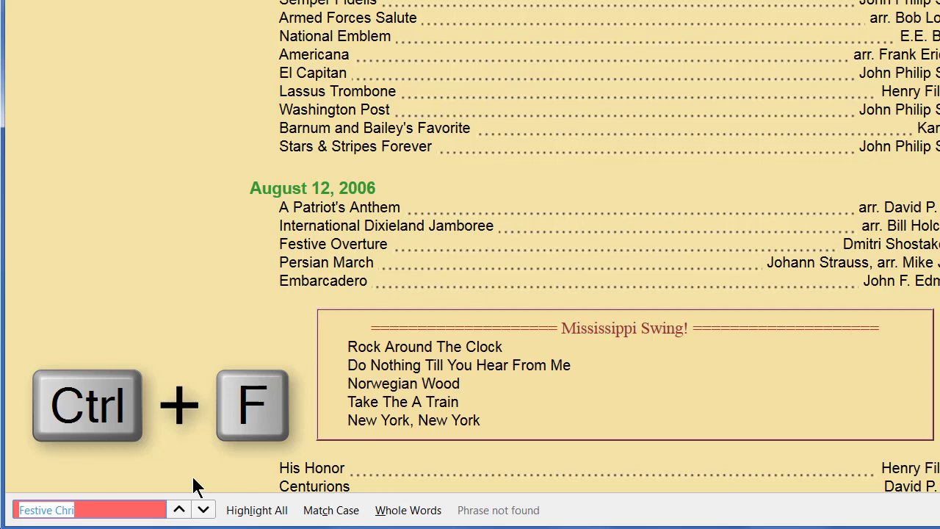
pyautogui.write('Let There')
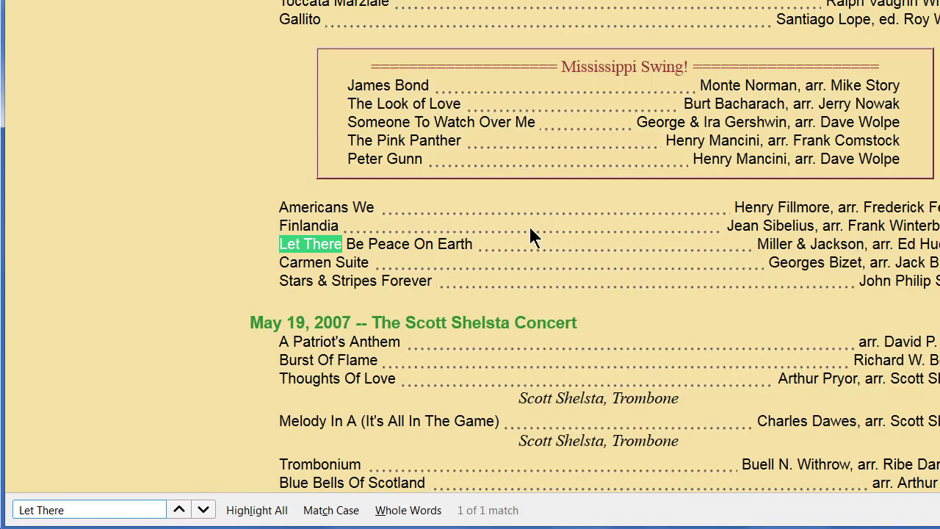
pyautogui.scroll(3, 530, 235)
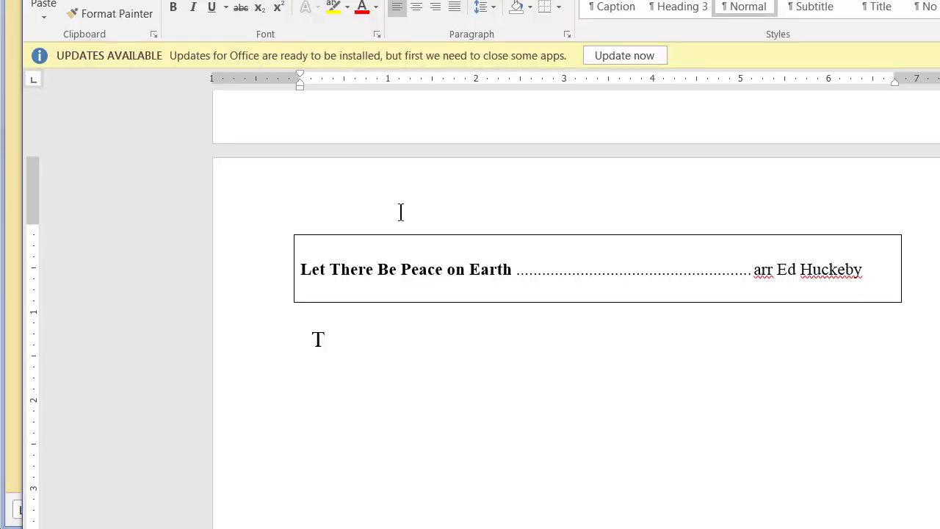
pyautogui.write('March 3, ')
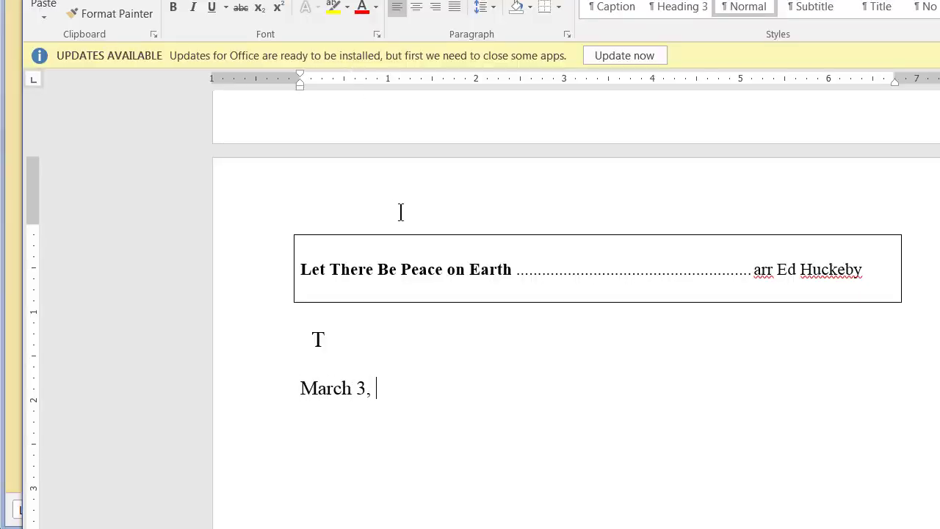
pyautogui.write('2007')
# Scroll down past the March 3, 2007 date to the boxed 'A Home Alone Christmas' entry
pyautogui.scroll(-10, 485, 309)
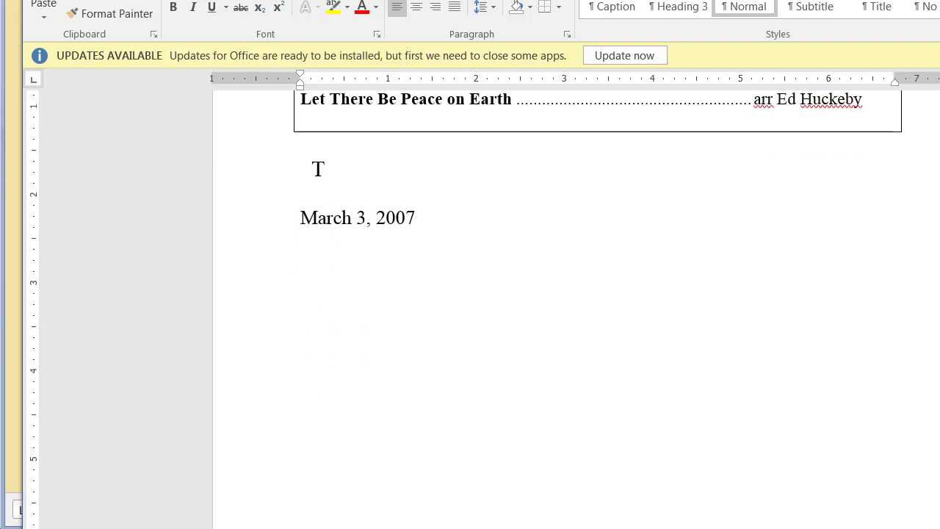
pyautogui.scroll(-8, 301, 260)
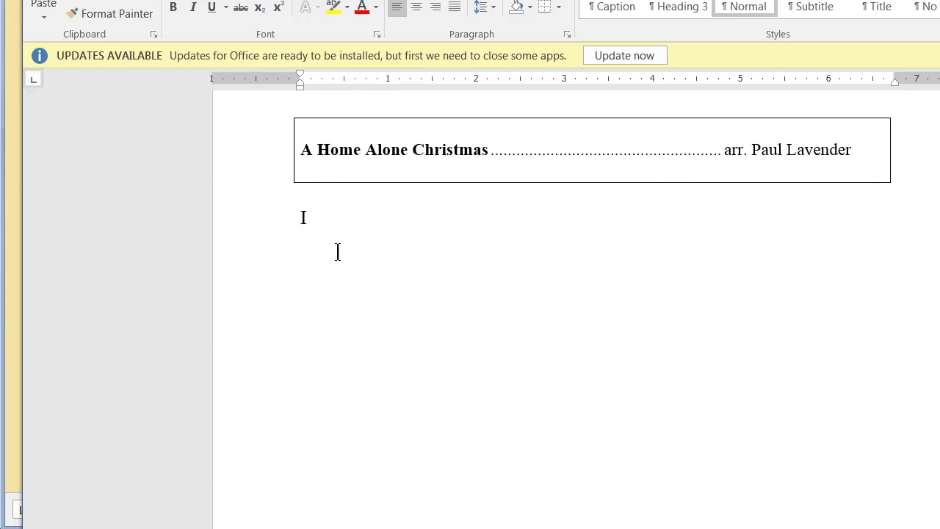
pyautogui.scroll(1, 340, 250)
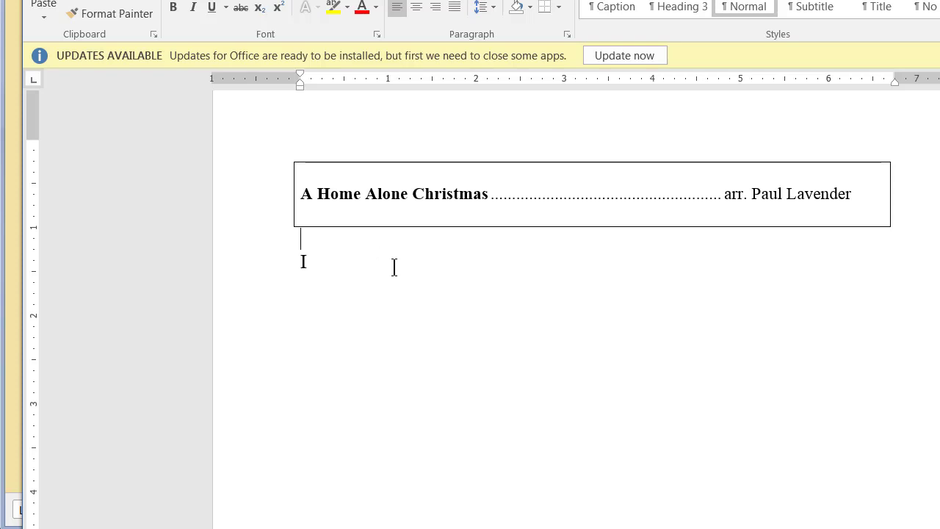
# Find the second 'A Home' match, the December 20, 2015 concert, then start a date line in Word
pyautogui.hotkey('alt', 'Tab')
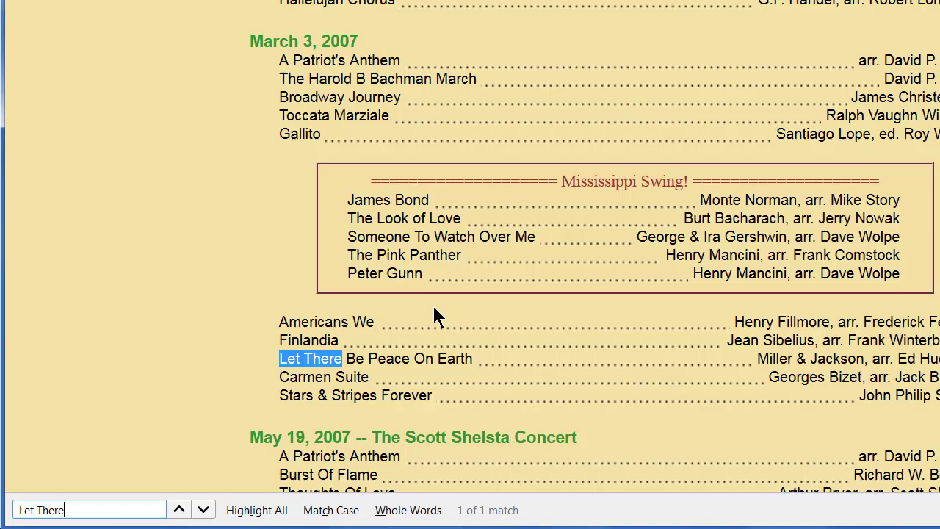
pyautogui.hotkey('ctrl', 'f')
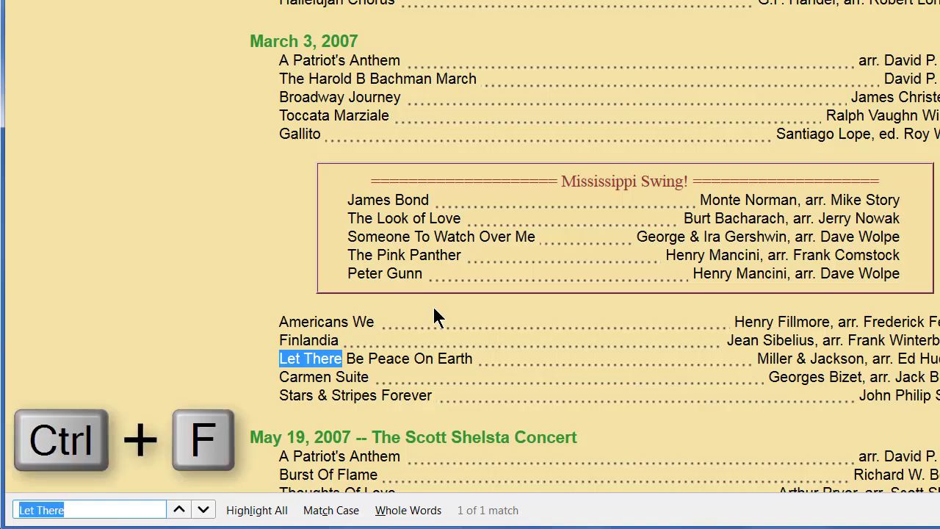
pyautogui.write('A Home')
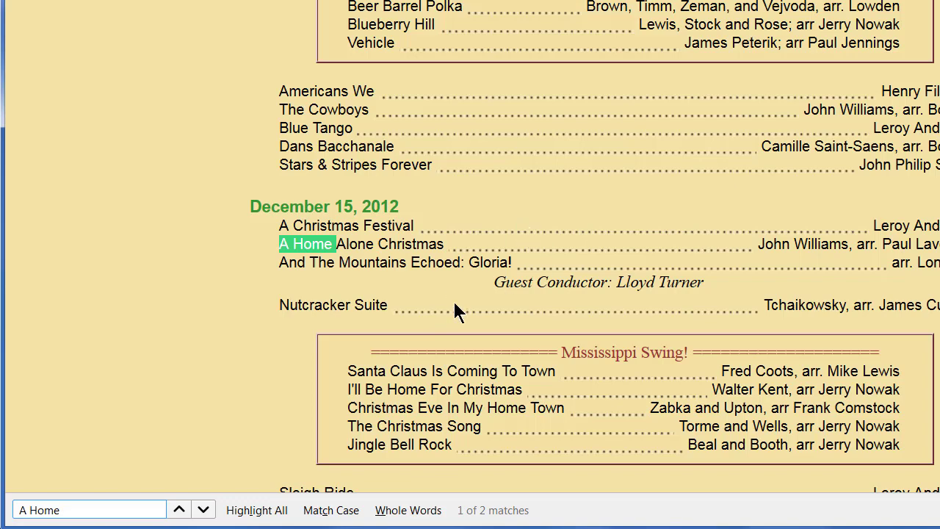
pyautogui.click(203, 509)
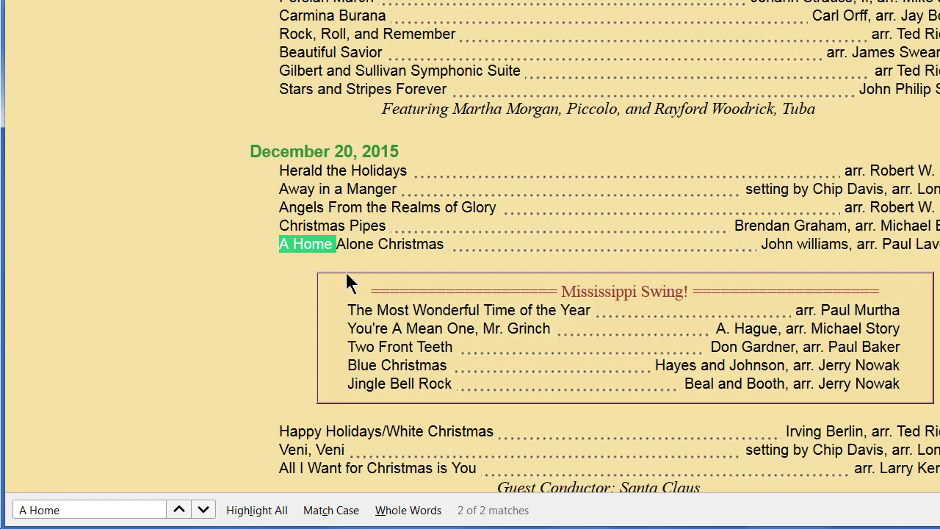
pyautogui.hotkey('alt', 'Tab')
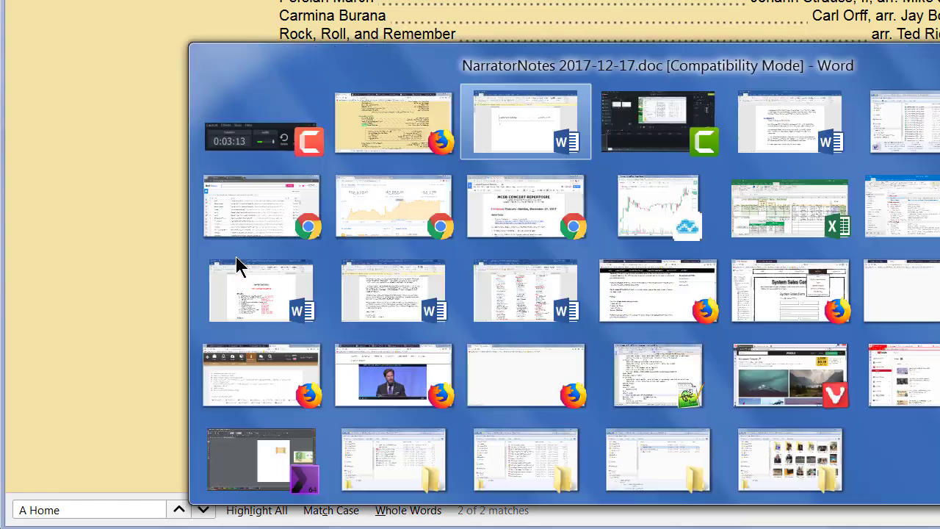
pyautogui.press('Return')
# Write 'Dec 20, 2015' under A Home Alone Christmas, then place the cursor below Mary's Boy Child
pyautogui.write('Dec 20')
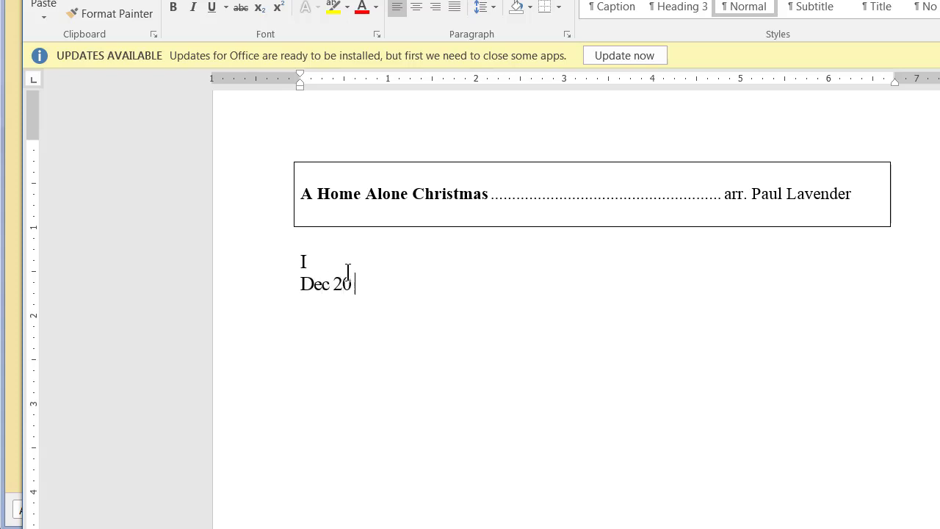
pyautogui.write(', 2016')
pyautogui.press('BackSpace')
pyautogui.write('5')
pyautogui.scroll(-12, 348, 271)
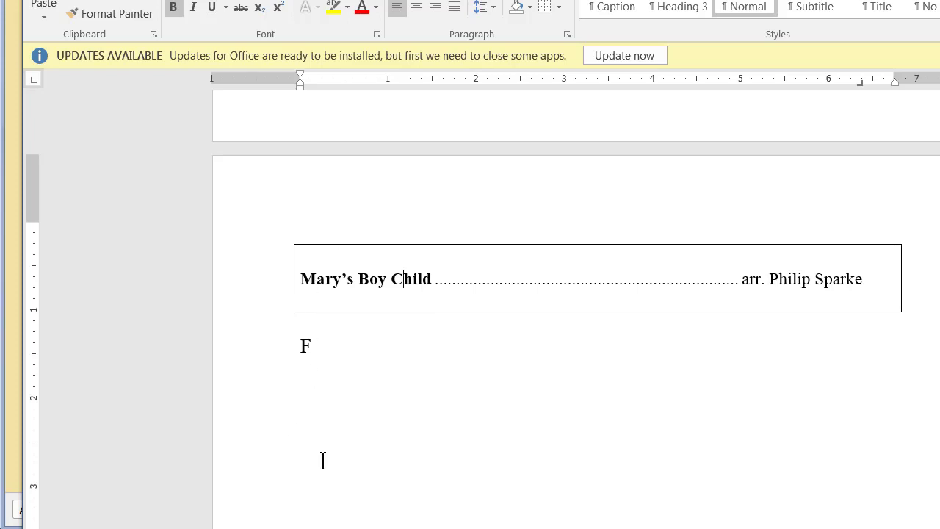
pyautogui.click(319, 367)
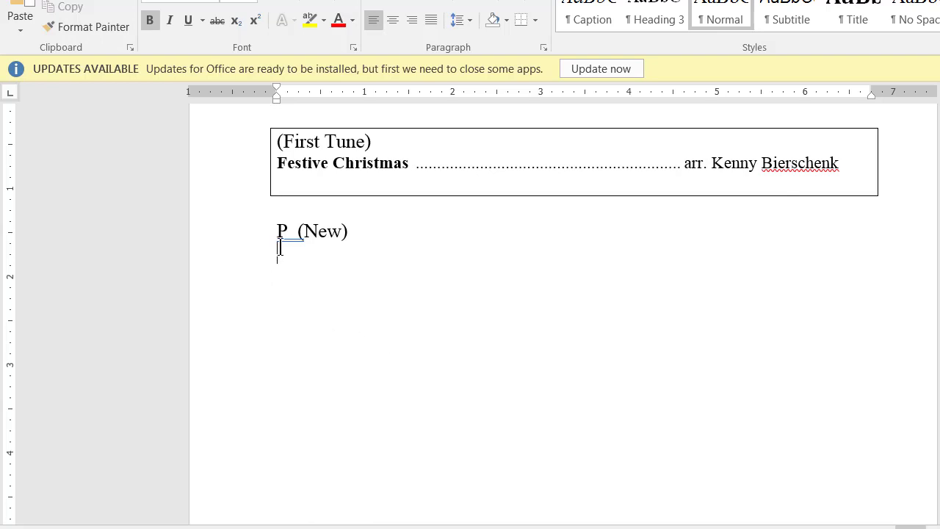
pyautogui.moveTo(349, 231); pyautogui.dragTo(295, 231)
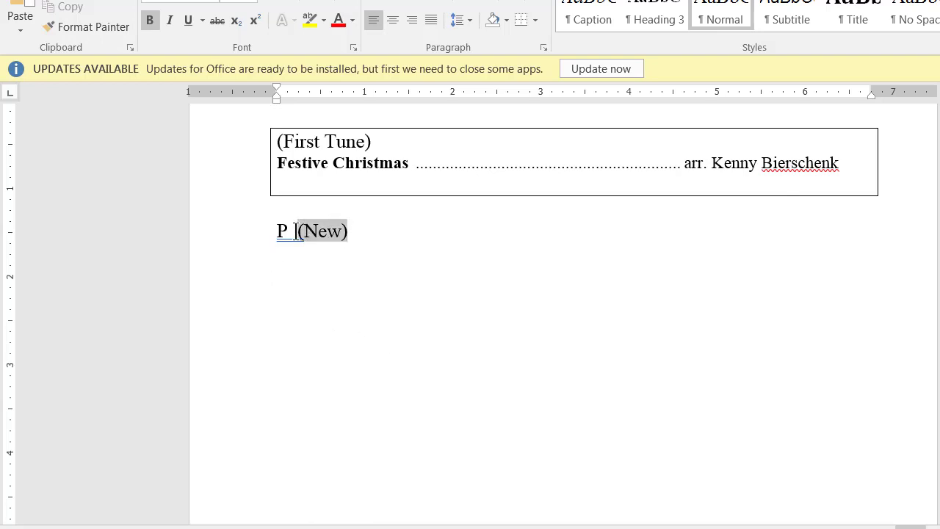
pyautogui.scroll(-1, 404, 331)
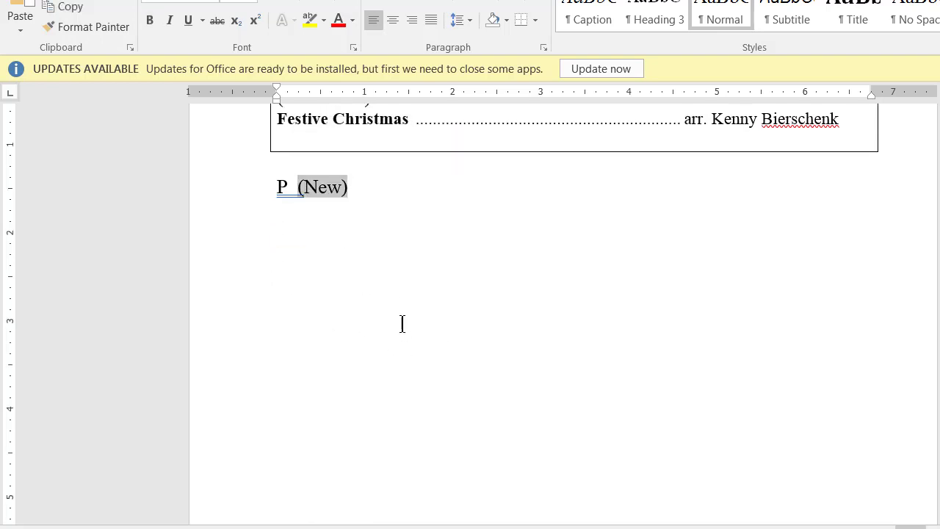
pyautogui.scroll(-10, 436, 308)
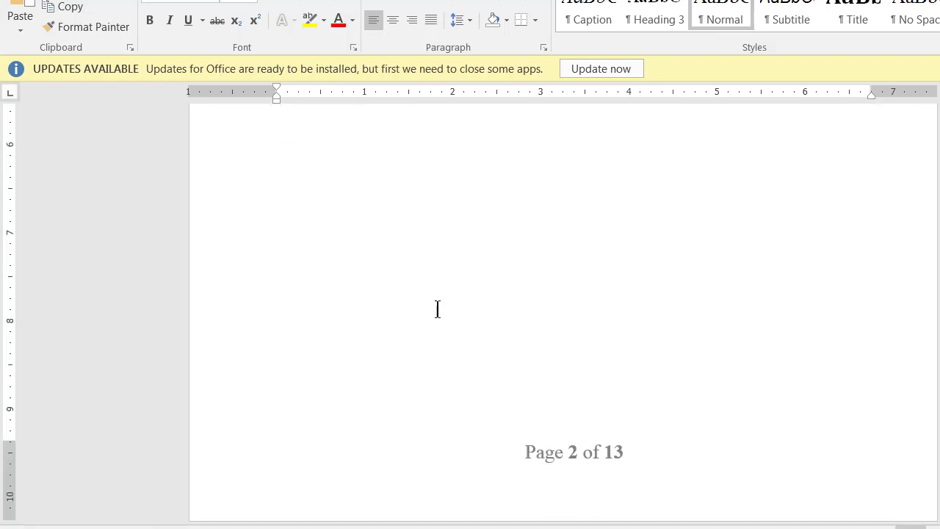
pyautogui.scroll(-10, 436, 308)
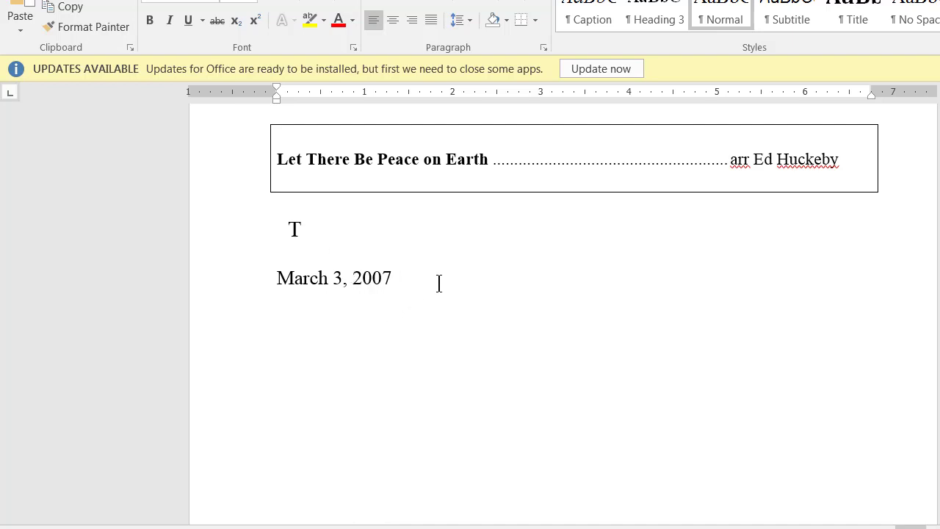
pyautogui.hotkey('alt', 'Tab')
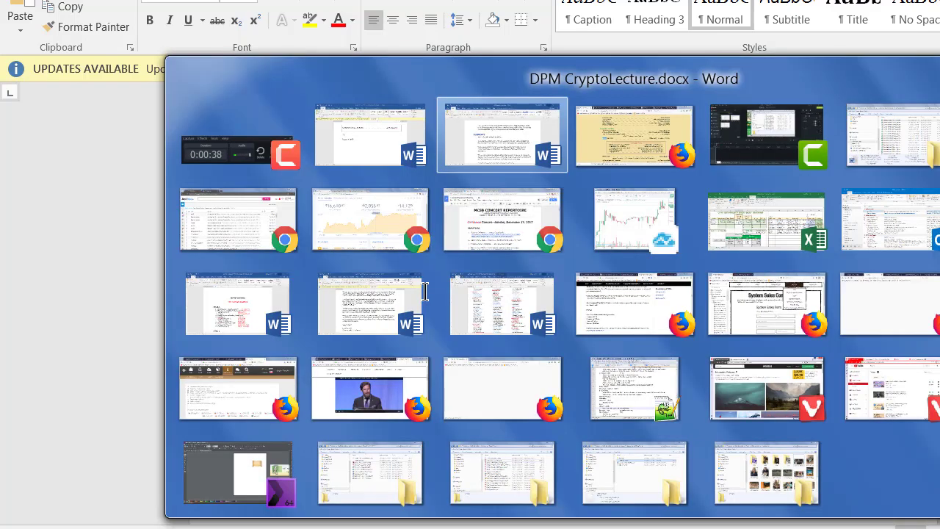
# In Windows Explorer, open NarratorNotes 2007-03-03.doc to its 'March 2007 Concert' title page
pyautogui.hotkey('alt', 'Tab')
pyautogui.hotkey('alt', 'Tab')
pyautogui.hotkey('alt', 'Tab')
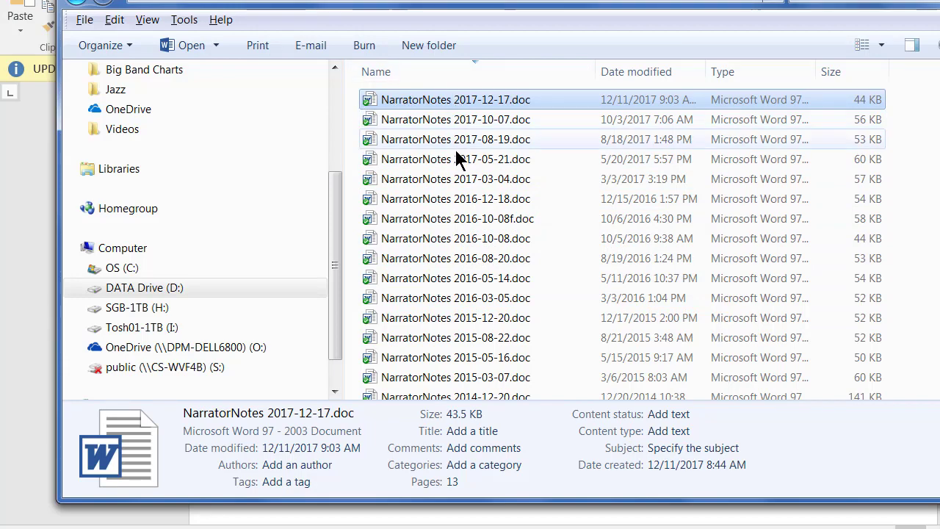
pyautogui.scroll(-1, 764, 103)
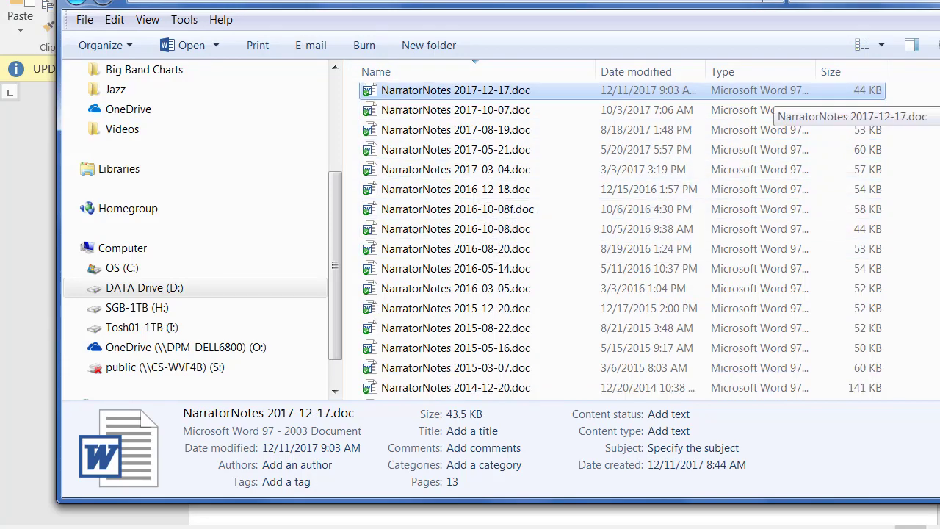
pyautogui.scroll(-12, 938, 218)
pyautogui.scroll(-7, 937, 218)
pyautogui.scroll(-5, 924, 290)
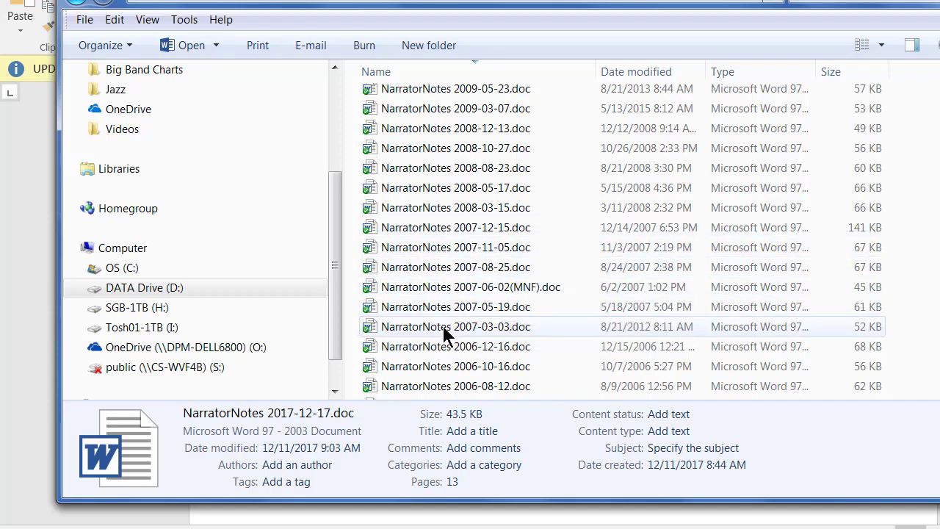
pyautogui.doubleClick(417, 325)
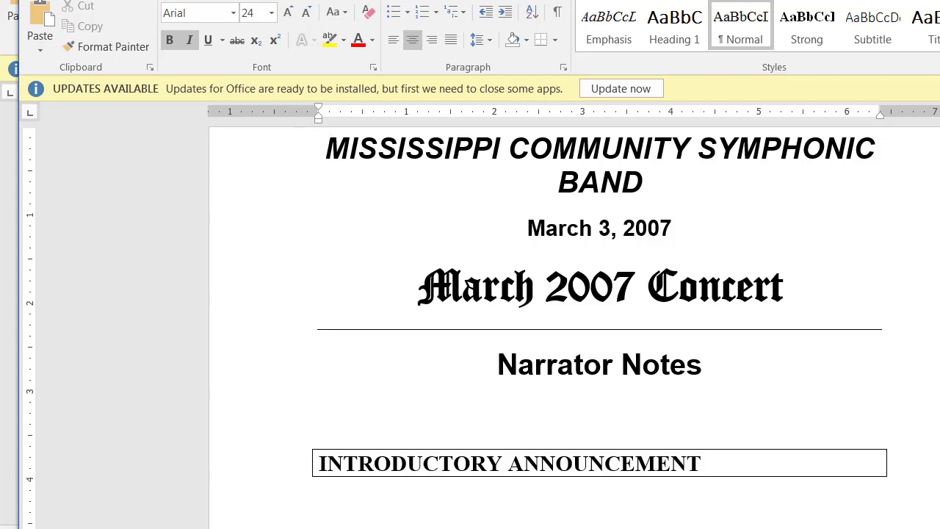
pyautogui.scroll(-10, 481, 304)
# Copy the 2007 Let There Be Peace on Earth narration from 'As' through 'Earth.' and return to the working notes
pyautogui.scroll(-15, 481, 304)
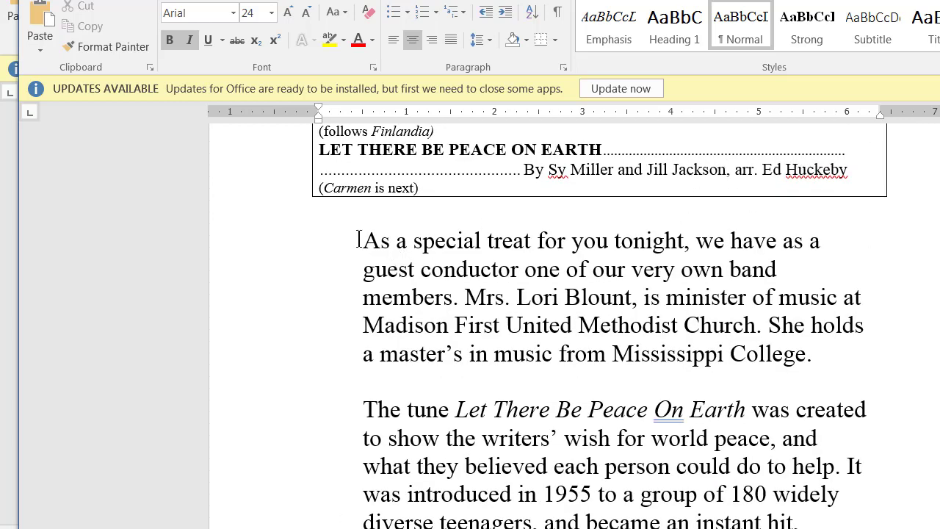
pyautogui.moveTo(364, 241); pyautogui.dragTo(391, 242)
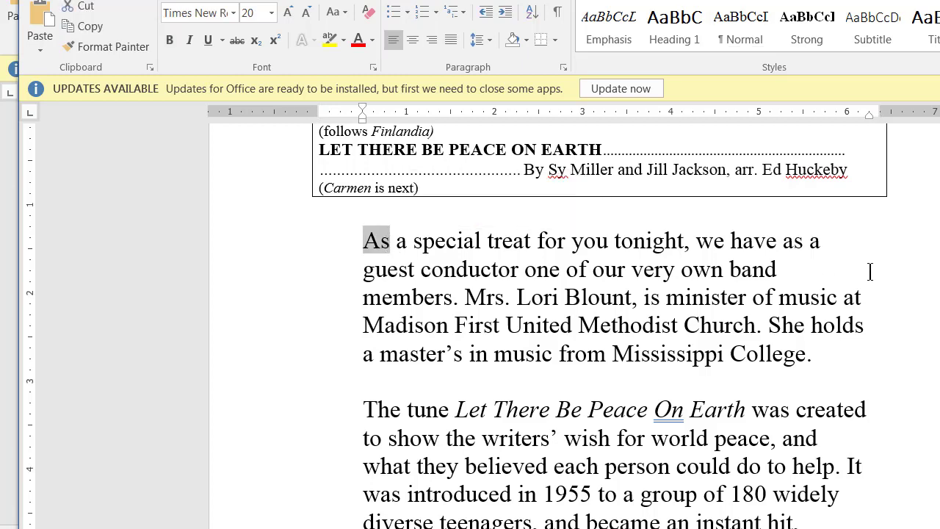
pyautogui.scroll(-3, 548, 326)
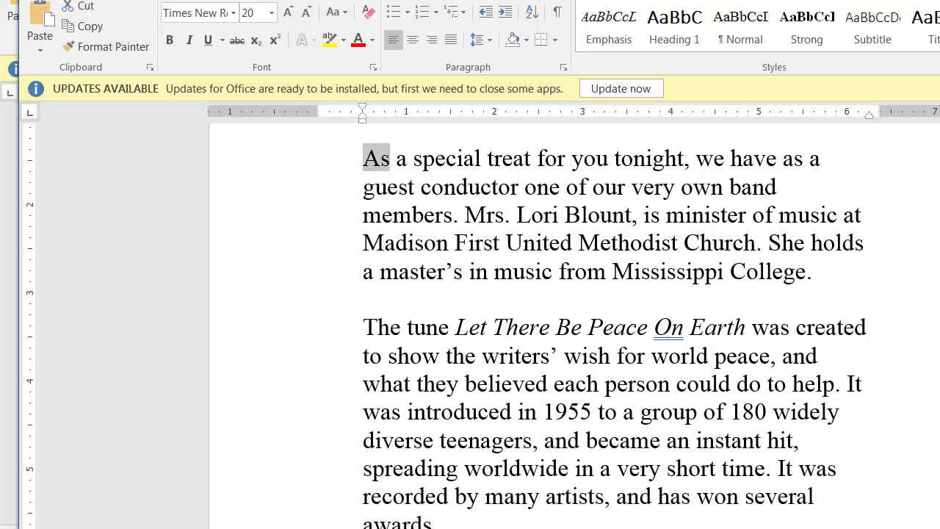
pyautogui.scroll(-1, 547, 326)
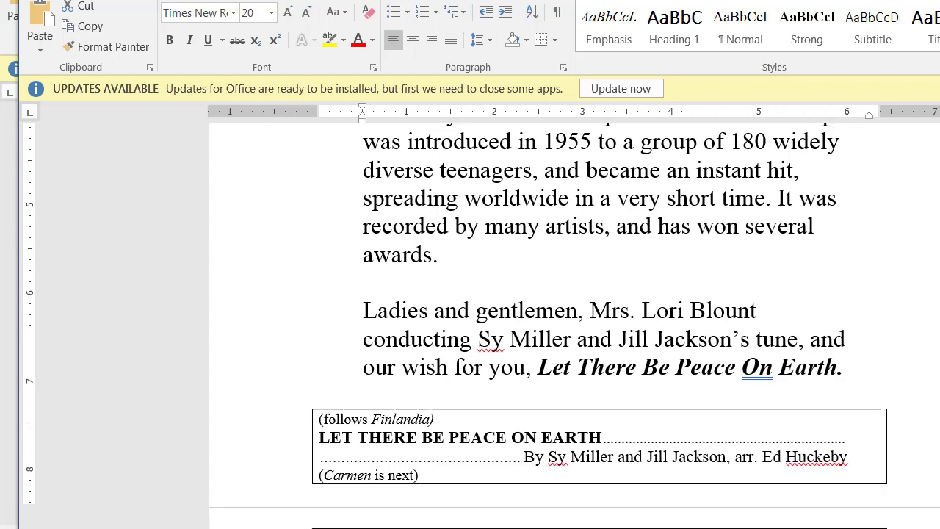
pyautogui.keyDown('shift'); pyautogui.click(847, 365); pyautogui.keyUp('shift')
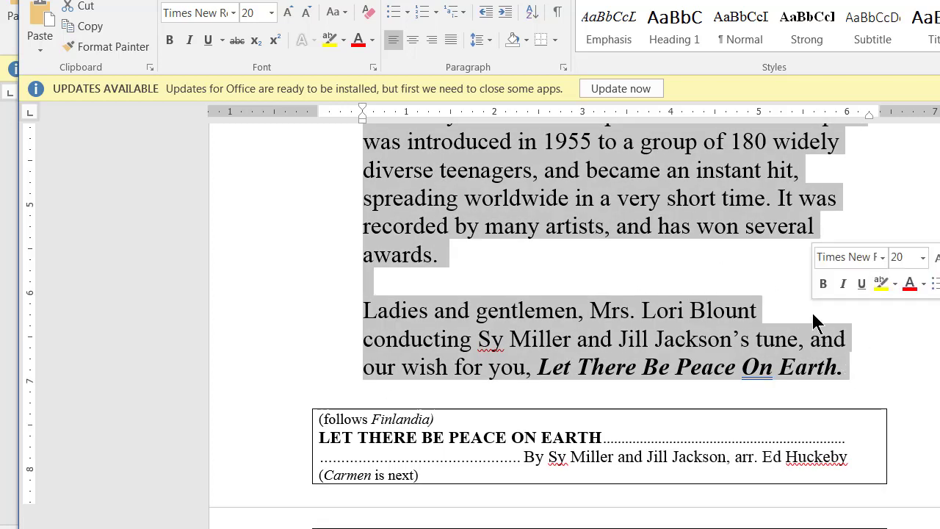
pyautogui.hotkey('ctrl', 'c')
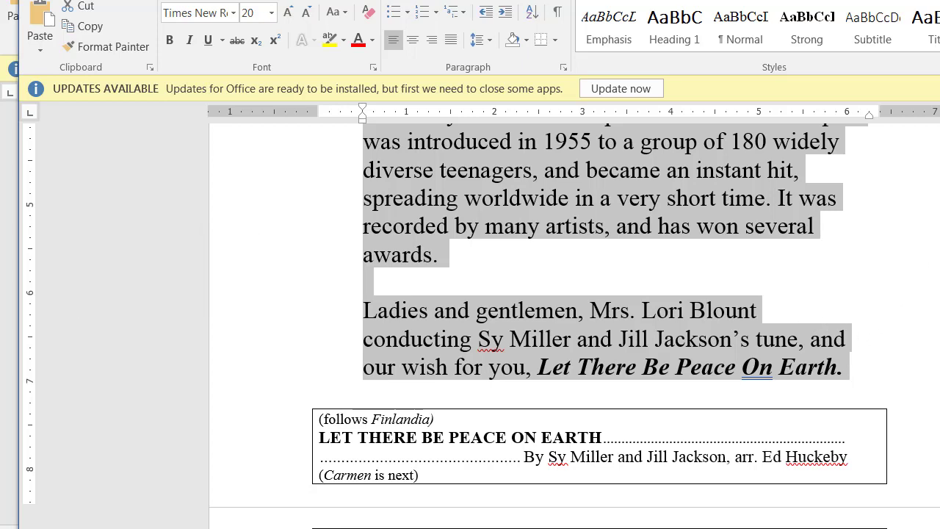
pyautogui.hotkey('alt', 'Tab')
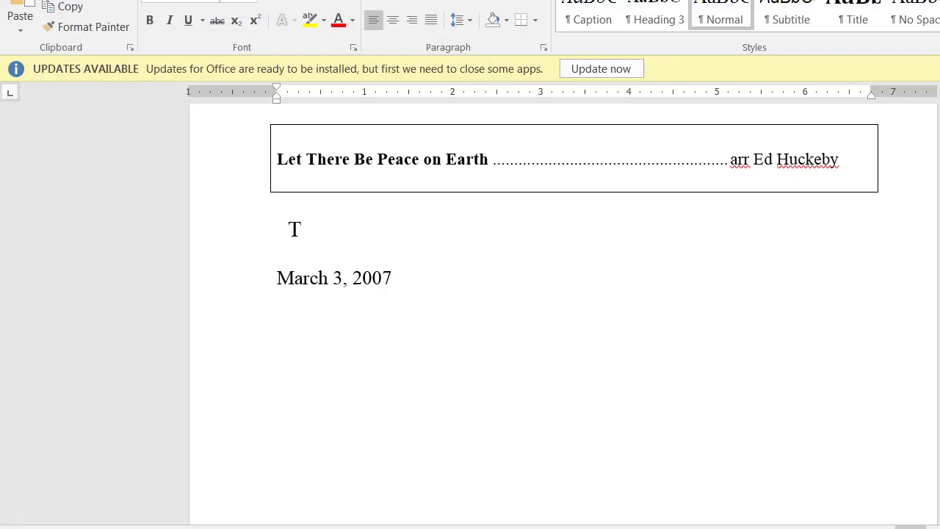
# Replace the leftover 'T' and March 3, 2007 date with the copied narration
pyautogui.moveTo(276, 229); pyautogui.dragTo(414, 290)
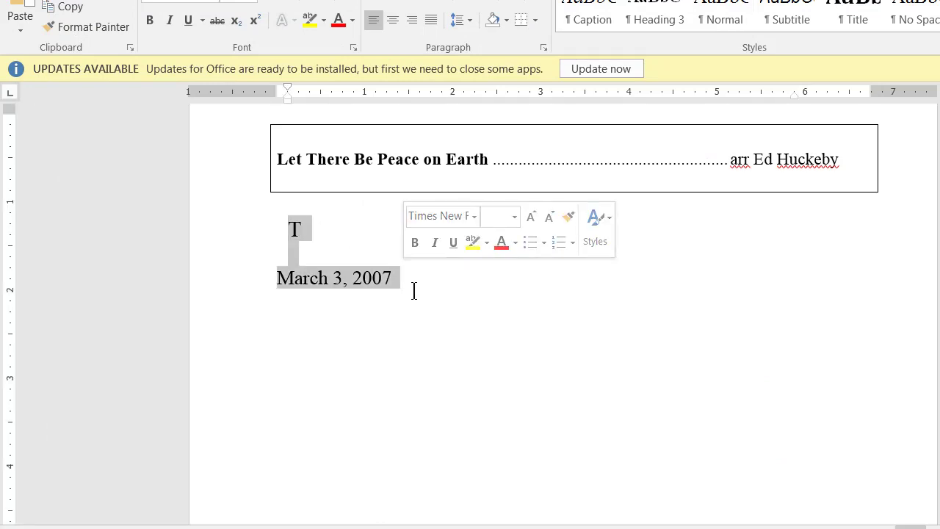
pyautogui.press('Delete')
pyautogui.hotkey('ctrl', 'v')
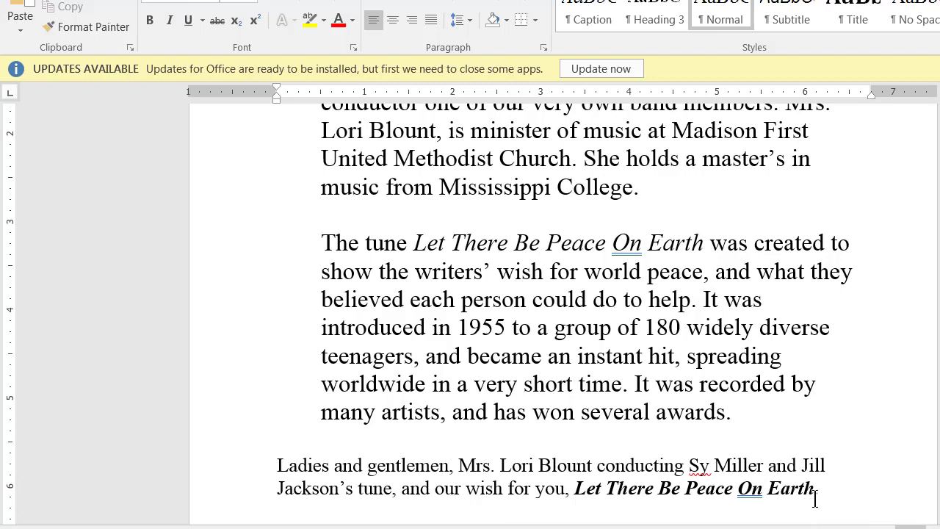
# Reset the pasted narration to Normal style with Ctrl+Shift+N
pyautogui.moveTo(825, 487); pyautogui.dragTo(762, 483)
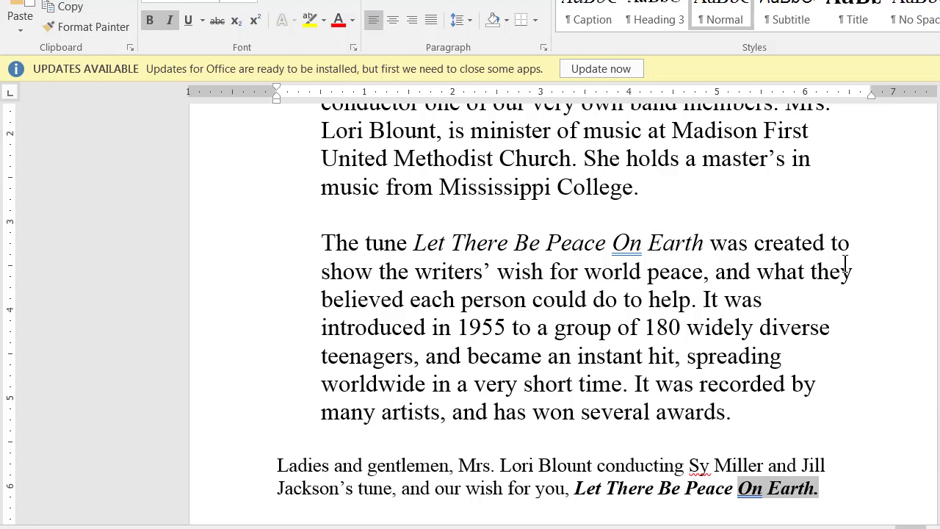
pyautogui.scroll(5, 523, 256)
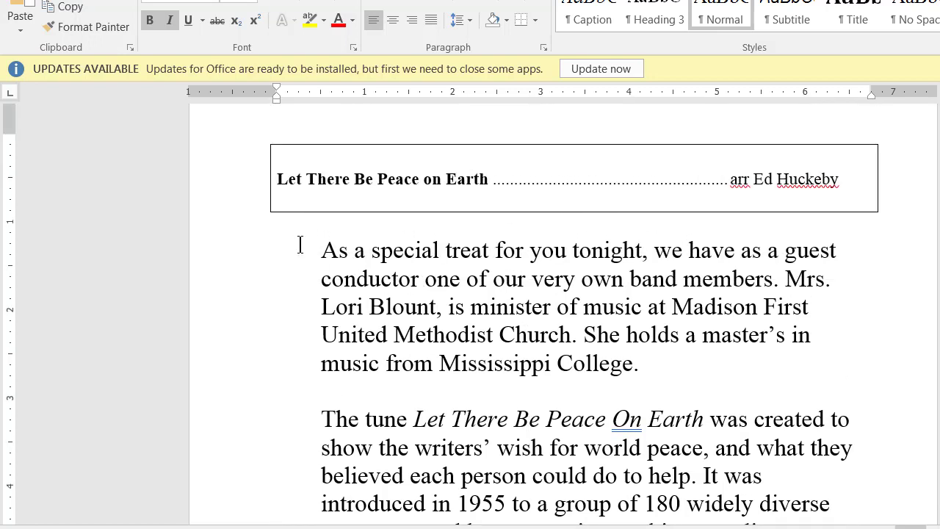
pyautogui.keyDown('shift'); pyautogui.click(300, 244); pyautogui.keyUp('shift')
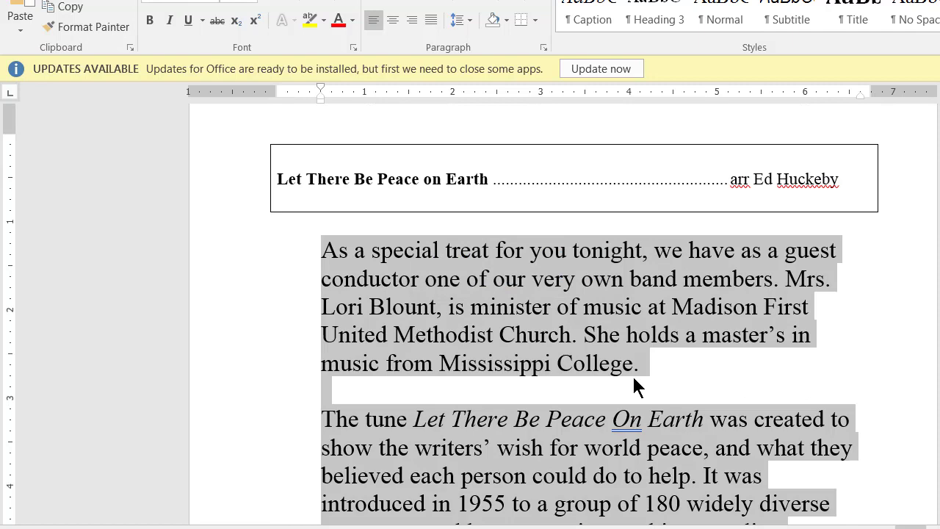
pyautogui.hotkey('ctrl', 'shift', 'n')
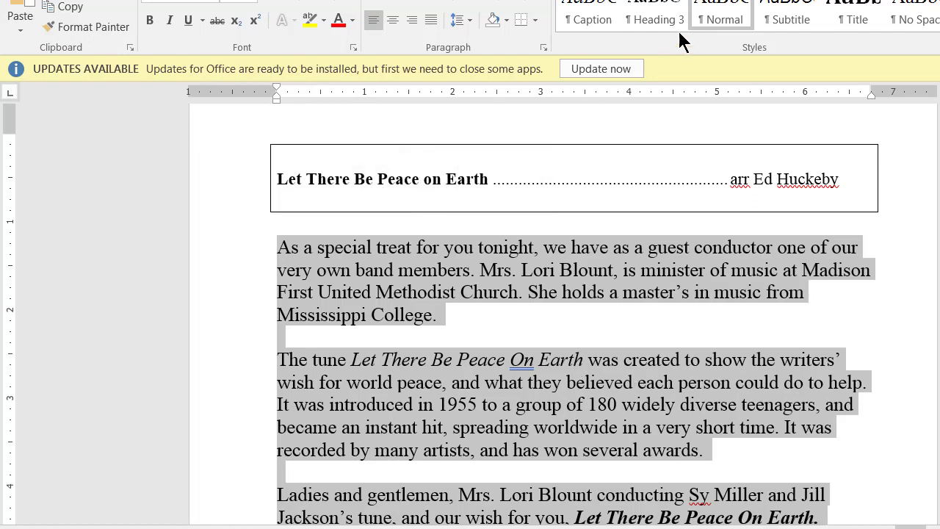
pyautogui.click(402, 305)
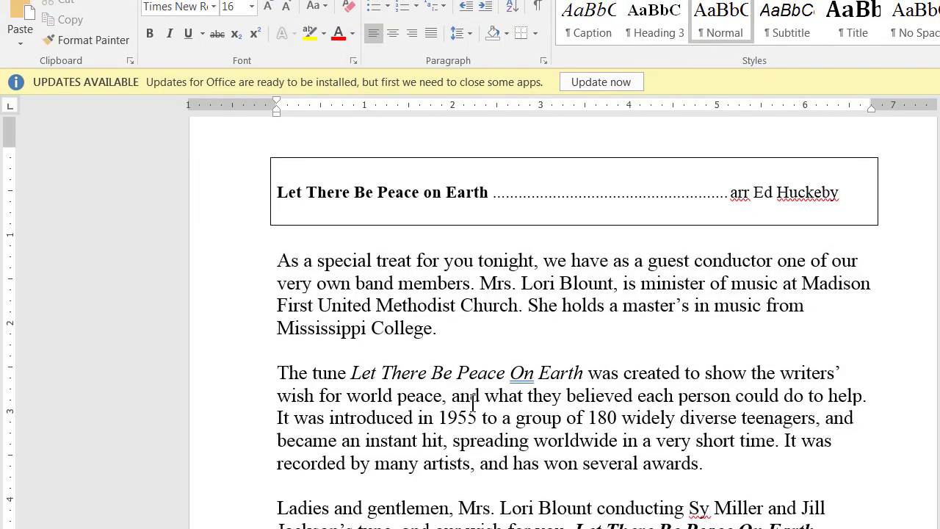
# Scroll past the page 3 footer to the A Home Alone Christmas box and its Dec 20, 2015 placeholder
pyautogui.scroll(-2, 466, 356)
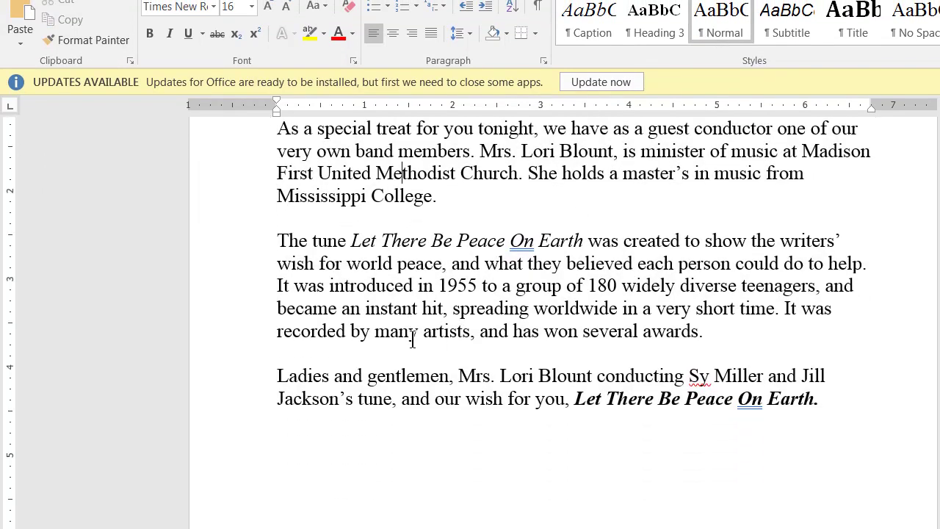
pyautogui.scroll(1, 411, 327)
pyautogui.scroll(1, 412, 327)
pyautogui.scroll(-1, 411, 327)
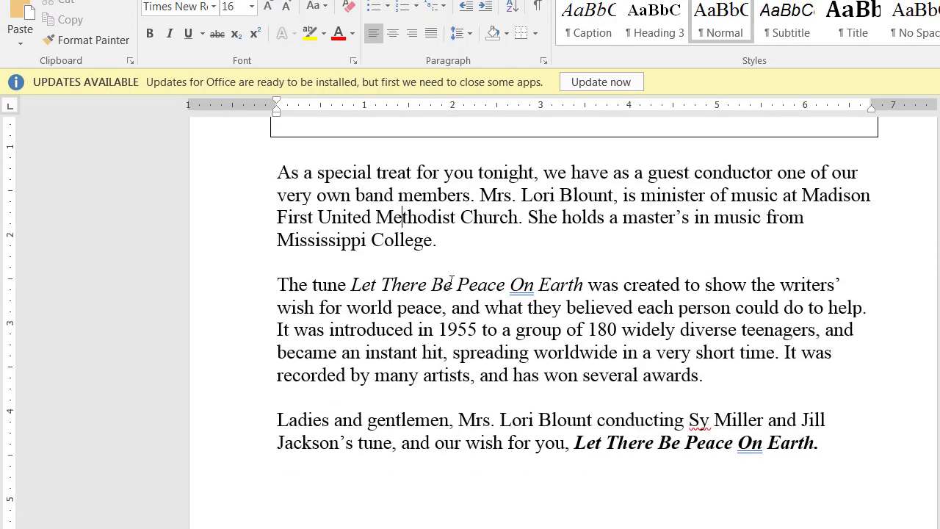
pyautogui.scroll(3, 451, 283)
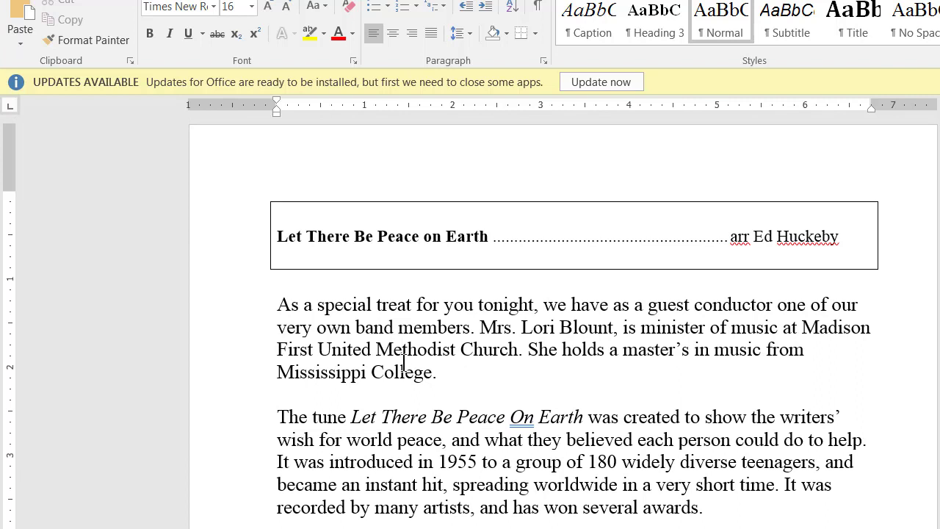
pyautogui.scroll(-10, 404, 362)
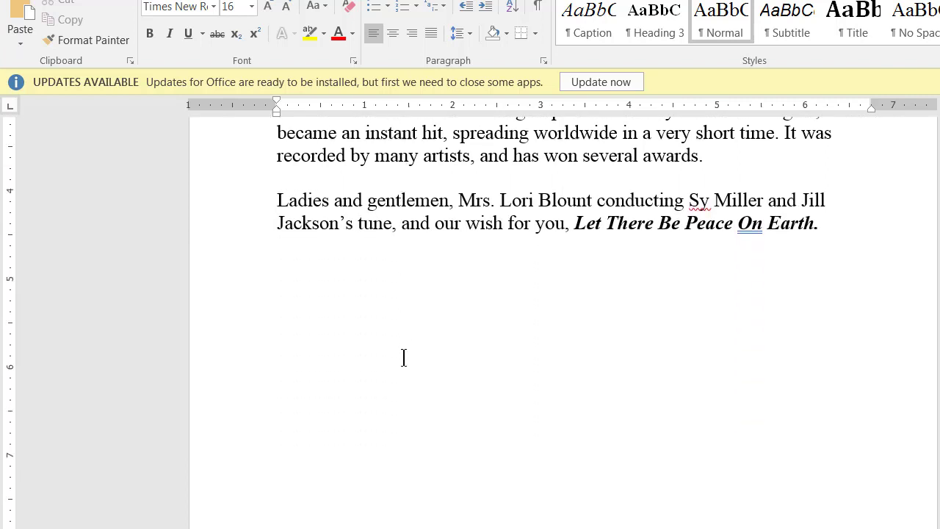
pyautogui.scroll(-6, 403, 354)
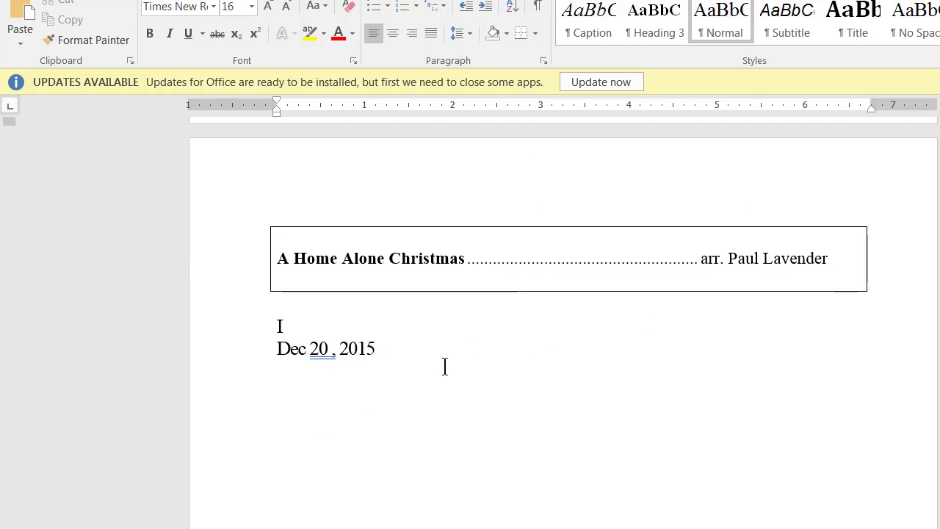
pyautogui.hotkey('alt', 'Tab')
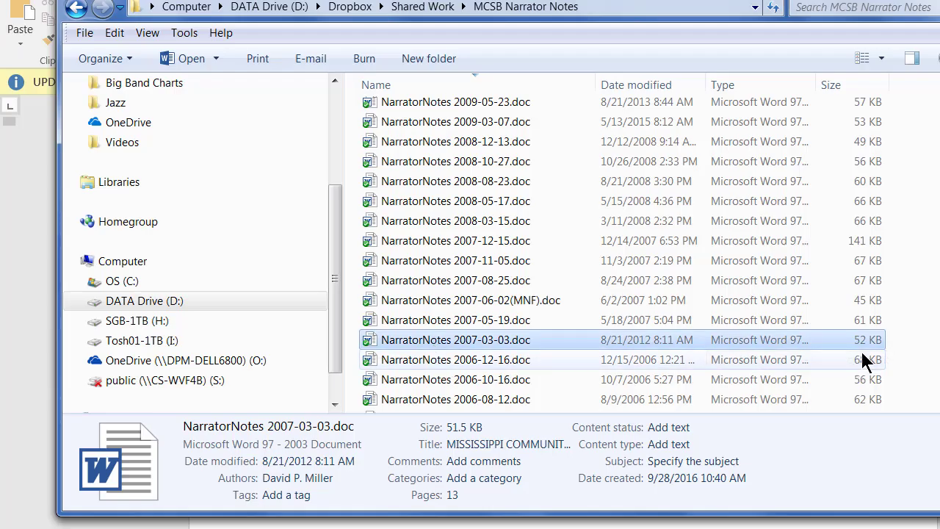
# Open NarratorNotes 2015-12-20.doc from the folder of past narrator notes
pyautogui.scroll(5, 771, 312)
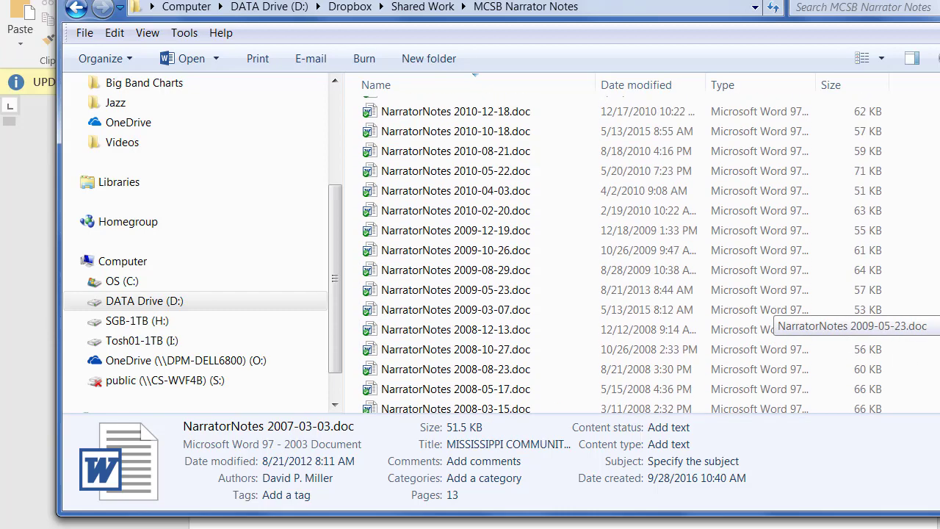
pyautogui.scroll(10, 771, 312)
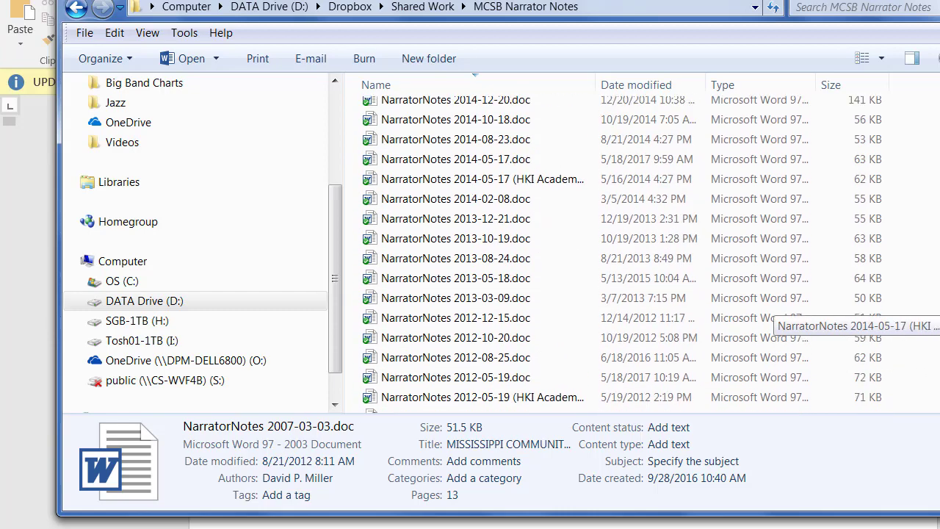
pyautogui.scroll(3, 771, 312)
pyautogui.scroll(-1, 405, 237)
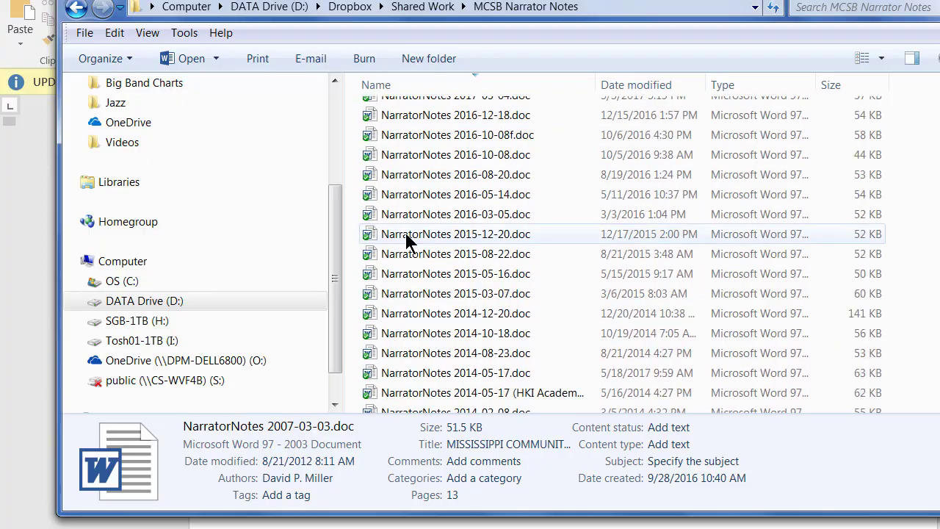
pyautogui.doubleClick(405, 233)
pyautogui.press('alt')
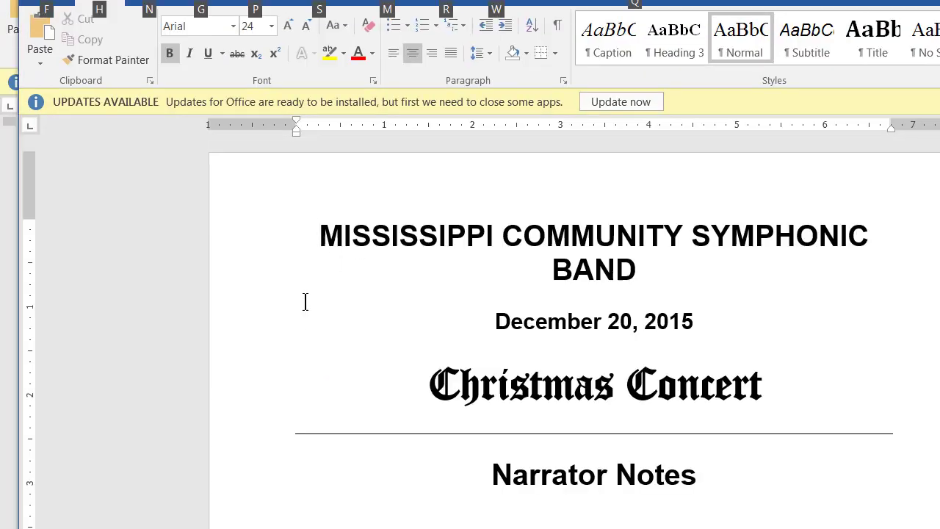
pyautogui.hotkey('alt', 'Tab')
pyautogui.hotkey('alt', 'Tab')
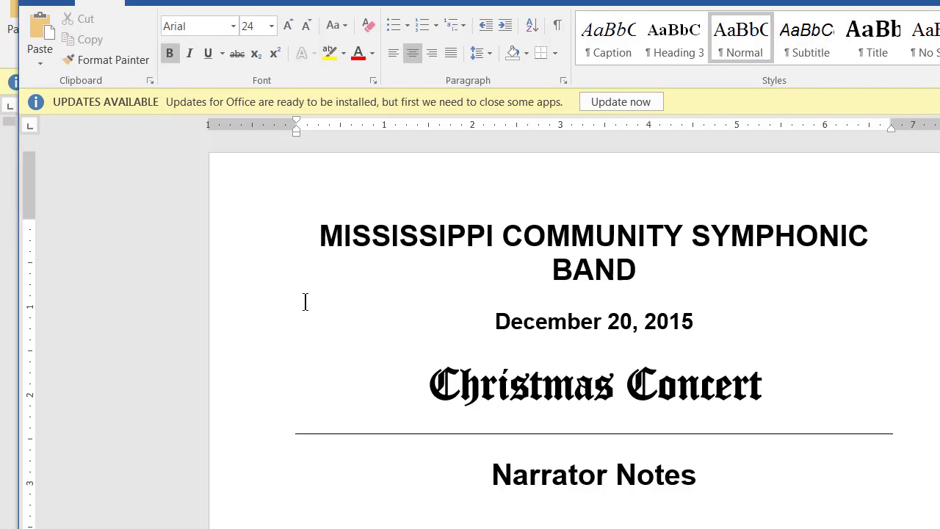
pyautogui.hotkey('alt', 'Tab')
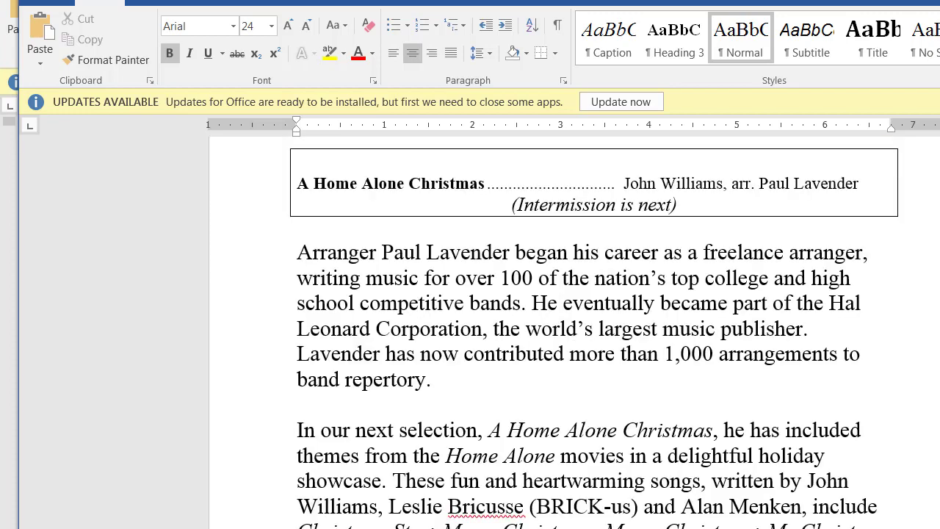
# Copy the A Home Alone Christmas narration from the 2015 notes
pyautogui.doubleClick(340, 255)
pyautogui.scroll(-4, 881, 288)
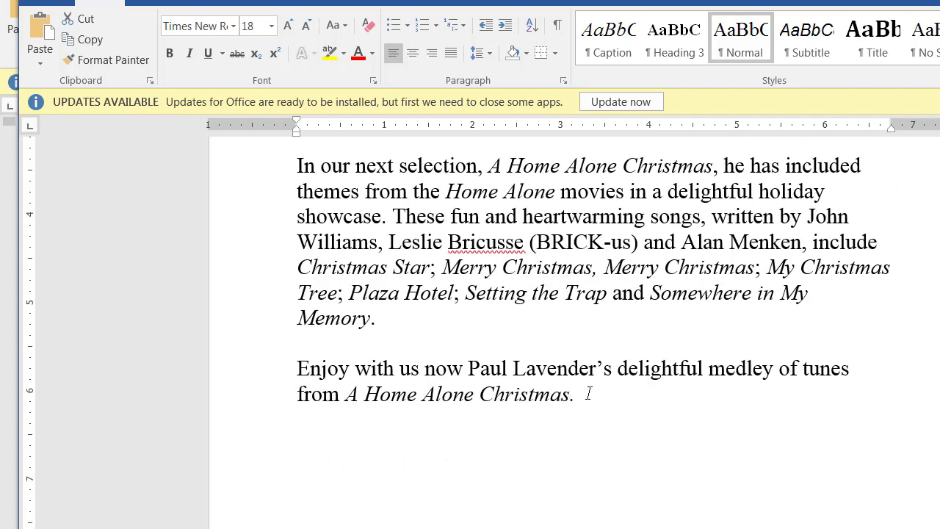
pyautogui.hotkey('ctrl', 'a')
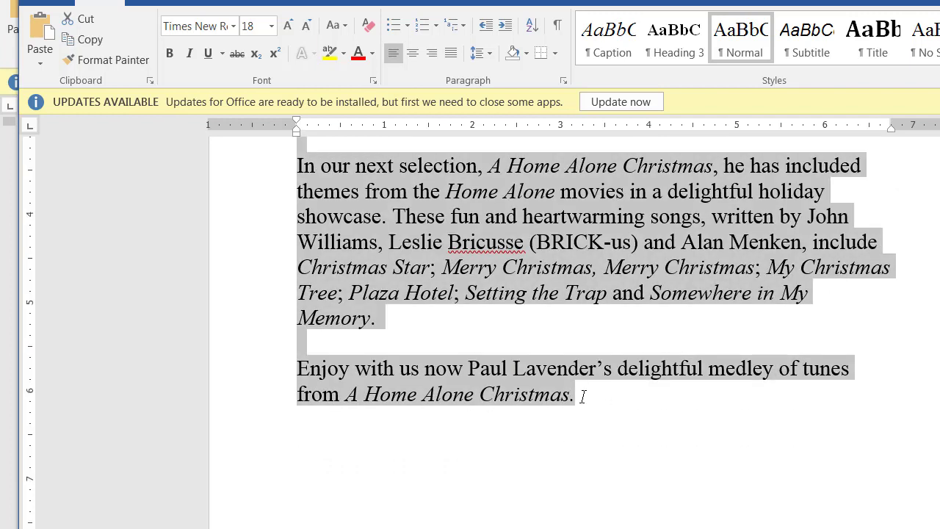
pyautogui.hotkey('ctrl', 'c')
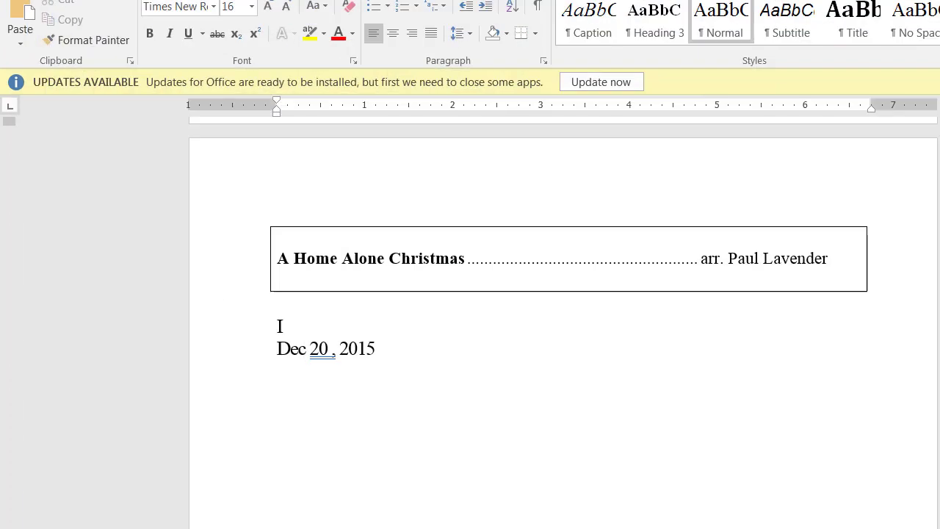
# Replace the 'I' and 'Dec 20, 2015' placeholder lines with the pasted 2015 narration, then save
pyautogui.moveTo(387, 348); pyautogui.dragTo(258, 325)
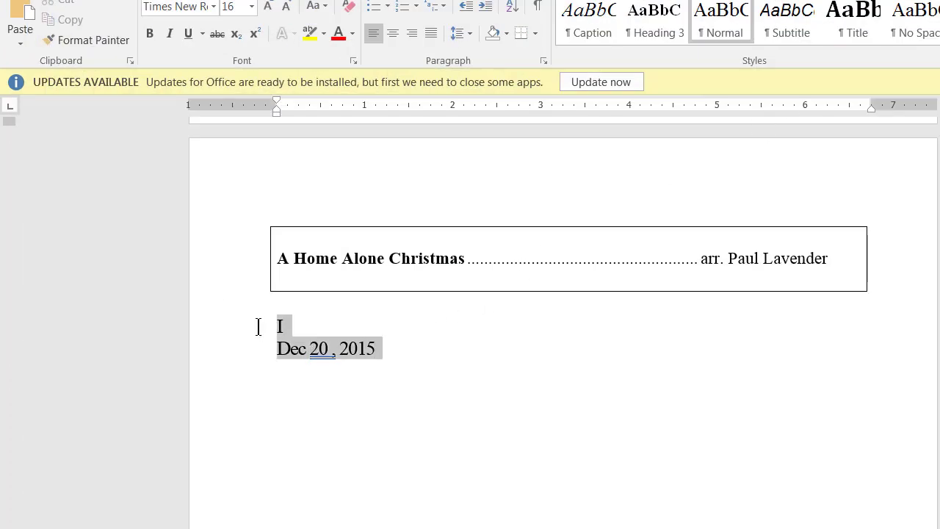
pyautogui.press('Delete')
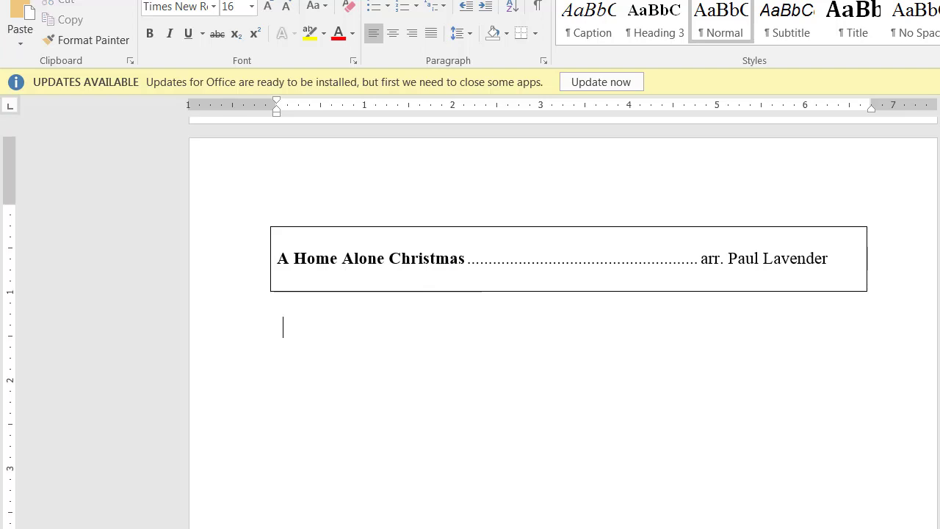
pyautogui.hotkey('ctrl', 'v')
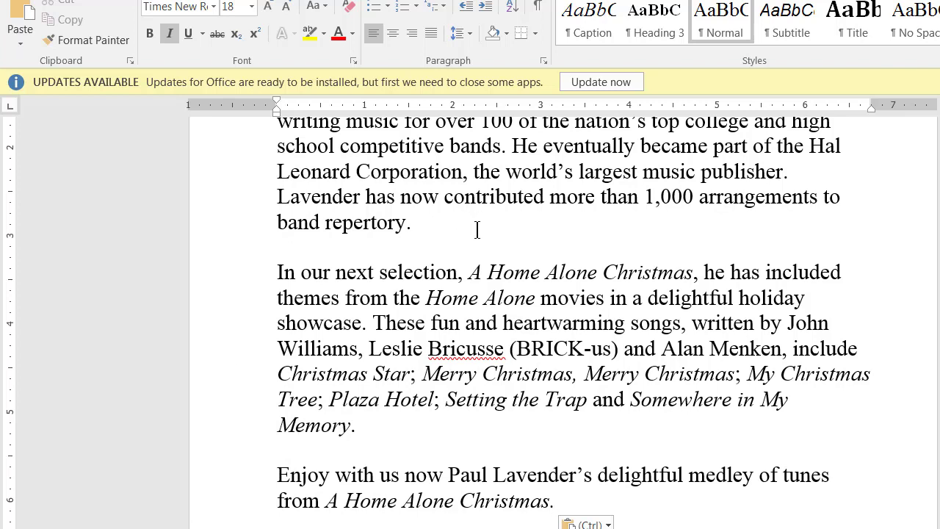
pyautogui.hotkey('ctrl', 's')
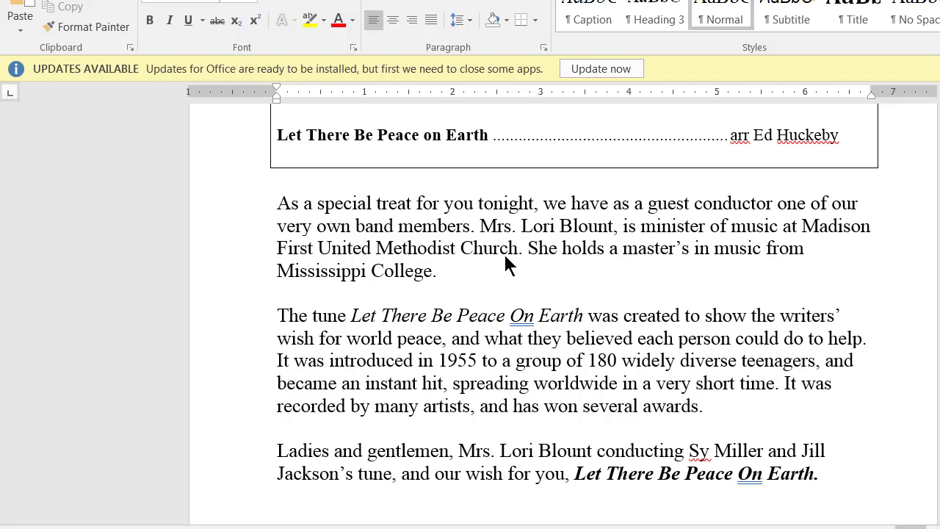
# Delete the guest-conductor paragraph so the Let There Be Peace on Earth narration opens with 'The tune'
pyautogui.scroll(6, 562, 294)
pyautogui.scroll(-10, 564, 297)
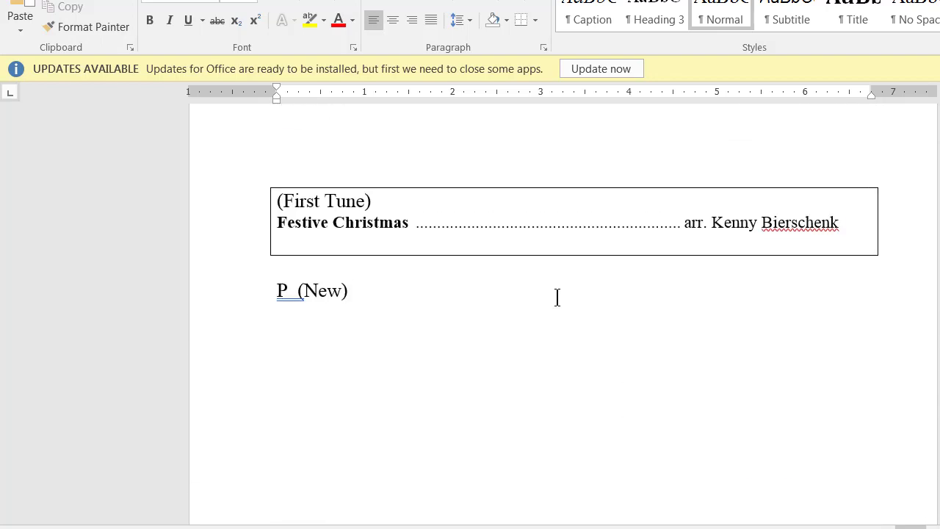
pyautogui.scroll(-10, 555, 301)
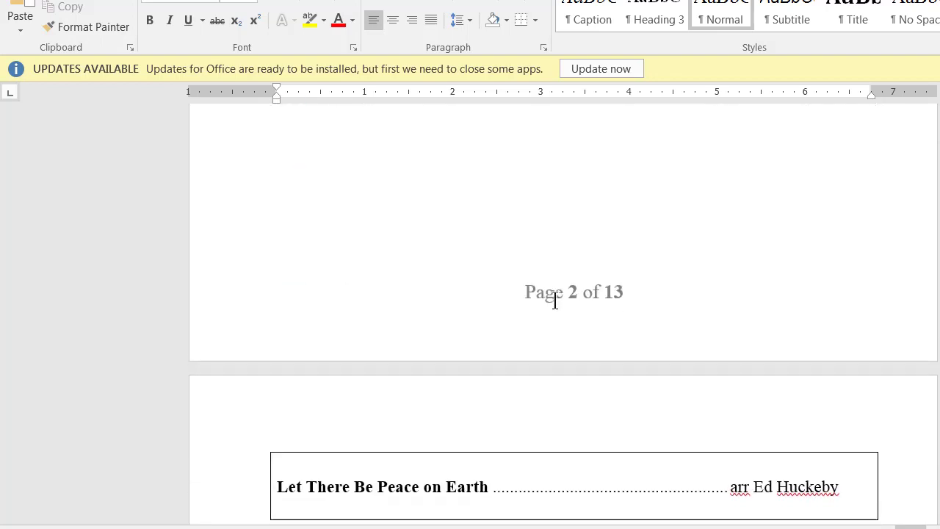
pyautogui.scroll(-1, 543, 292)
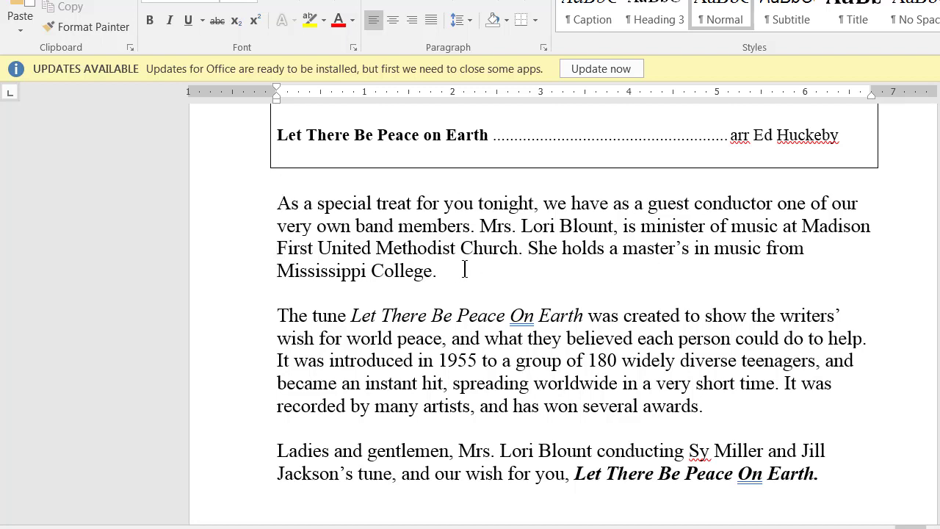
pyautogui.moveTo(277, 204); pyautogui.dragTo(434, 272)
pyautogui.press('Delete')
pyautogui.press('Delete')
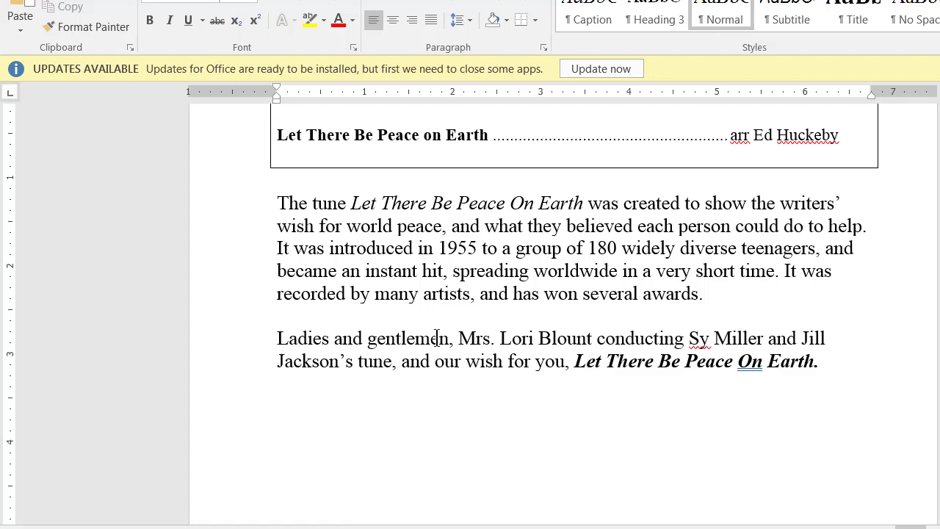
# Replace last year's conductor name in the closing sentence with this year's conductor, a Dr
pyautogui.click(458, 342)
pyautogui.hotkey('ctrl', 'shift', 'Right')
pyautogui.hotkey('ctrl', 'shift', 'Right')
pyautogui.hotkey('ctrl', 'shift', 'Right')
pyautogui.hotkey('shift', 'Left')
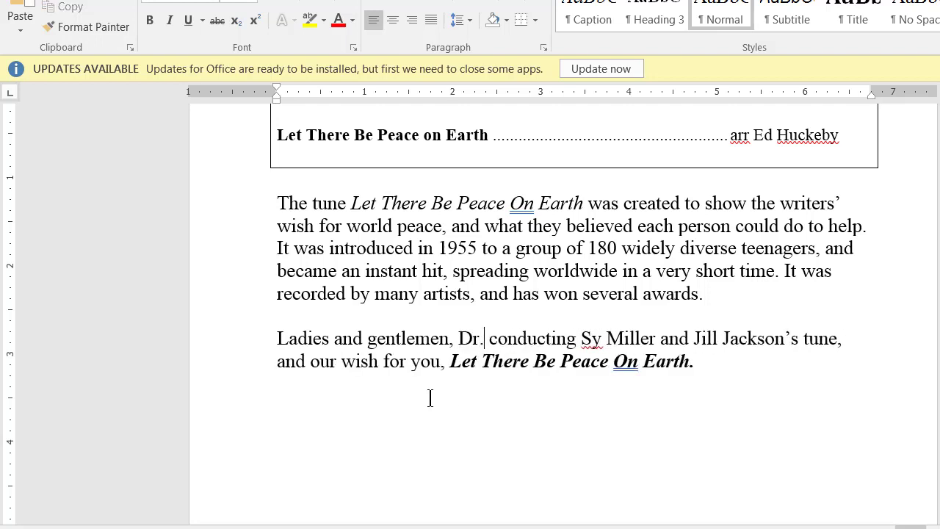
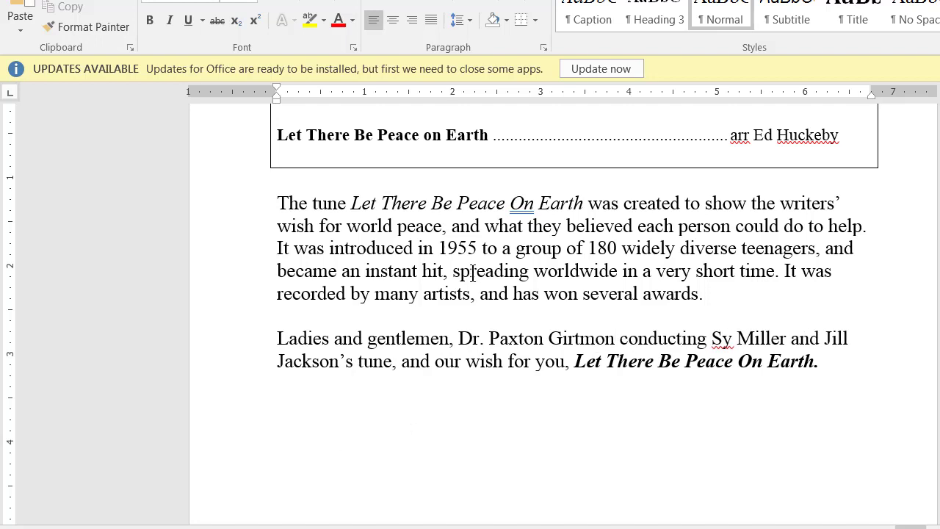
# Scroll through the Home Alone and Mary's Boy Child pages down to the Carol of the Bells narration
pyautogui.scroll(-2, 471, 272)
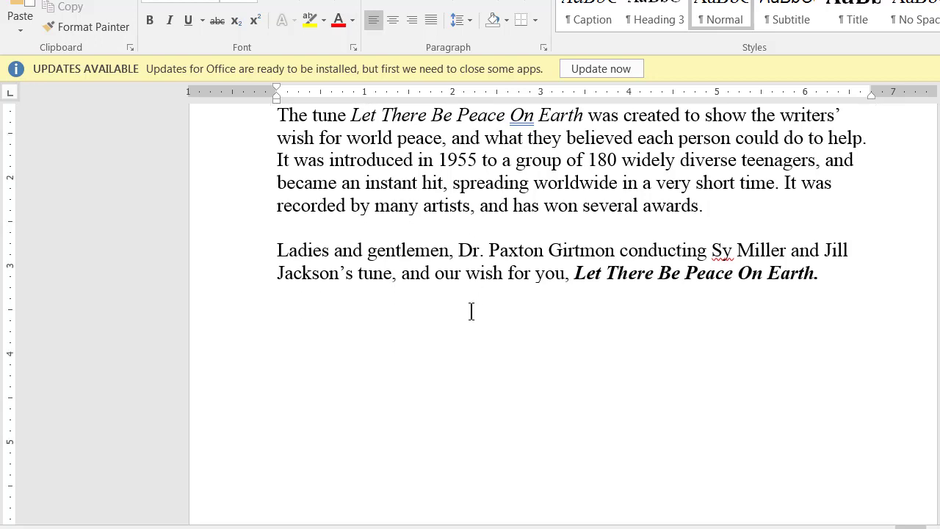
pyautogui.scroll(-10, 477, 301)
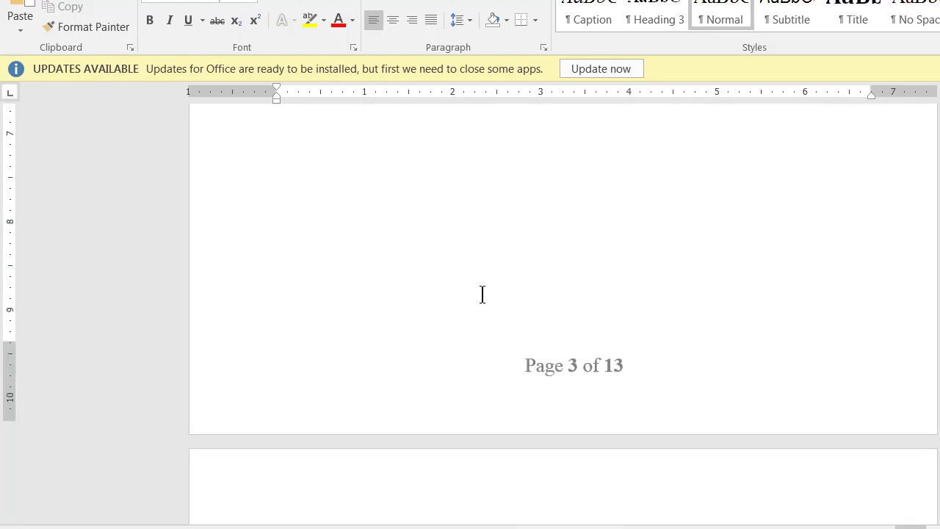
pyautogui.scroll(-10, 481, 294)
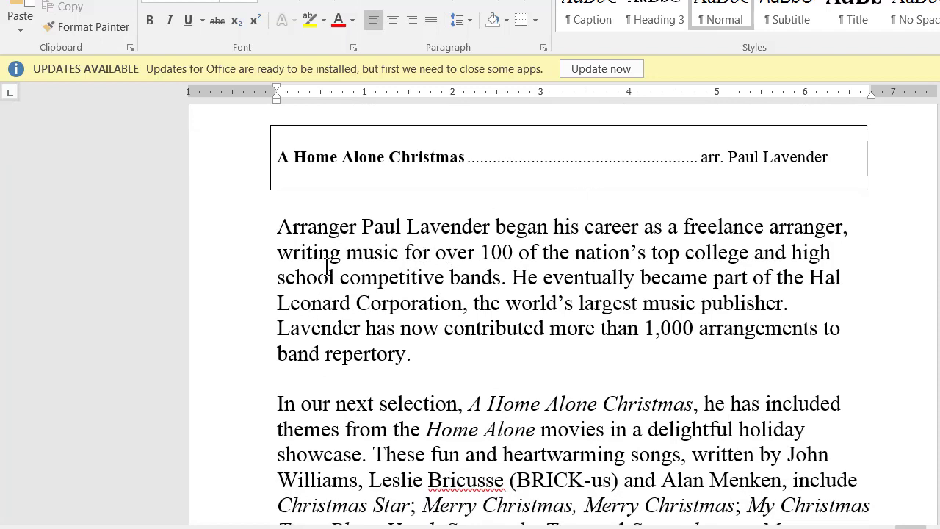
pyautogui.scroll(-3, 536, 353)
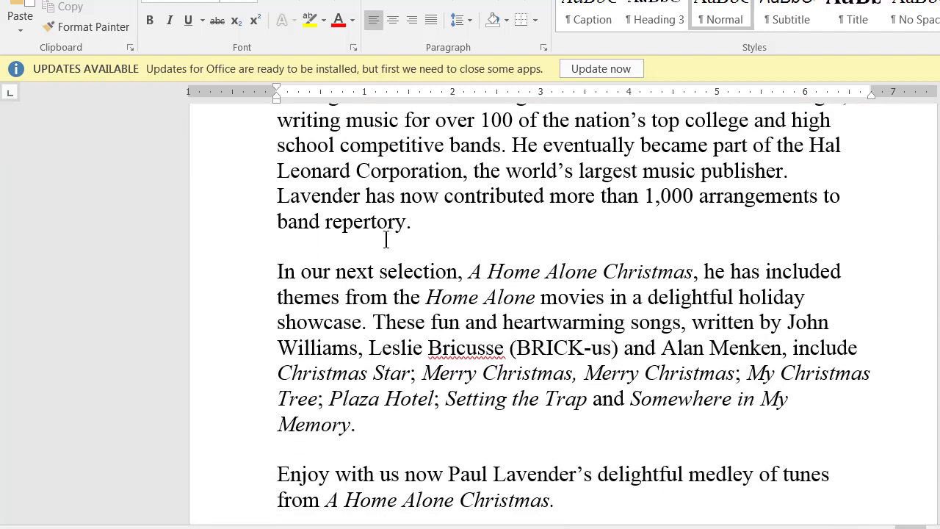
pyautogui.scroll(-3, 361, 326)
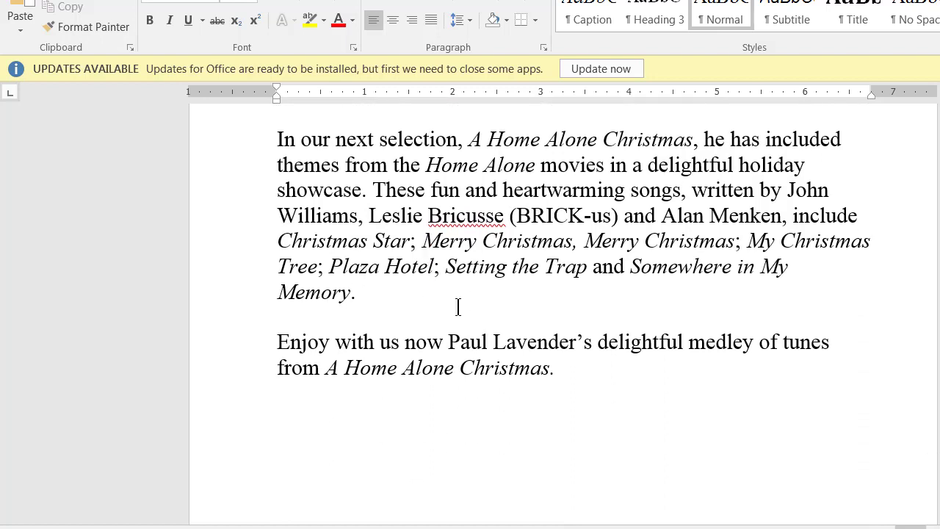
pyautogui.scroll(2, 331, 308)
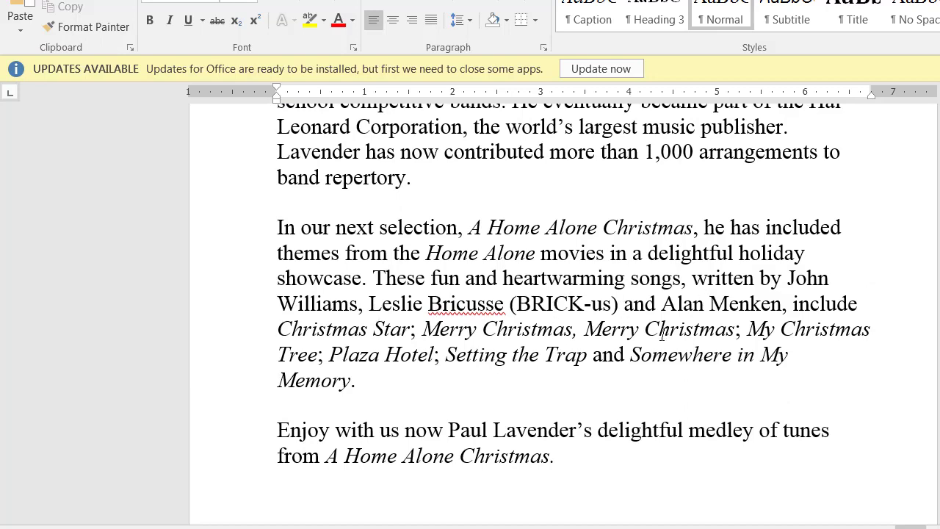
pyautogui.scroll(-3, 635, 329)
pyautogui.scroll(-10, 619, 323)
pyautogui.scroll(-12, 558, 382)
pyautogui.scroll(-3, 502, 345)
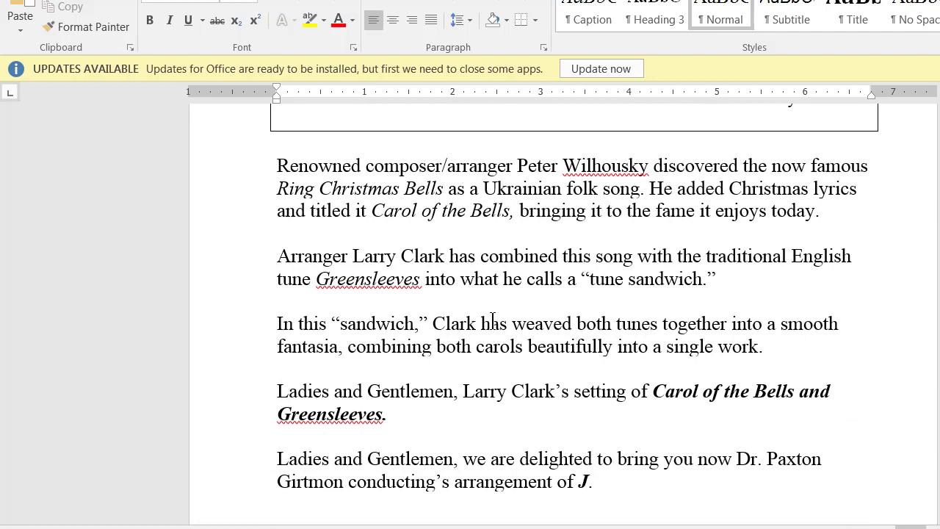
pyautogui.scroll(4, 490, 317)
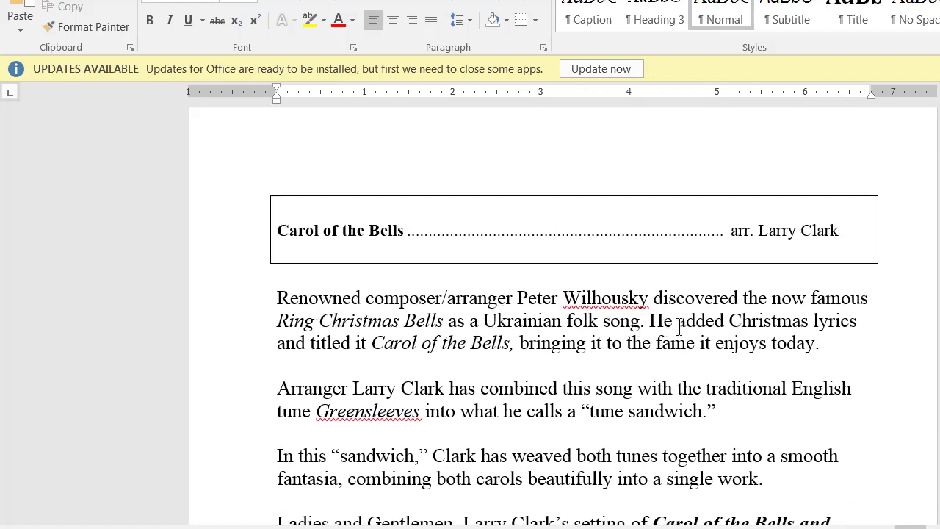
pyautogui.scroll(-4, 512, 368)
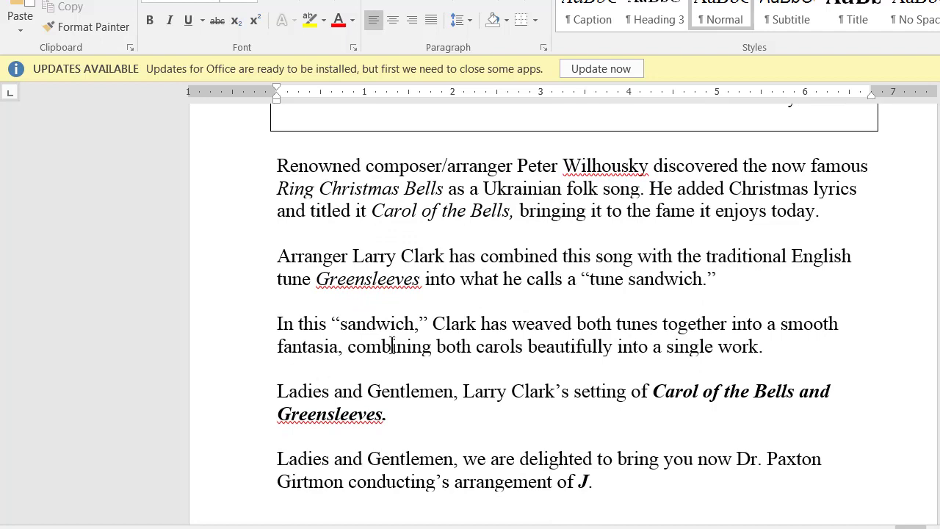
pyautogui.scroll(-1, 504, 359)
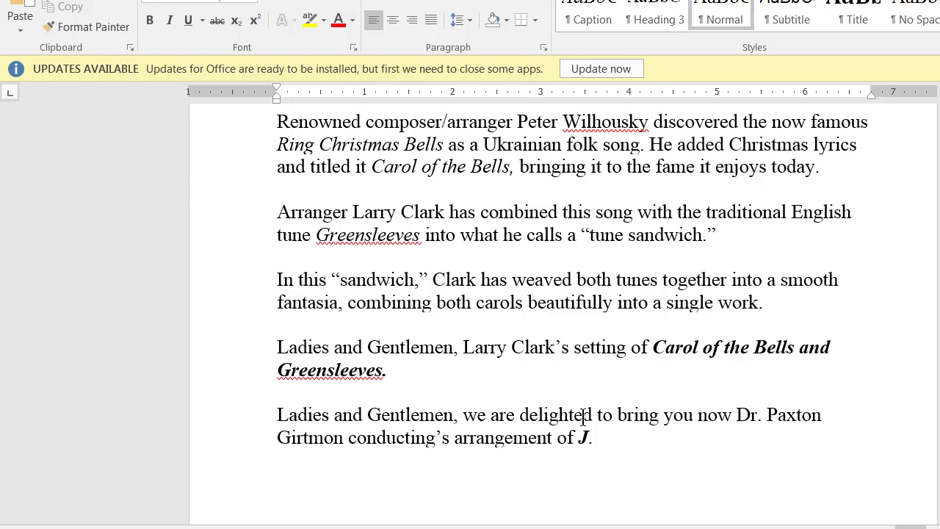
pyautogui.scroll(10, 587, 424)
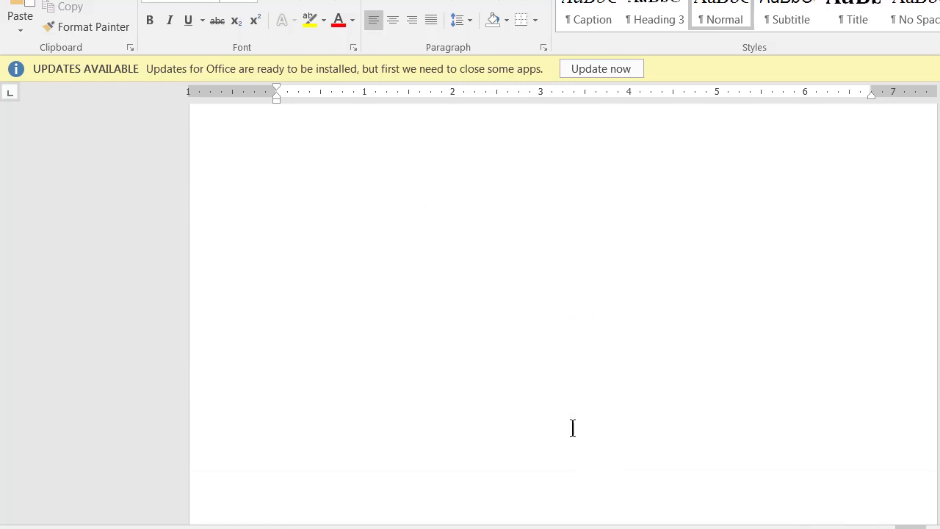
pyautogui.scroll(6, 573, 429)
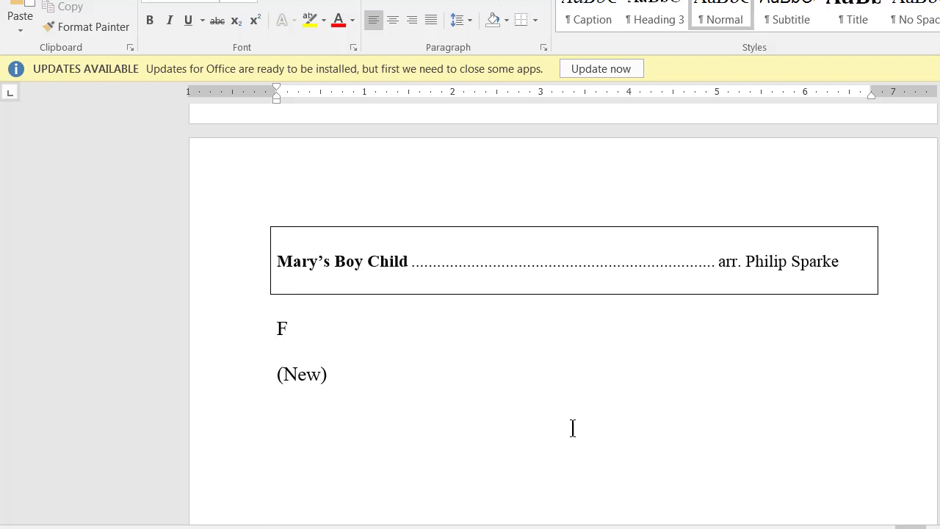
pyautogui.scroll(-10, 573, 428)
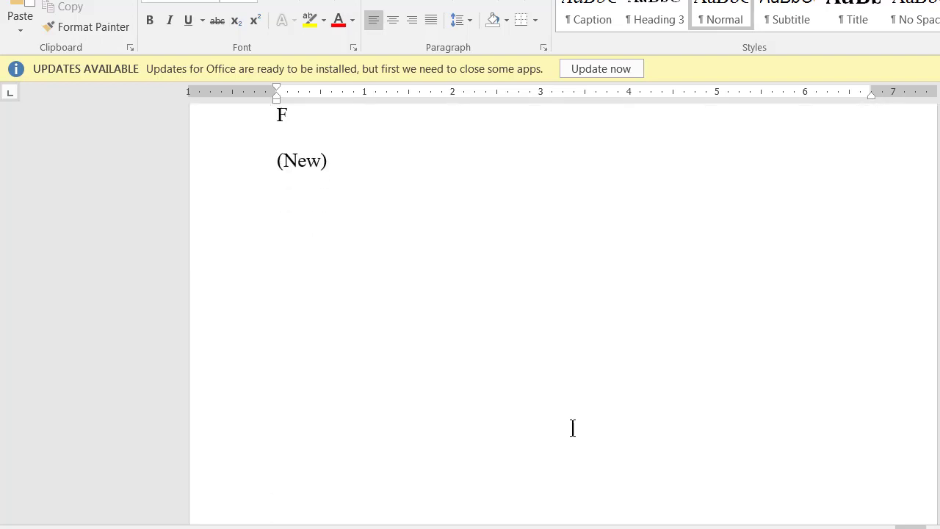
pyautogui.scroll(-4, 572, 426)
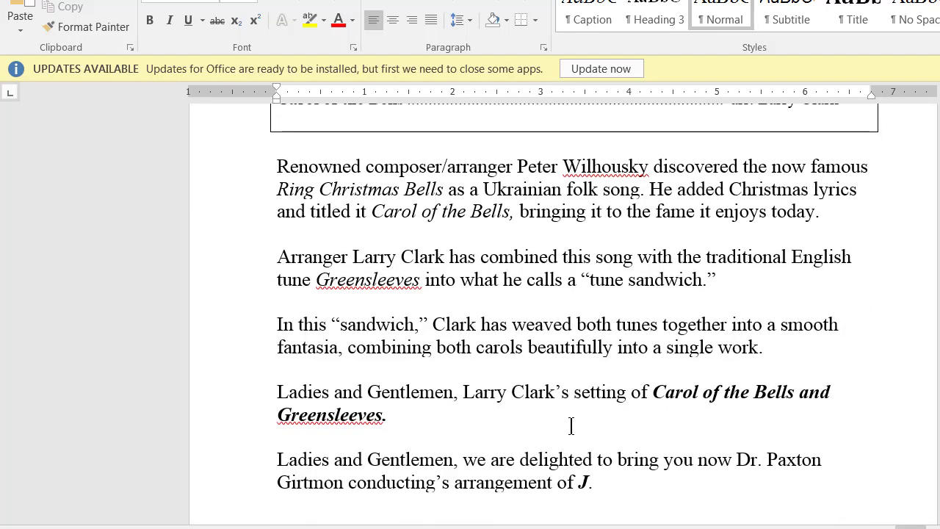
pyautogui.scroll(2, 550, 379)
pyautogui.scroll(-1, 550, 380)
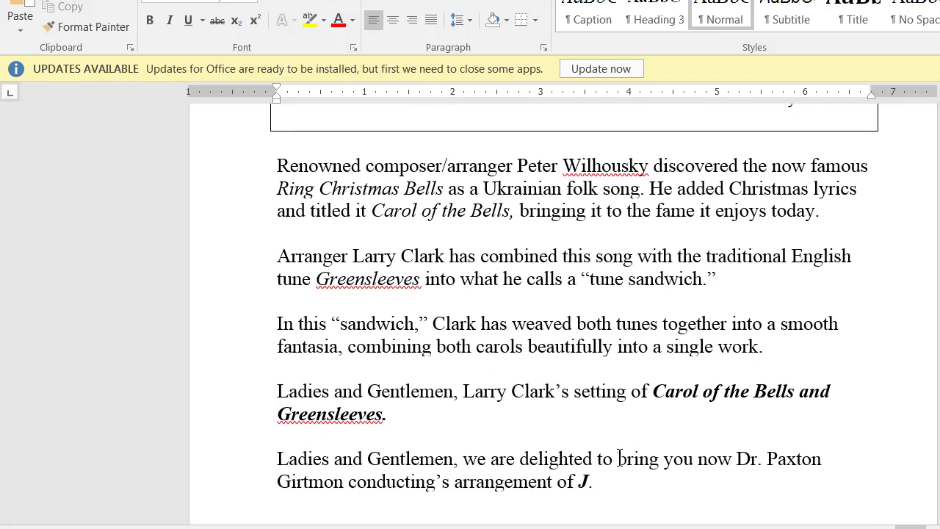
# Change 'bring you now' to 'welcome back' in the closing introduction
pyautogui.click(619, 458)
pyautogui.hotkey('ctrl', 'shift', 'Right')
pyautogui.hotkey('ctrl', 'shift', 'Right')
pyautogui.hotkey('ctrl', 'shift', 'Right')
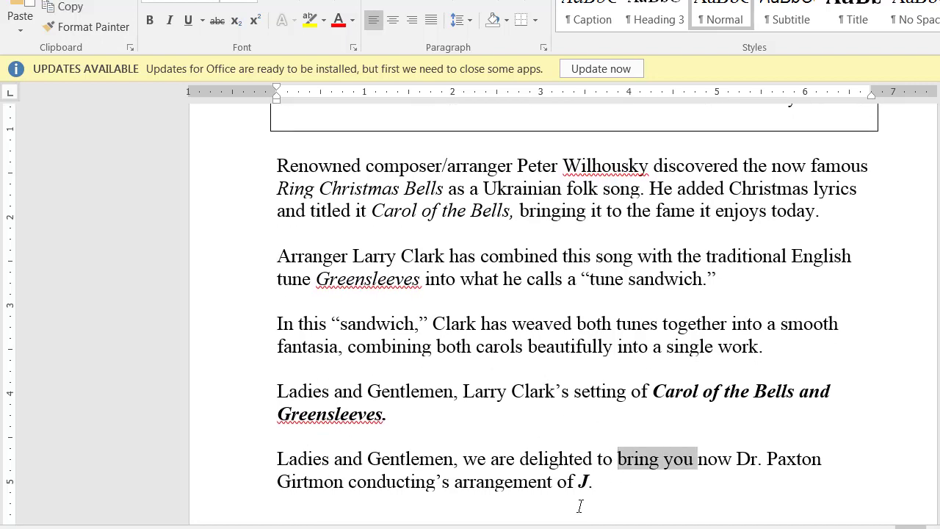
pyautogui.hotkey('shift', 'Left')
pyautogui.write('welcome back')
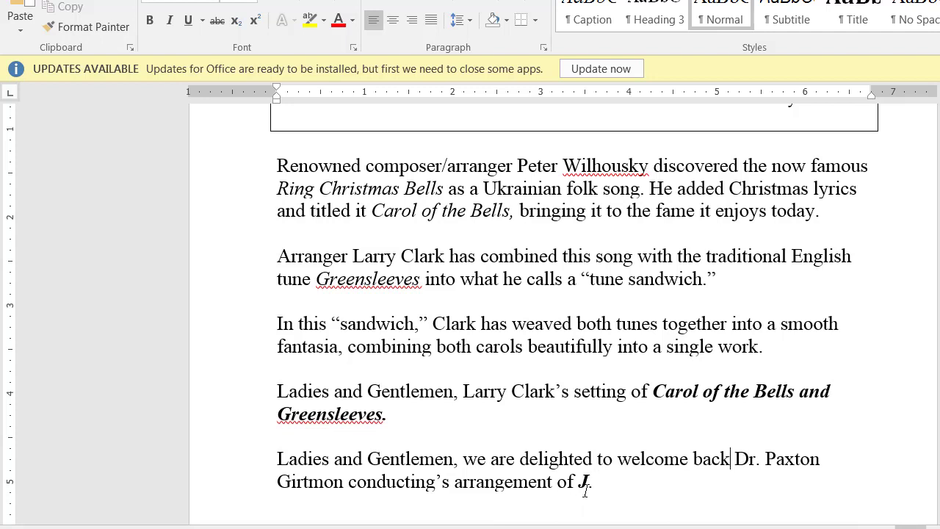
# Delete the outdated 'arrangement of J.' credit after 'conducting'
pyautogui.hotkey('ctrl', 'shift', 'Left')
pyautogui.hotkey('ctrl', 'shift', 'Left')
pyautogui.hotkey('ctrl', 'shift', 'Left')
pyautogui.hotkey('ctrl', 'shift', 'Left')
pyautogui.hotkey('ctrl', 'shift', 'Left')
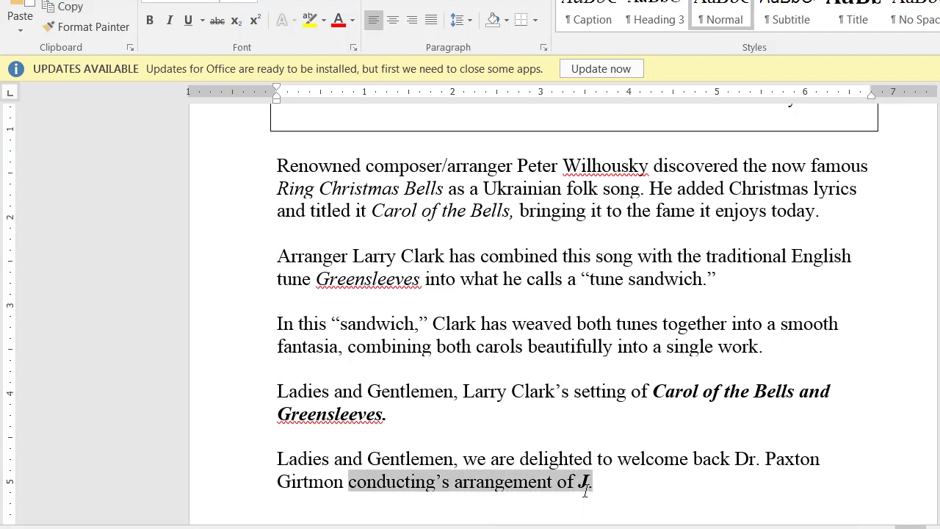
pyautogui.hotkey('ctrl', 'shift', 'Right')
pyautogui.hotkey('shift', 'Left')
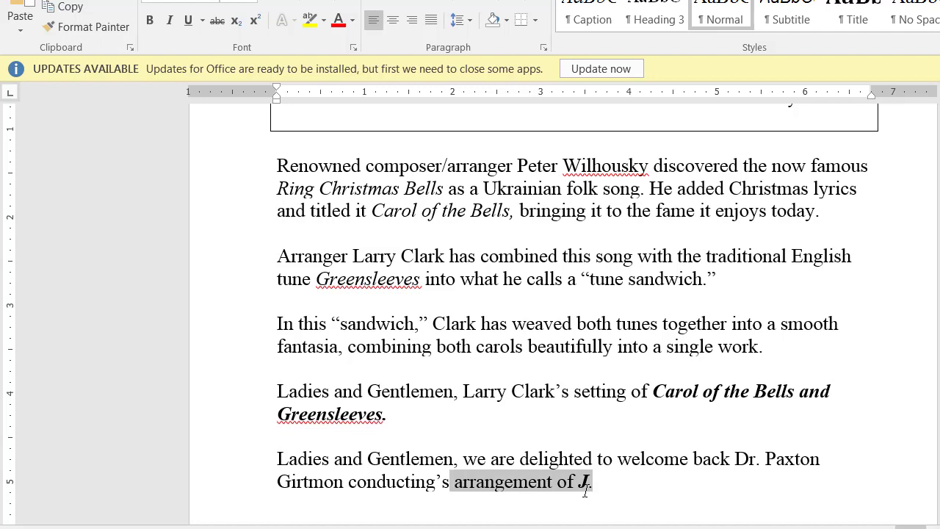
pyautogui.hotkey('shift', 'Left')
pyautogui.hotkey('shift', 'Left')
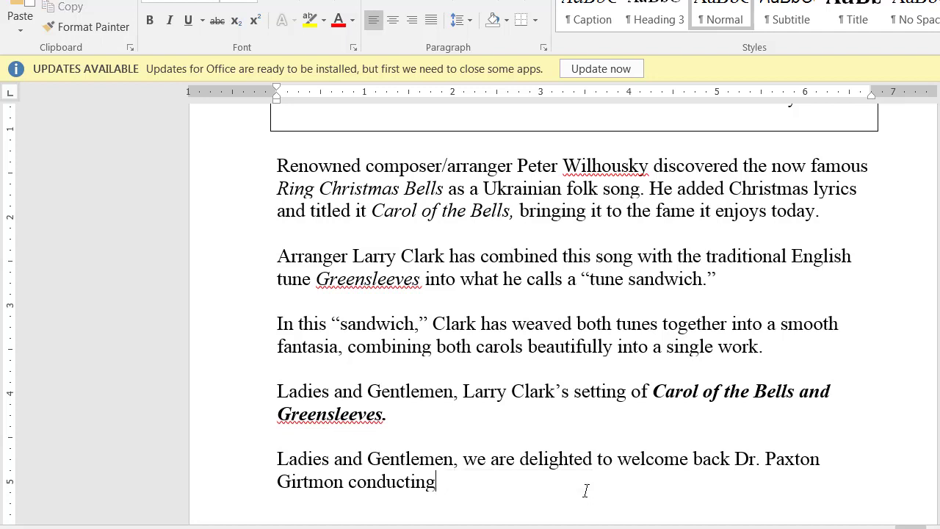
# Move the arranger's setting of Carol of the Bells and Greensleeves to follow 'conducting'
pyautogui.press('Up')
pyautogui.press('Up')
pyautogui.press('Up')
pyautogui.hotkey('ctrl', 'shift', 'Down')
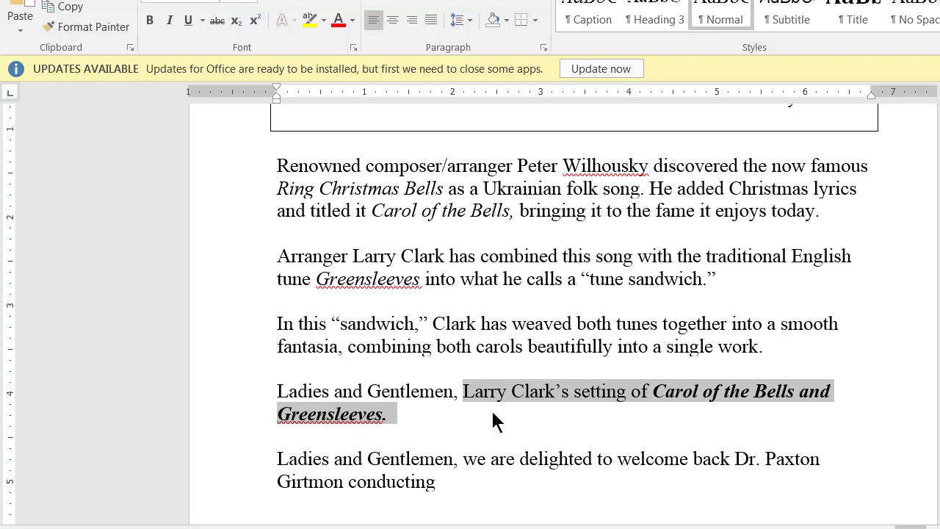
pyautogui.hotkey('shift', 'End')
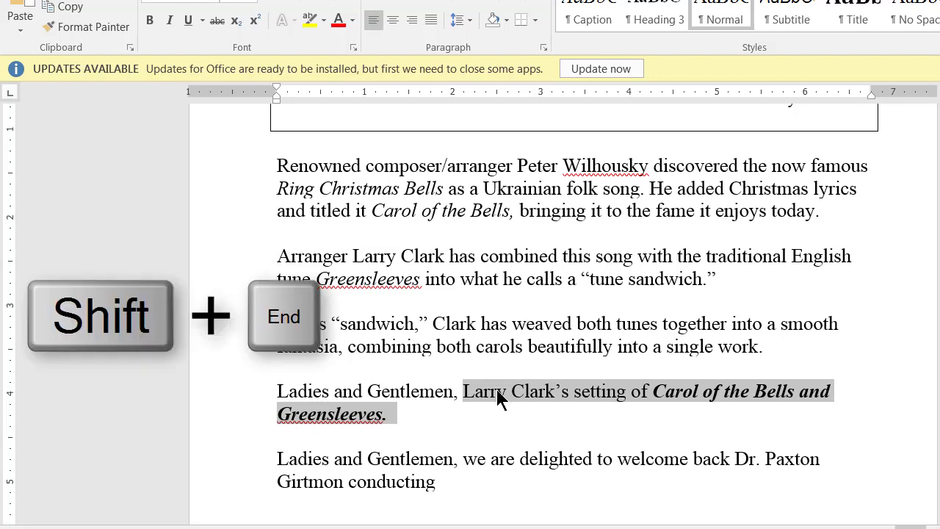
pyautogui.click(444, 389)
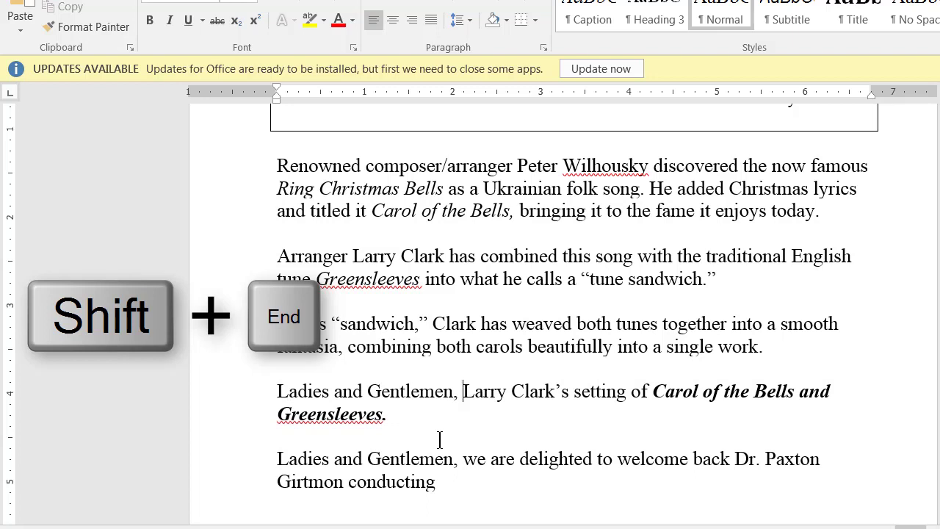
pyautogui.hotkey('shift', 'End')
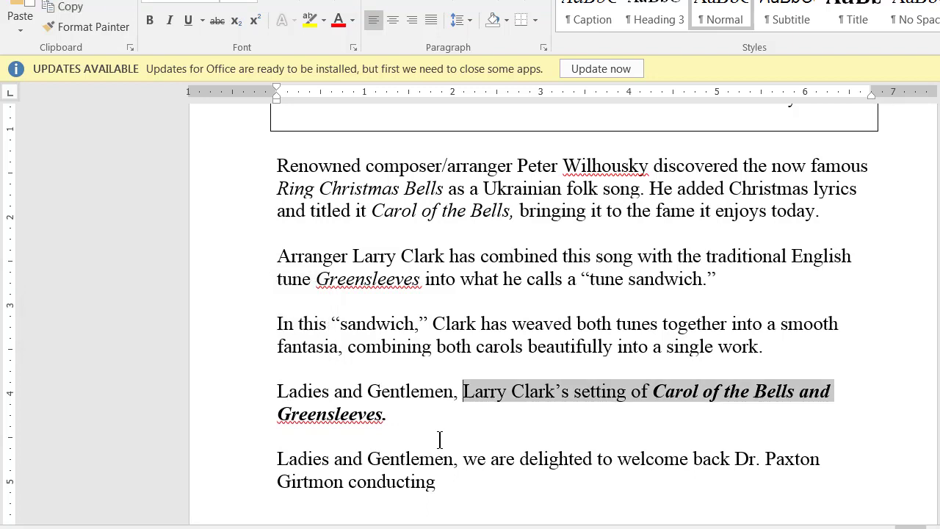
pyautogui.hotkey('shift', 'Right')
pyautogui.hotkey('shift', 'End')
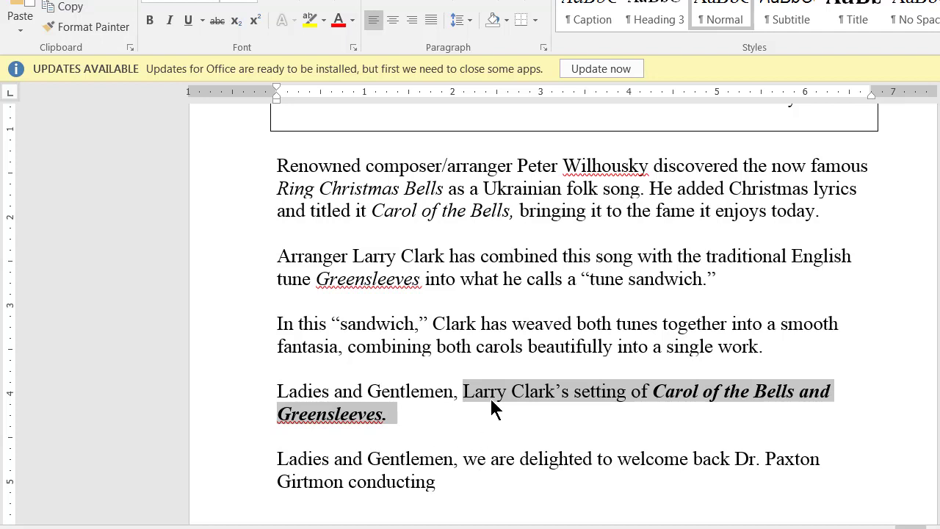
pyautogui.moveTo(494, 395); pyautogui.dragTo(485, 489)
pyautogui.click(370, 437)
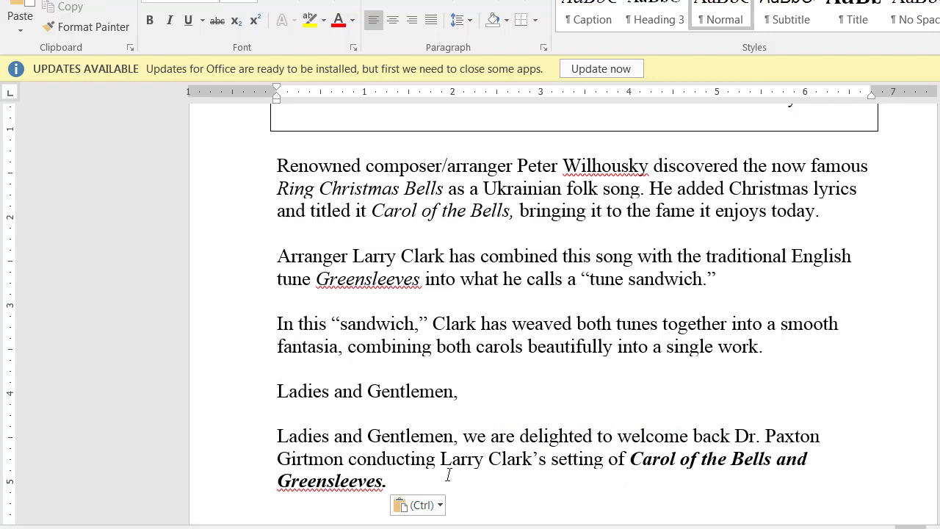
# Delete the leftover 'Ladies and Gentlemen,' line and its blank line
pyautogui.click(251, 405)
pyautogui.hotkey('shift', 'Down')
pyautogui.hotkey('shift', 'Down')
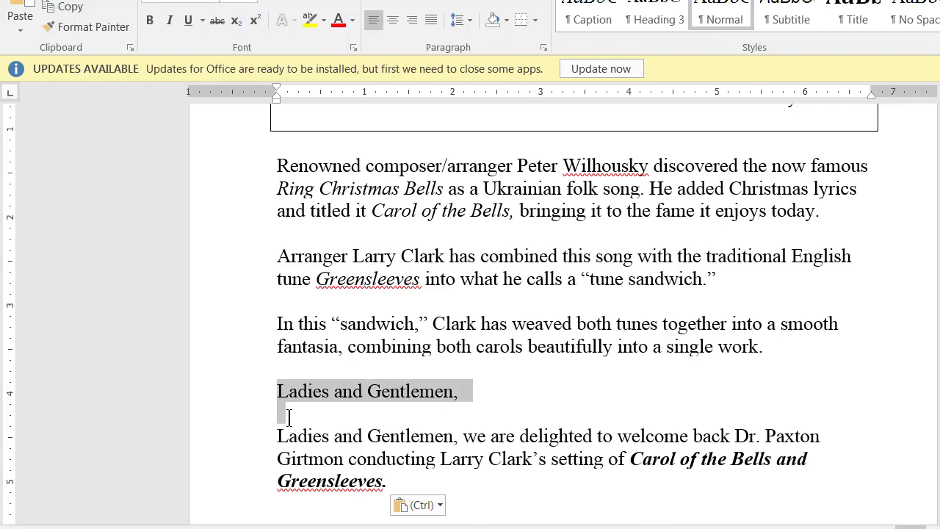
pyautogui.hotkey('shift', 'Up')
pyautogui.hotkey('shift', 'Up')
pyautogui.hotkey('shift', 'Down')
pyautogui.hotkey('shift', 'Down')
pyautogui.press('Delete')
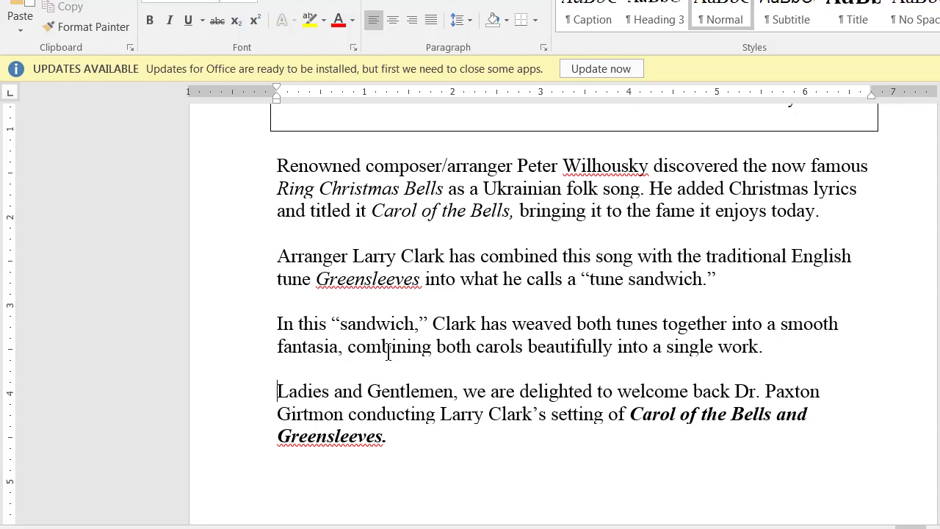
# Remove the empty paragraph below the Sleigh Ride box
pyautogui.scroll(-3, 412, 331)
pyautogui.scroll(-8, 415, 316)
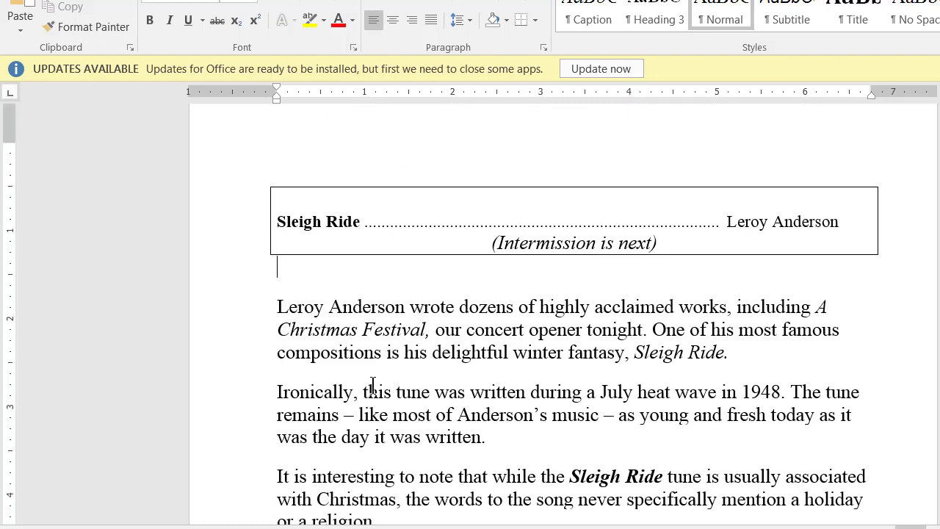
pyautogui.press('Delete')
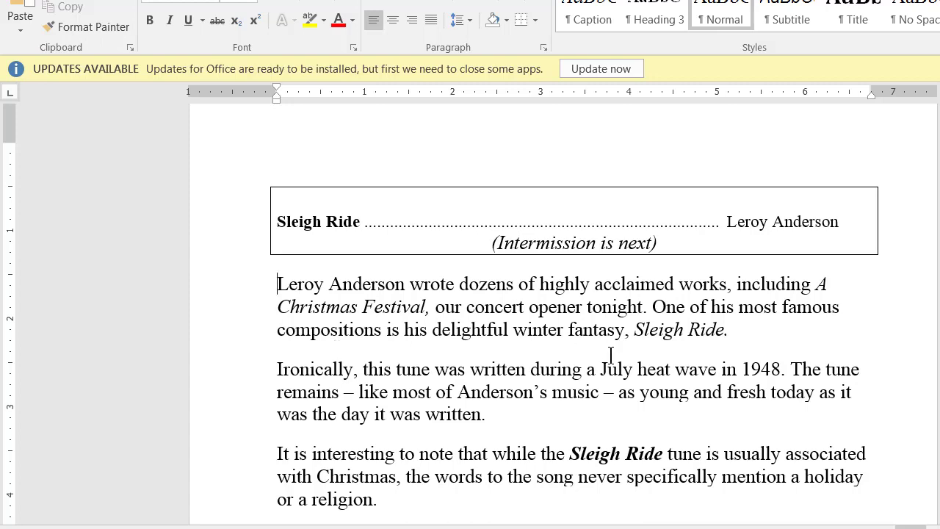
# Replace the guest-conductor welcome with 'enjoy' so the line invites the audience to enjoy Sleigh Ride
pyautogui.scroll(-3, 574, 426)
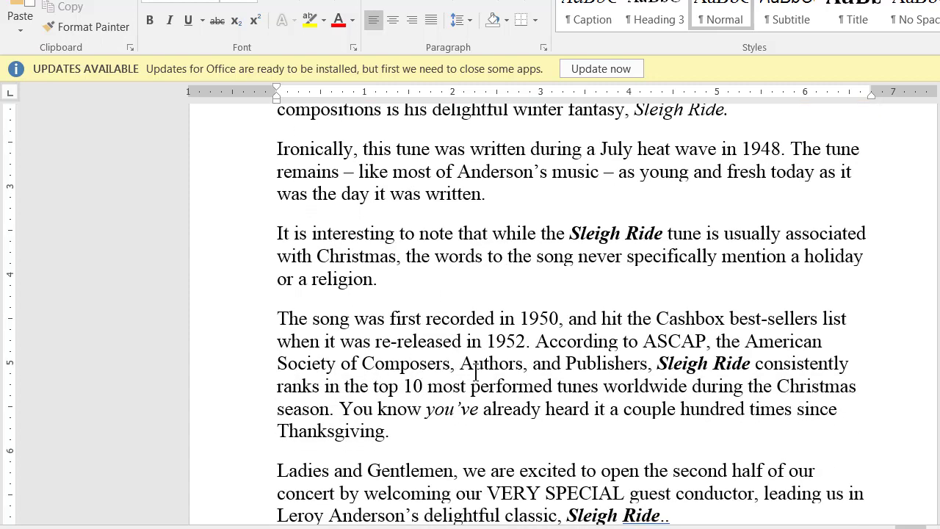
pyautogui.scroll(-2, 509, 422)
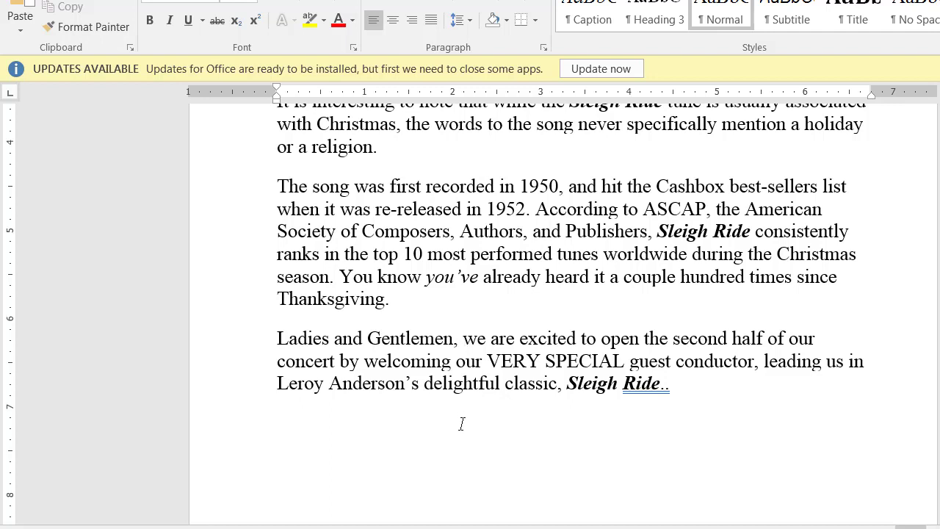
pyautogui.hotkey('shift', 'Down')
pyautogui.hotkey('shift', 'End')
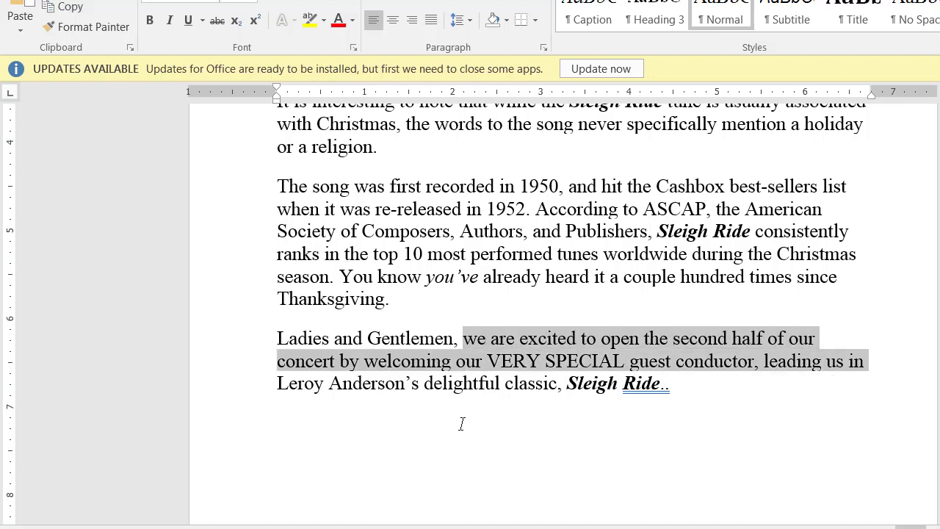
pyautogui.write('enjoy Leroy Anderson’s delightful classic, Sleigh')
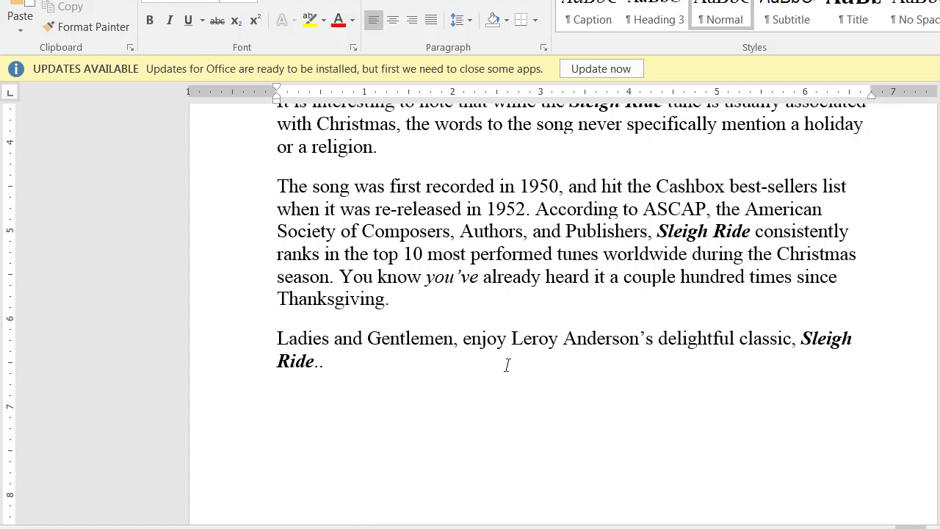
# Remove 'and the Boychoir' from the sing-along narration and the extra space before 'then'
pyautogui.scroll(-15, 498, 356)
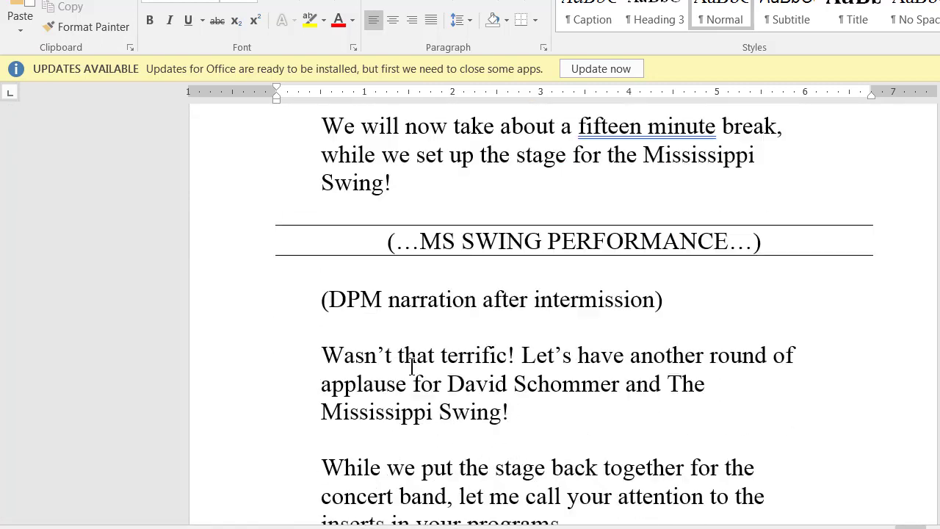
pyautogui.scroll(-10, 411, 367)
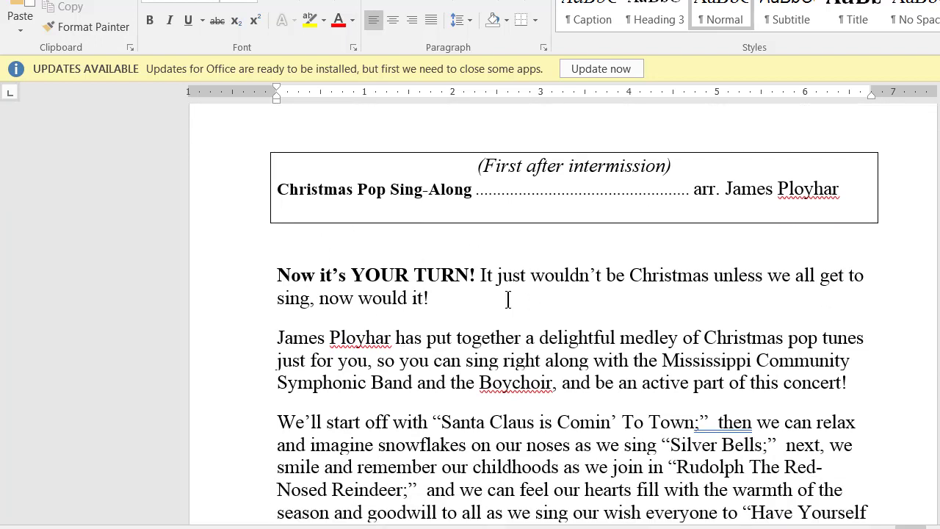
pyautogui.scroll(-1, 459, 322)
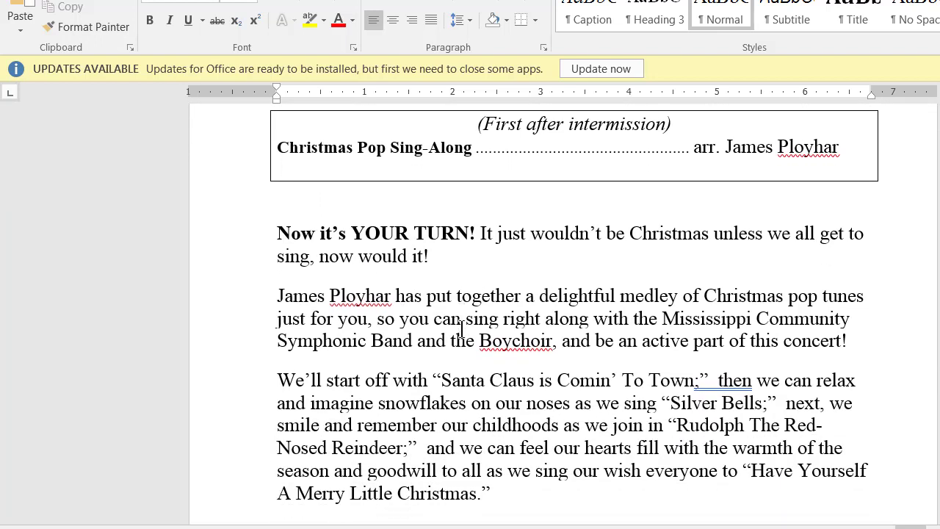
pyautogui.scroll(-1, 443, 326)
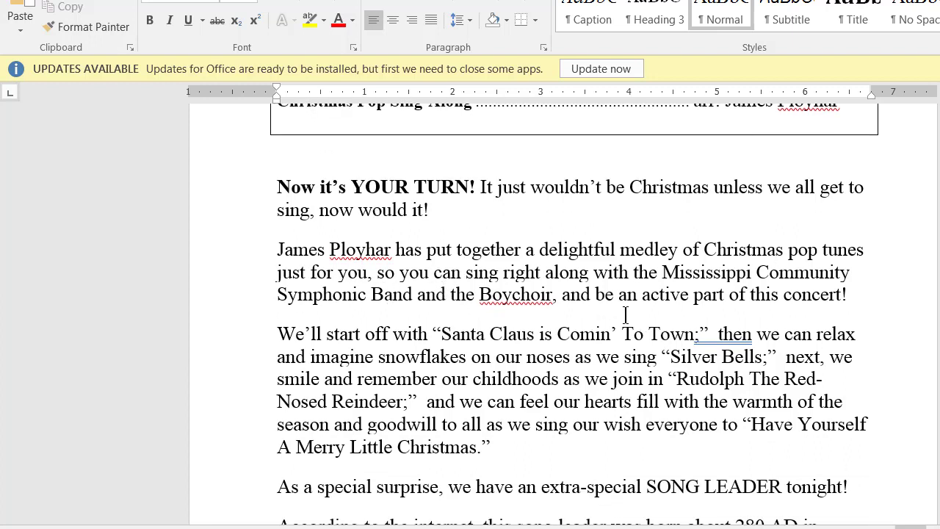
pyautogui.click(562, 296)
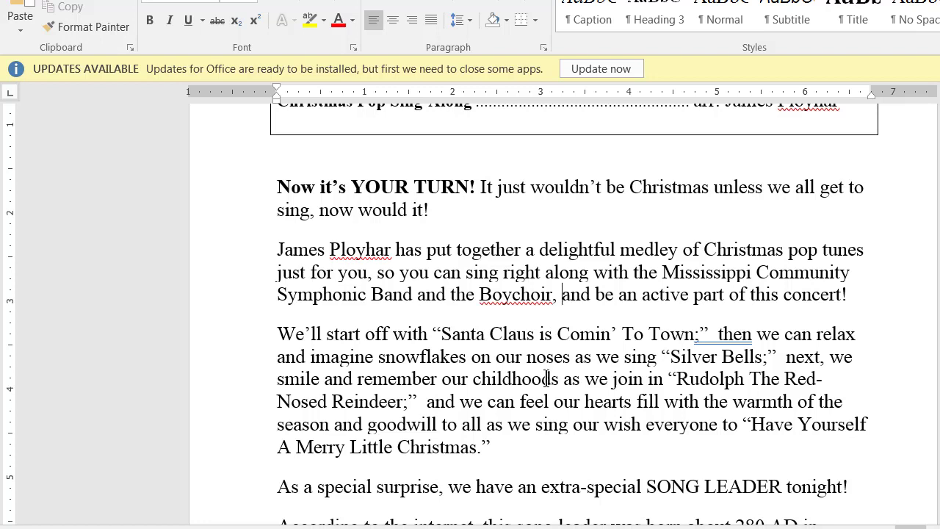
pyautogui.hotkey('ctrl', 'shift', 'Left')
pyautogui.hotkey('ctrl', 'shift', 'Left')
pyautogui.hotkey('ctrl', 'shift', 'Left')
pyautogui.hotkey('ctrl', 'shift', 'Left')
pyautogui.hotkey('ctrl', 'shift', 'Left')
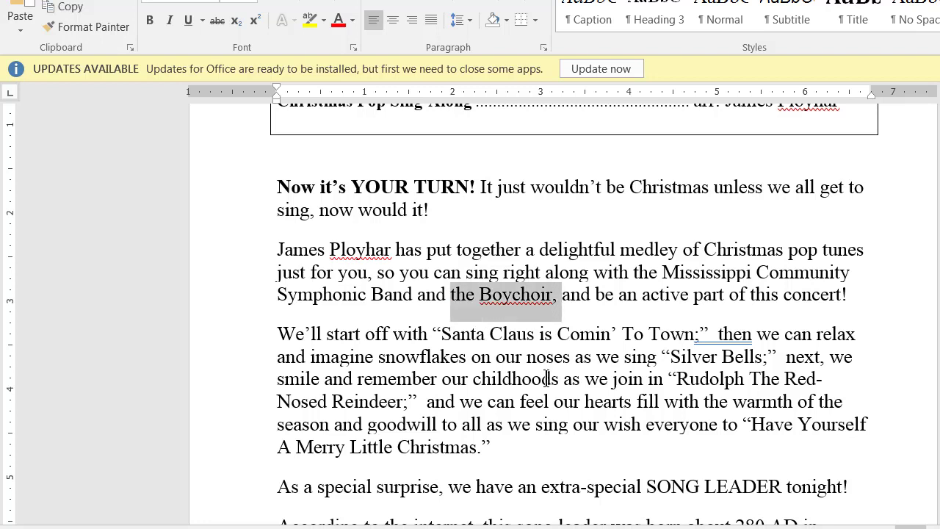
pyautogui.hotkey('ctrl', 'shift', 'Right')
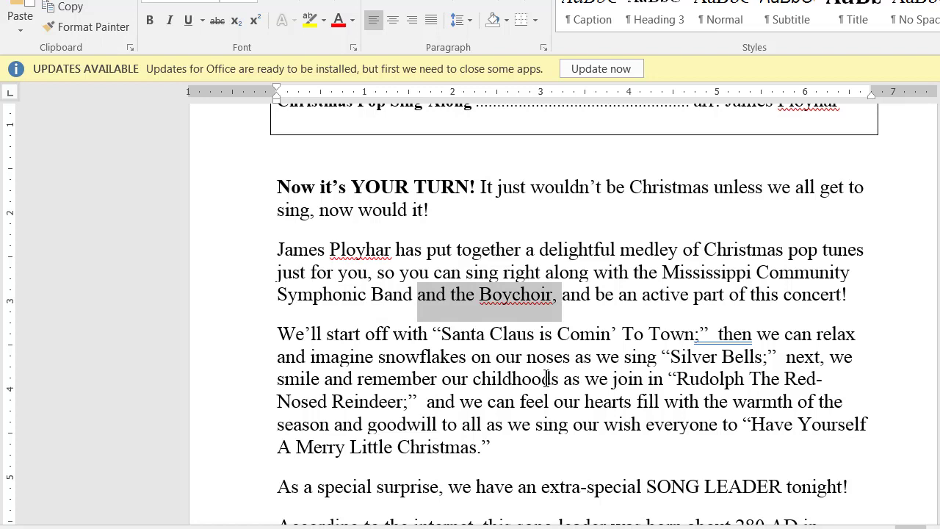
pyautogui.press('Delete')
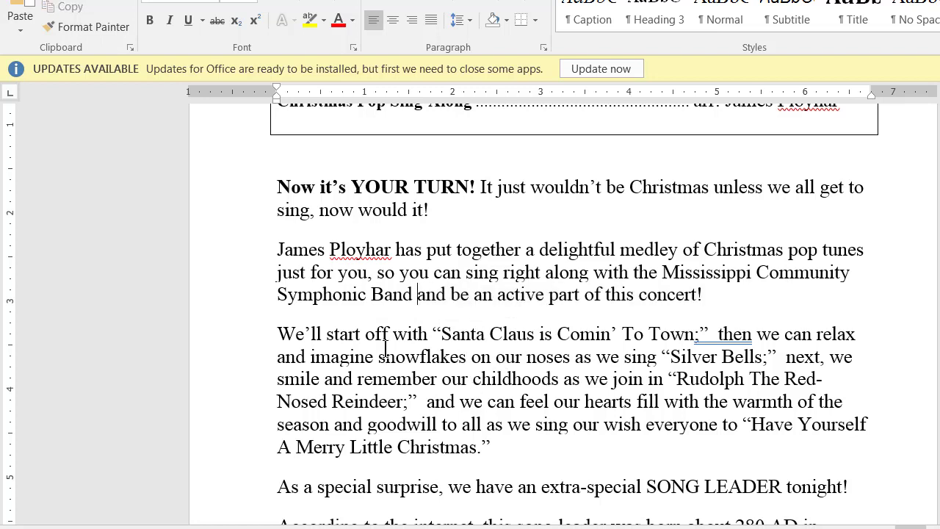
pyautogui.click(716, 339)
pyautogui.press('BackSpace')
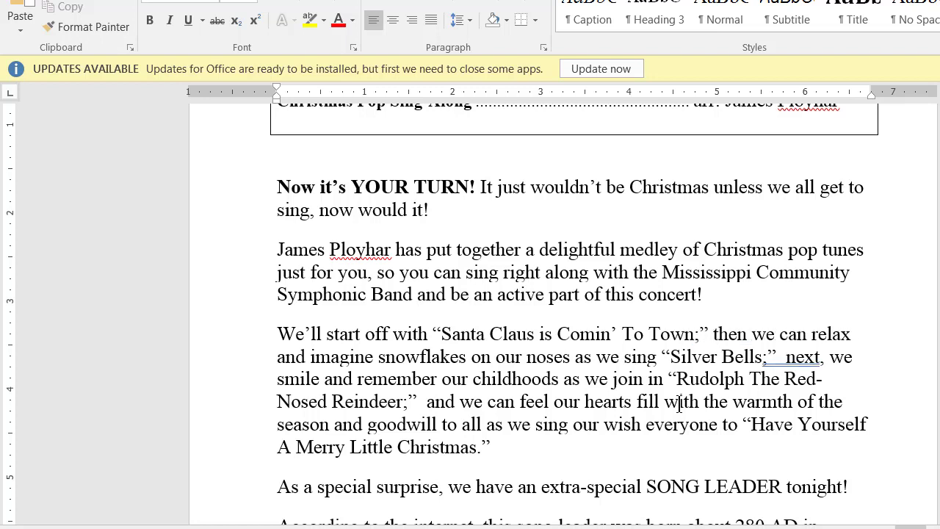
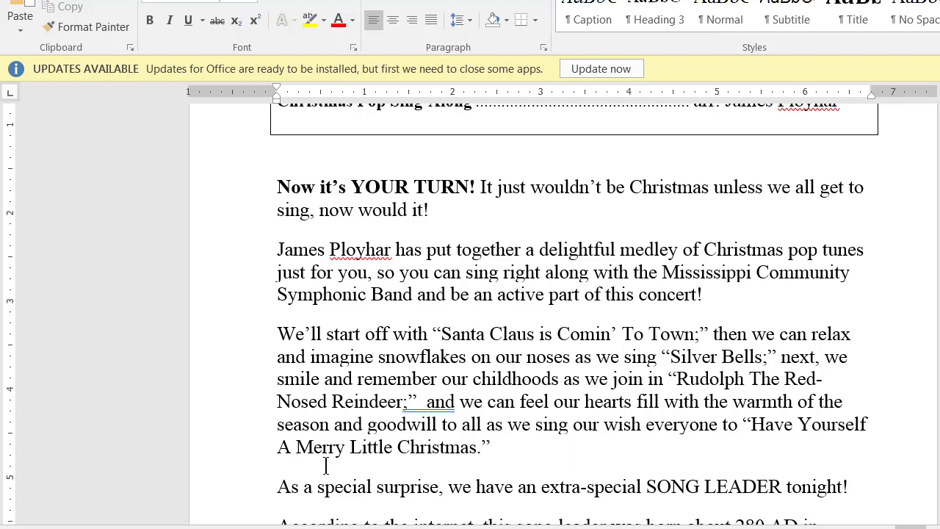
# Remove the extra space, then delete the 'special surprise' and 'According to the internet' paragraphs
pyautogui.press('BackSpace')
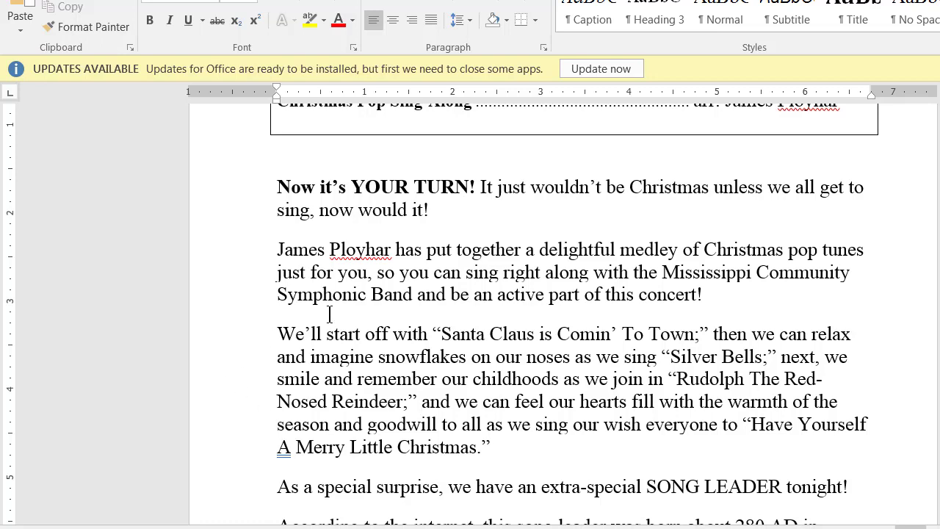
pyautogui.scroll(-1, 334, 345)
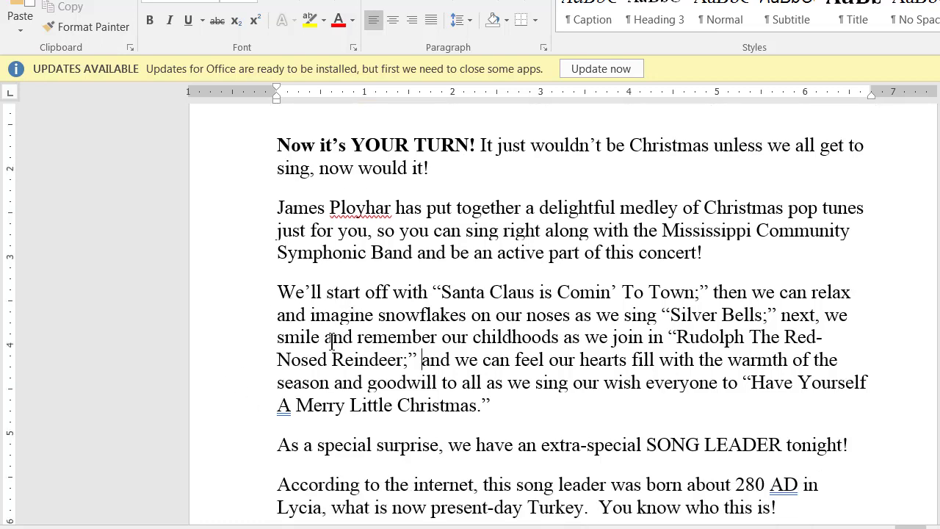
pyautogui.scroll(-1, 326, 339)
pyautogui.scroll(-2, 323, 339)
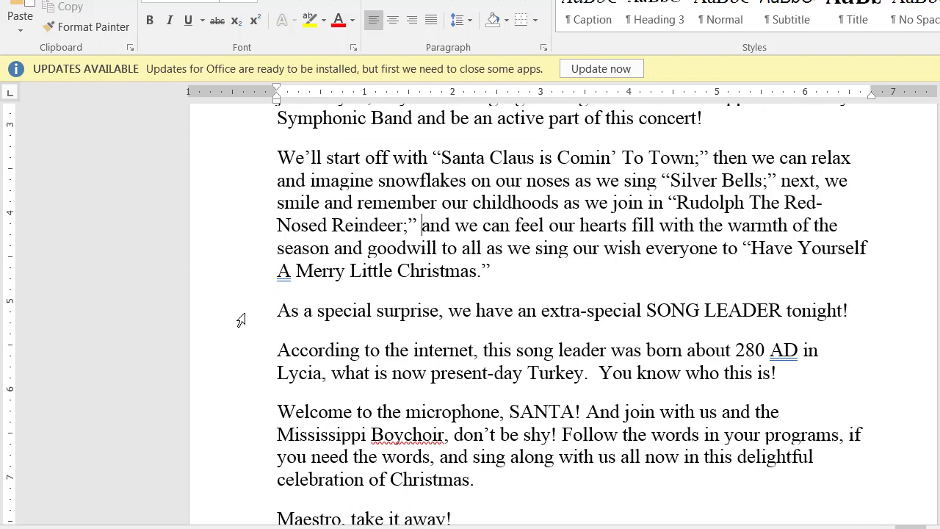
pyautogui.click(278, 312)
pyautogui.hotkey('ctrl', 'shift', 'Down')
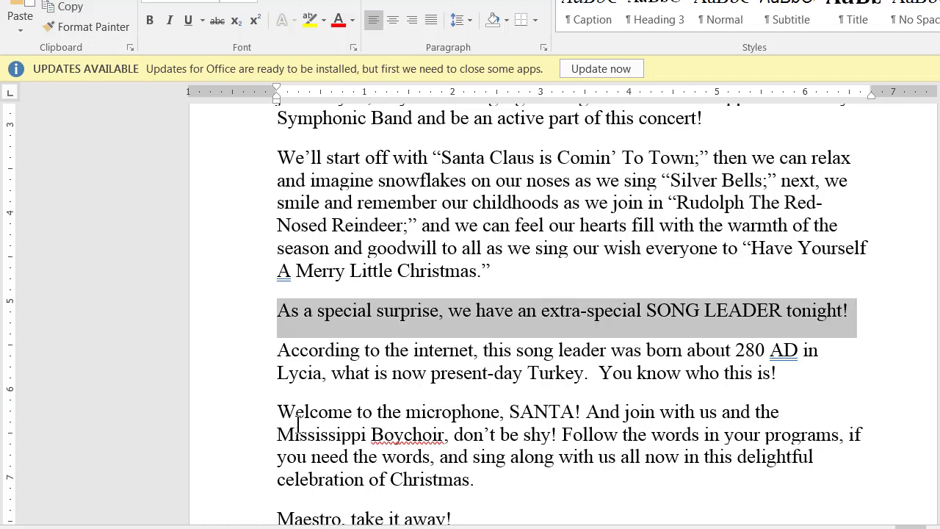
pyautogui.hotkey('ctrl', 'x')
pyautogui.hotkey('ctrl', 'shift', 'Down')
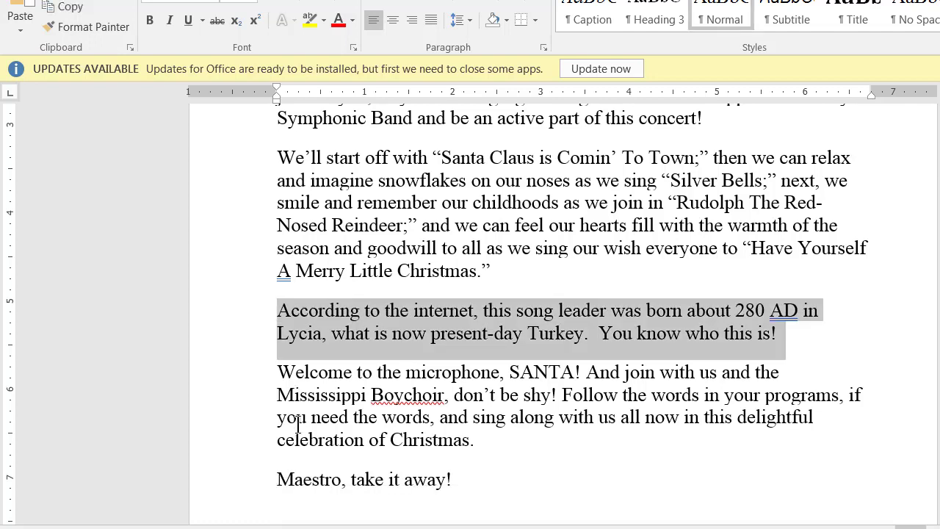
pyautogui.hotkey('ctrl', 'x')
# Replace the Santa welcome words and Mississippi Boychoir mention so the line opens 'Join with us now'
pyautogui.hotkey('ctrl', 'shift', 'Right')
pyautogui.hotkey('ctrl', 'shift', 'Right')
pyautogui.hotkey('ctrl', 'shift', 'Right')
pyautogui.hotkey('ctrl', 'shift', 'Right')
pyautogui.hotkey('ctrl', 'shift', 'Right')
pyautogui.hotkey('ctrl', 'shift', 'Right')
pyautogui.hotkey('ctrl', 'shift', 'Right')
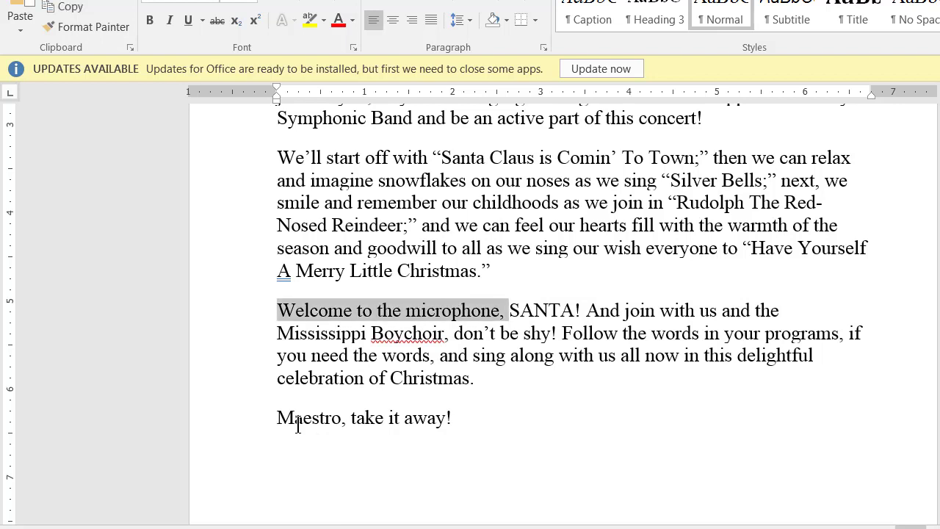
pyautogui.hotkey('ctrl', 'shift', 'Right')
pyautogui.hotkey('shift', 'Right')
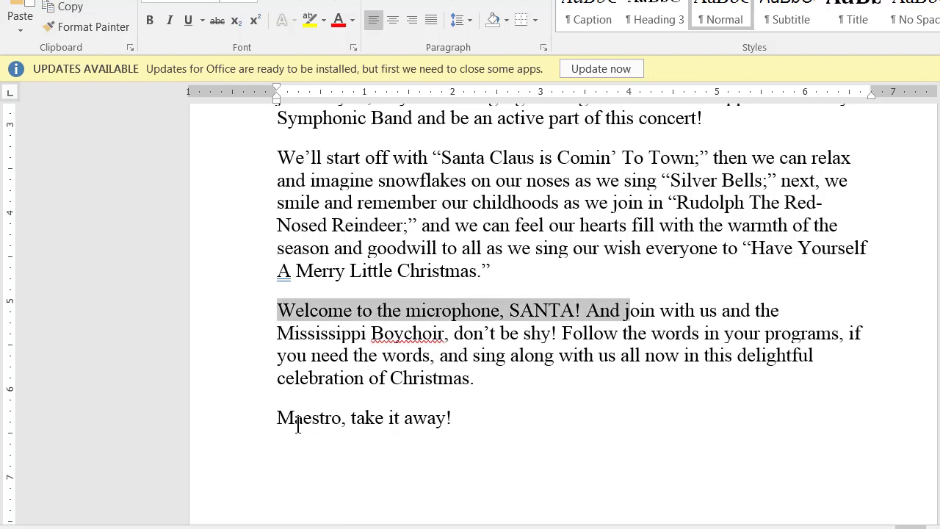
pyautogui.write('J')
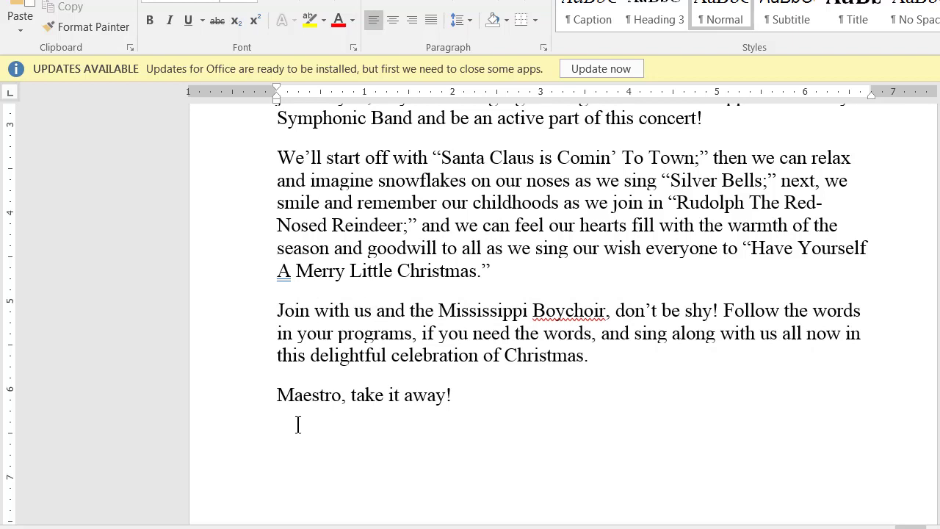
pyautogui.hotkey('ctrl', 'shift', 'Right')
pyautogui.hotkey('ctrl', 'shift', 'Right')
pyautogui.hotkey('ctrl', 'shift', 'Right')
pyautogui.hotkey('ctrl', 'shift', 'Right')
pyautogui.hotkey('ctrl', 'shift', 'Right')
pyautogui.hotkey('ctrl', 'shift', 'Left')
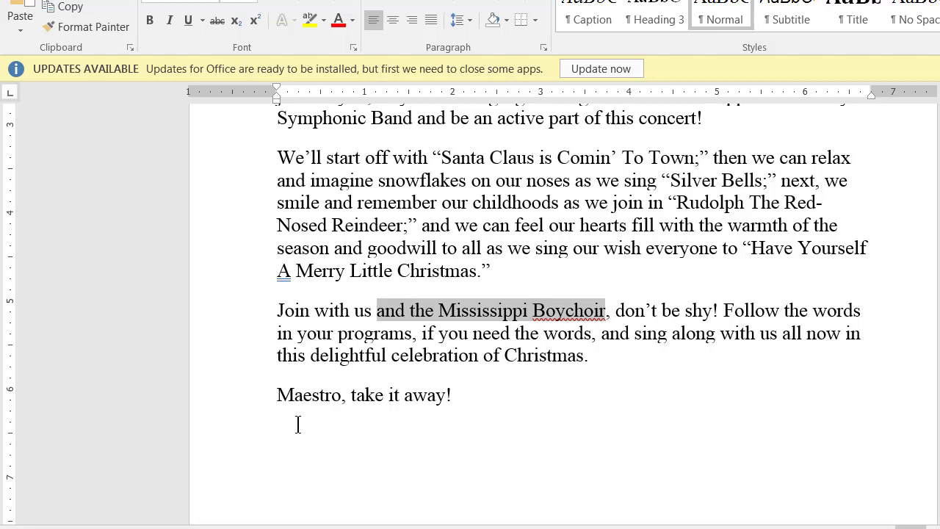
pyautogui.write('now')
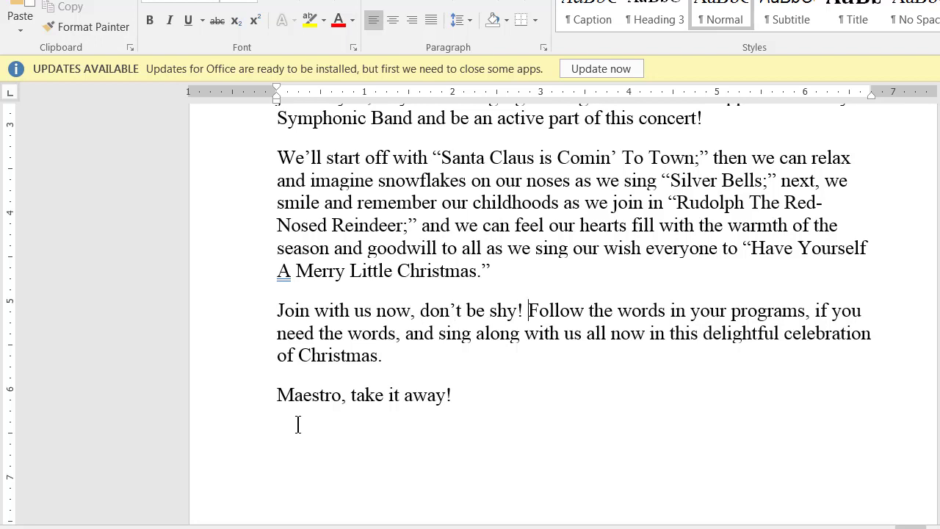
# Replace the 'Follow the words' phrase with 'You know the words'
pyautogui.hotkey('shift', 'End')
pyautogui.hotkey('ctrl', 'shift', 'Right')
pyautogui.hotkey('ctrl', 'shift', 'Right')
pyautogui.hotkey('ctrl', 'shift', 'Right')
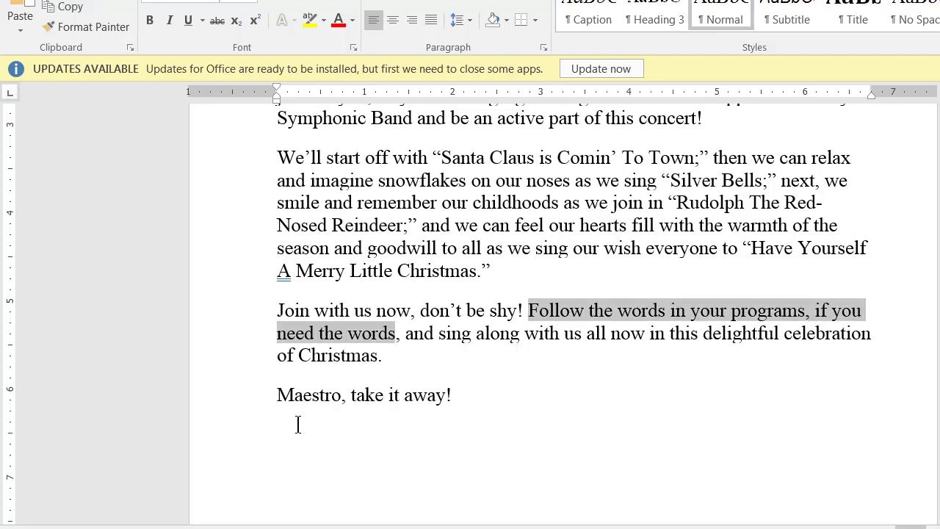
pyautogui.write('You k')
pyautogui.press('BackSpace')
pyautogui.write('n, and sing along with us all n')
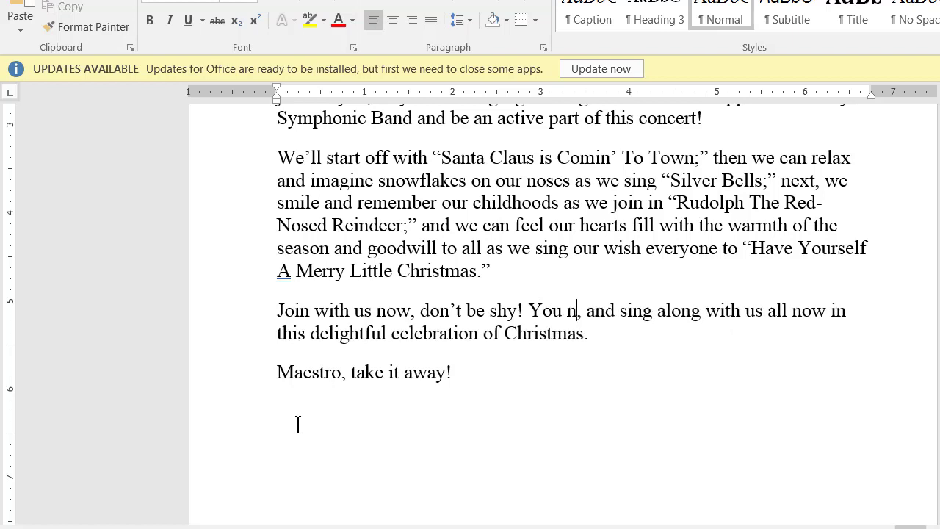
pyautogui.press('BackSpace')
pyautogui.write('know the w')
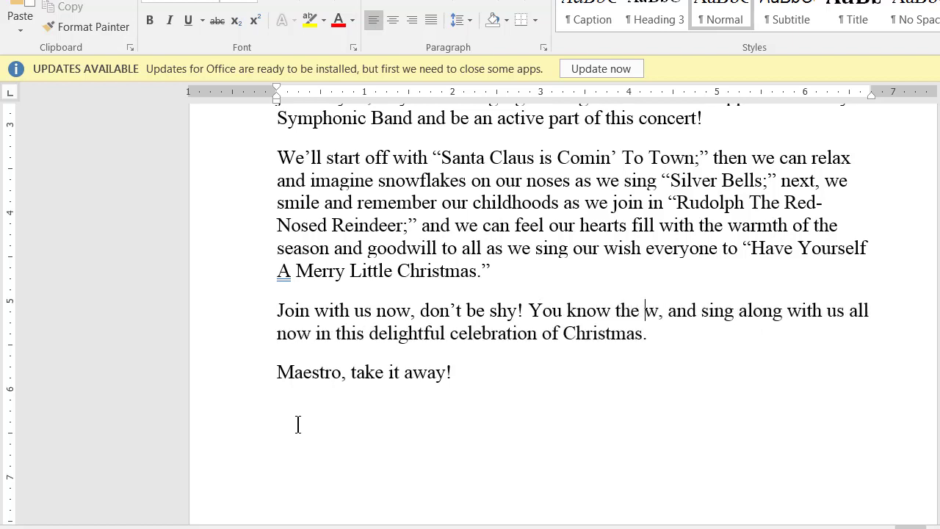
pyautogui.write('ords')
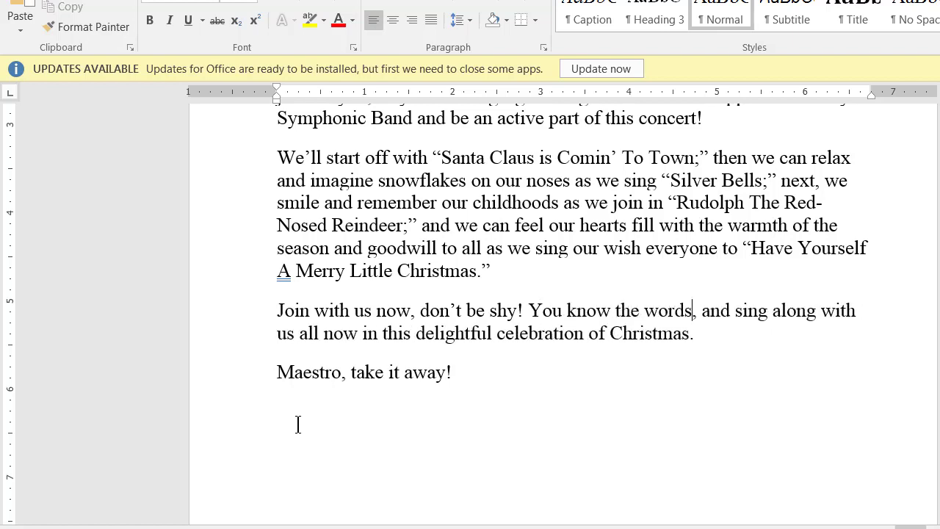
# Change 'and' to 'so' after 'words' and delete the word 'all'
pyautogui.hotkey('ctrl', 'shift', 'Right')
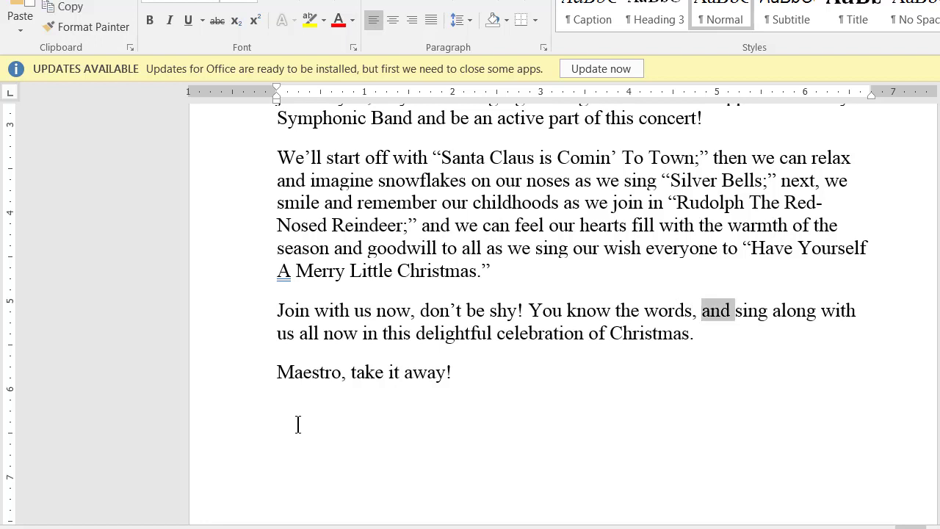
pyautogui.write('so')
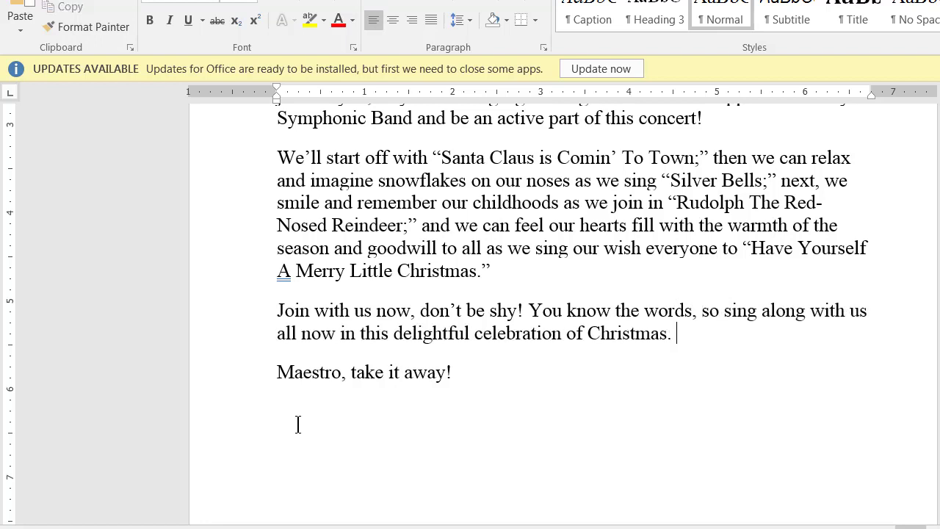
pyautogui.hotkey('ctrl', 'shift', 'Right')
pyautogui.press('Delete')
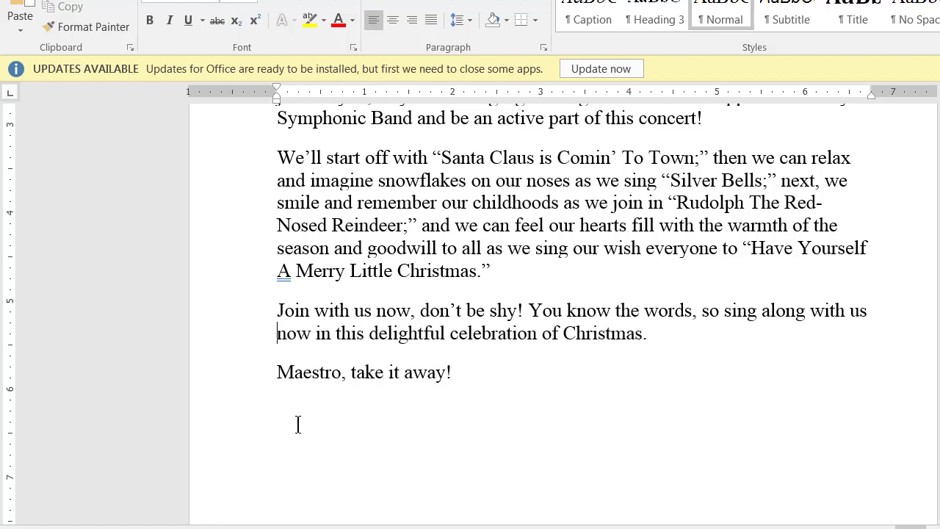
# Insert a page break below '(New)' so the following piece starts on a new page
pyautogui.hotkey('ctrl', 'Return')
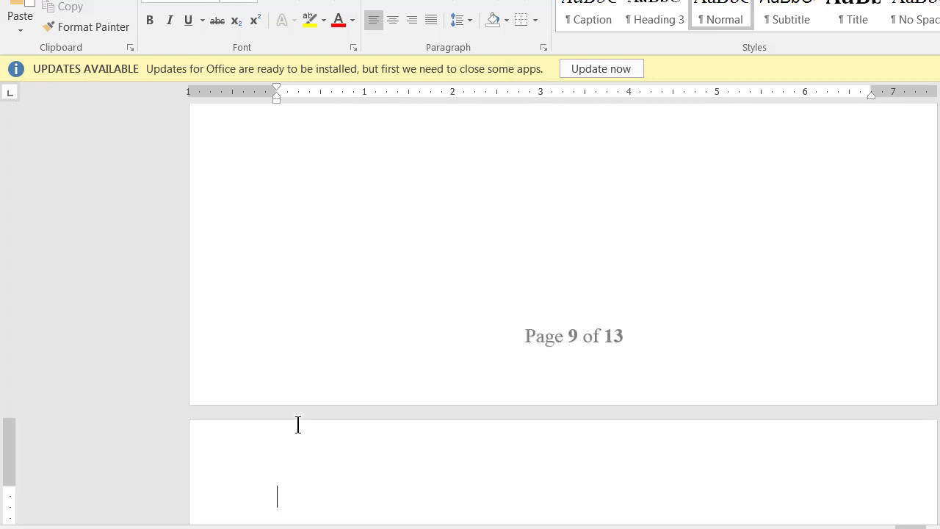
pyautogui.hotkey('ctrl', 'z')
pyautogui.scroll(6, 297, 425)
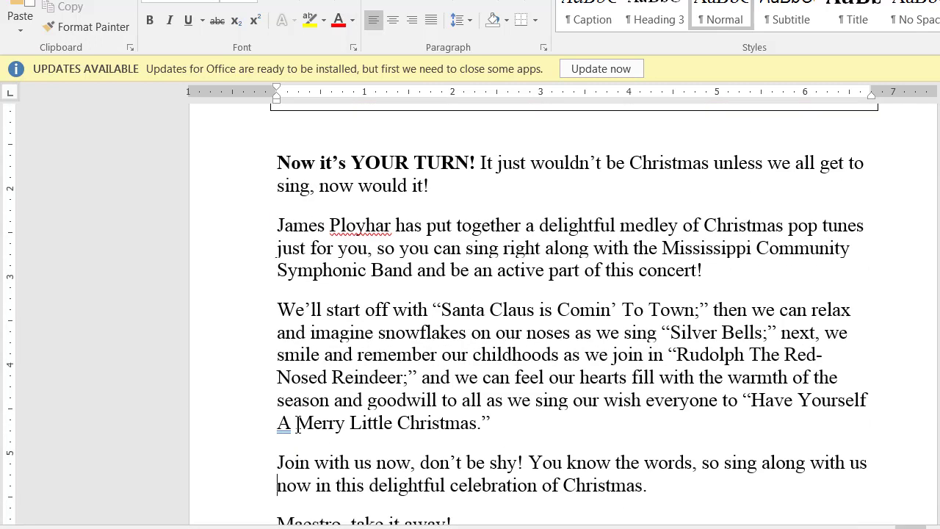
pyautogui.scroll(-8, 298, 425)
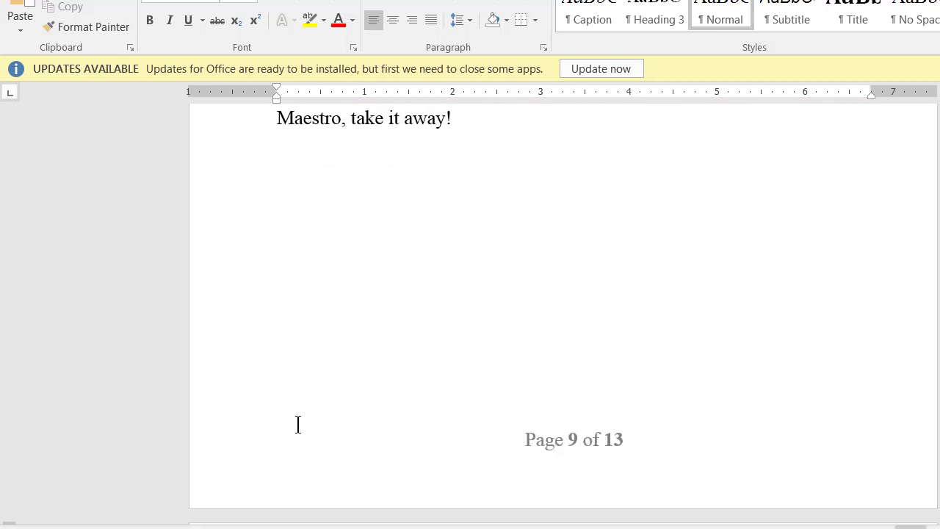
pyautogui.click(298, 424)
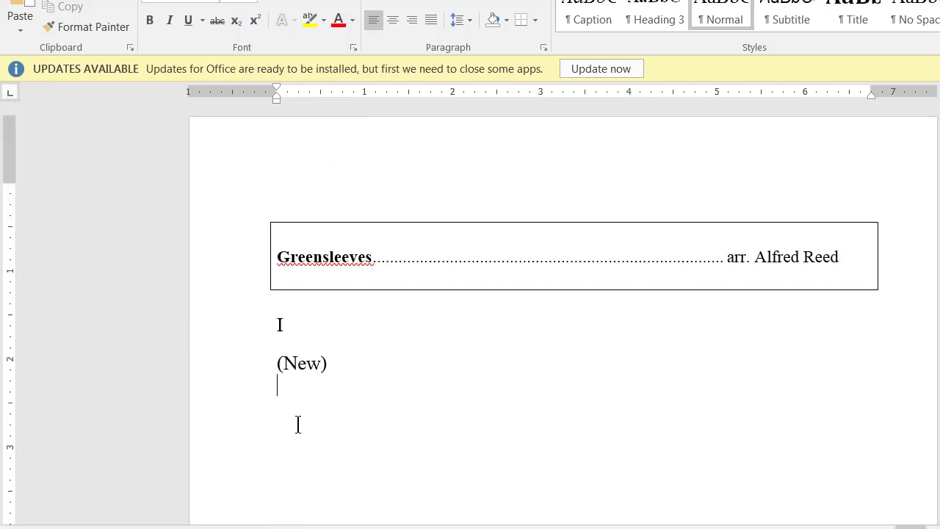
pyautogui.hotkey('ctrl', 'Return')
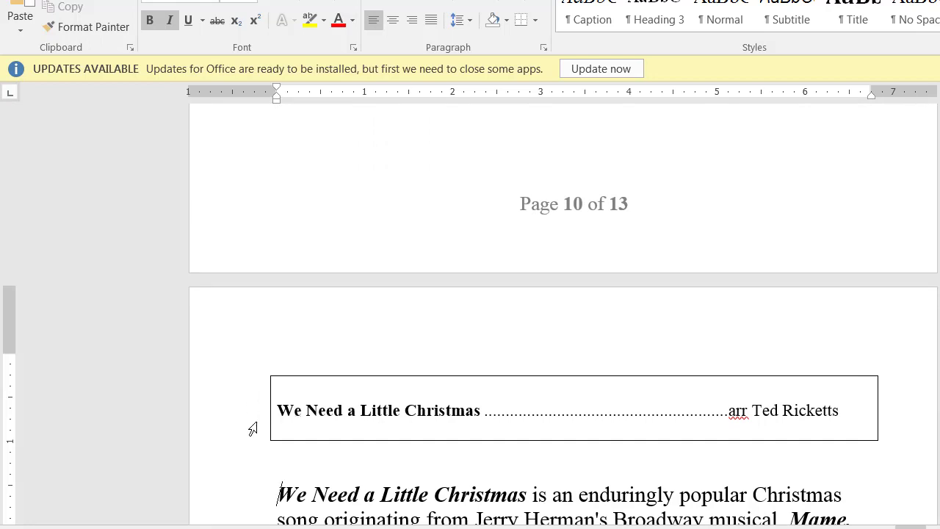
# Scroll through the We Need a Little Christmas notes to the Nutcracker Suite page
pyautogui.scroll(-4, 253, 422)
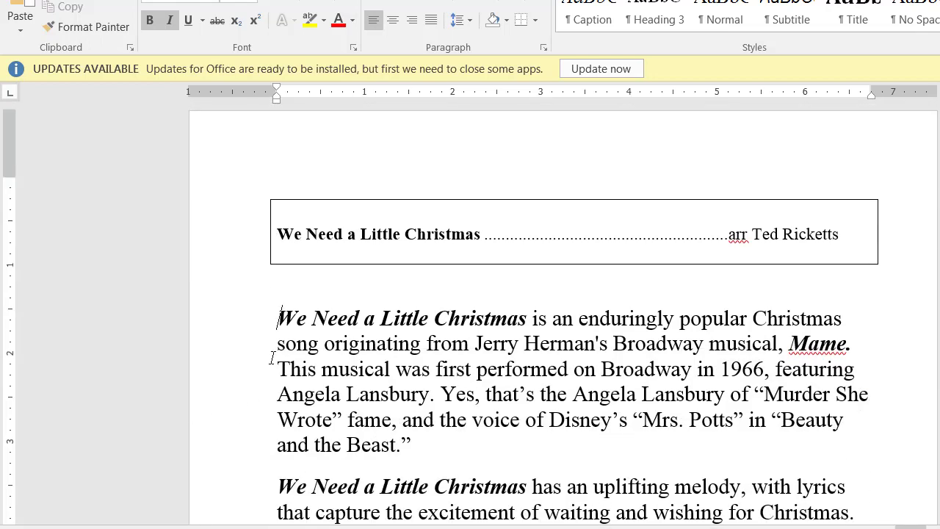
pyautogui.scroll(-2, 272, 357)
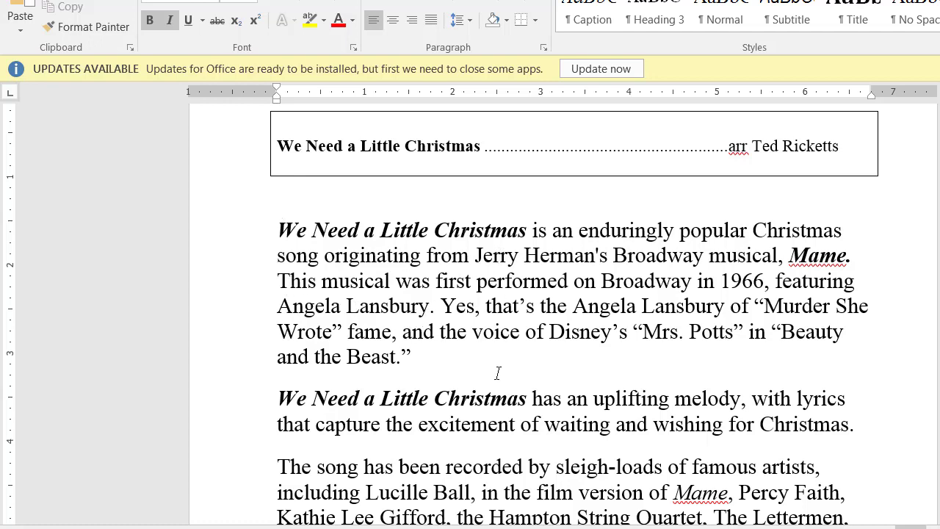
pyautogui.scroll(-5, 498, 373)
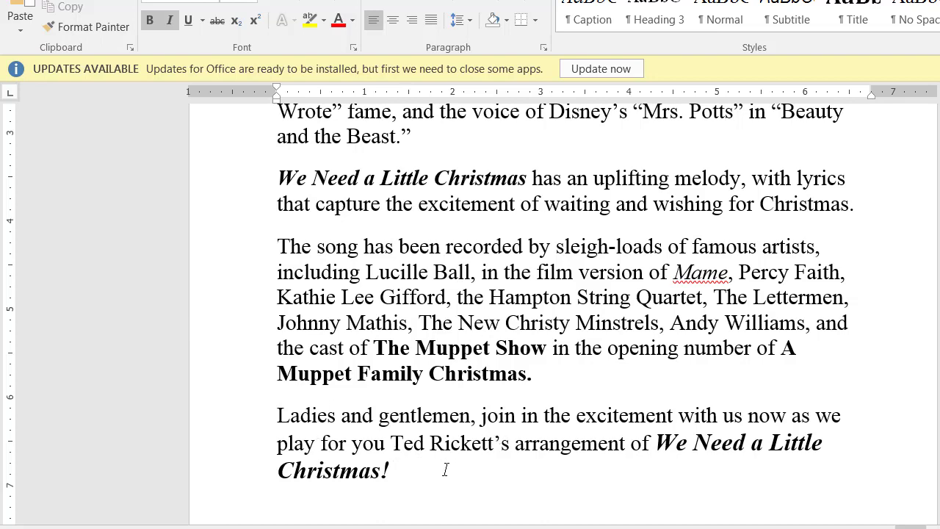
pyautogui.scroll(-8, 397, 346)
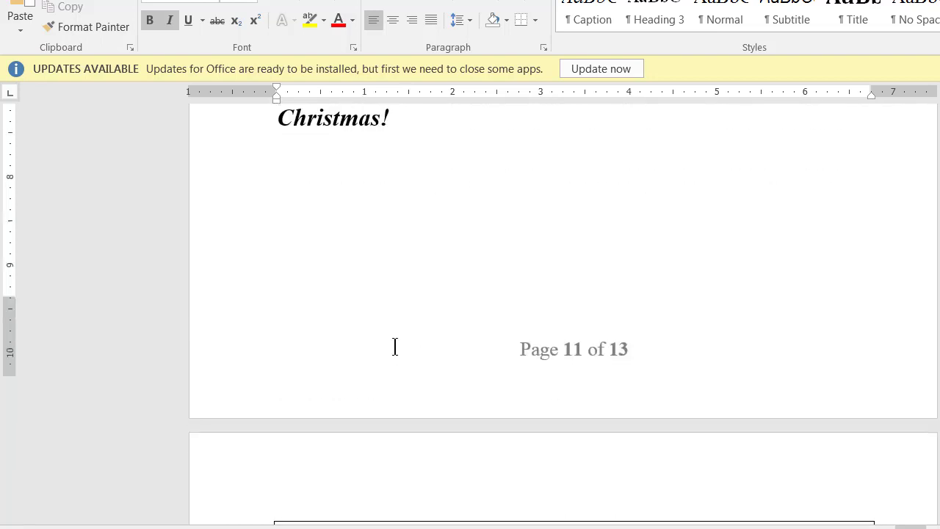
pyautogui.scroll(-10, 394, 347)
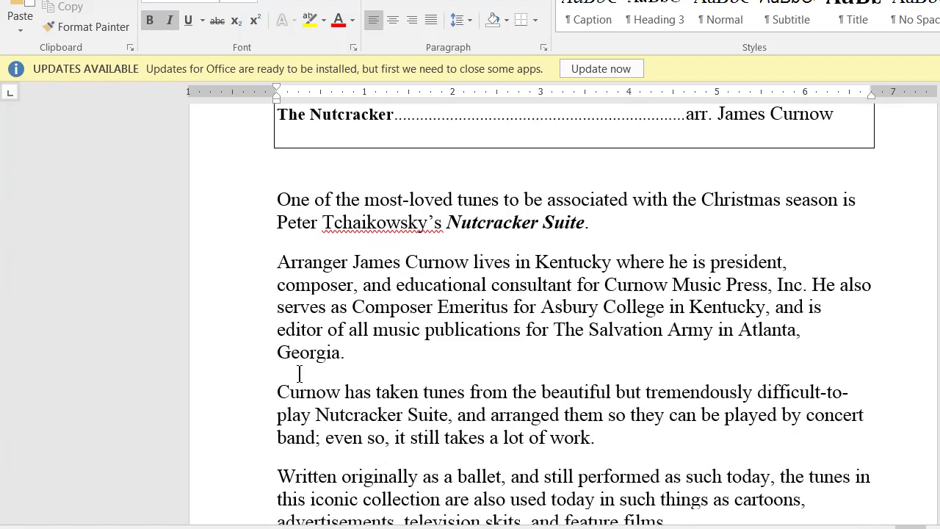
pyautogui.scroll(-1, 299, 373)
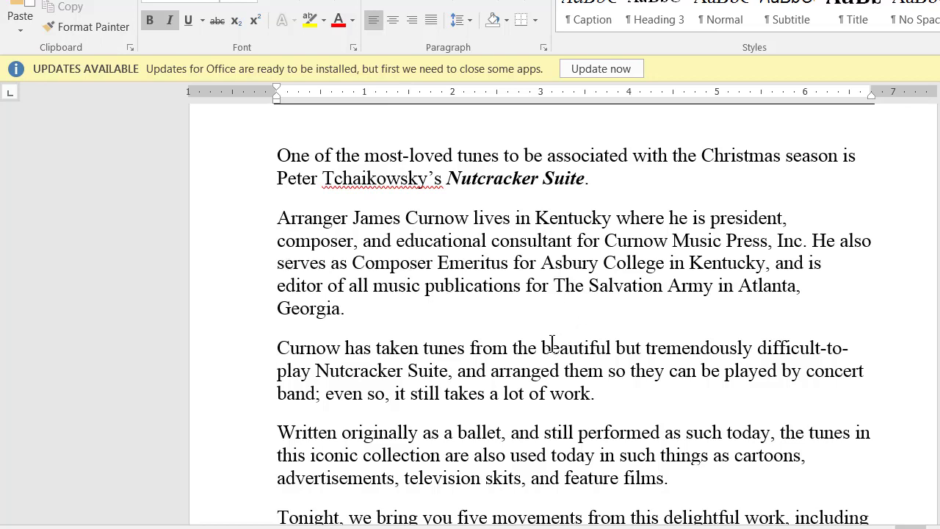
pyautogui.scroll(-2, 395, 368)
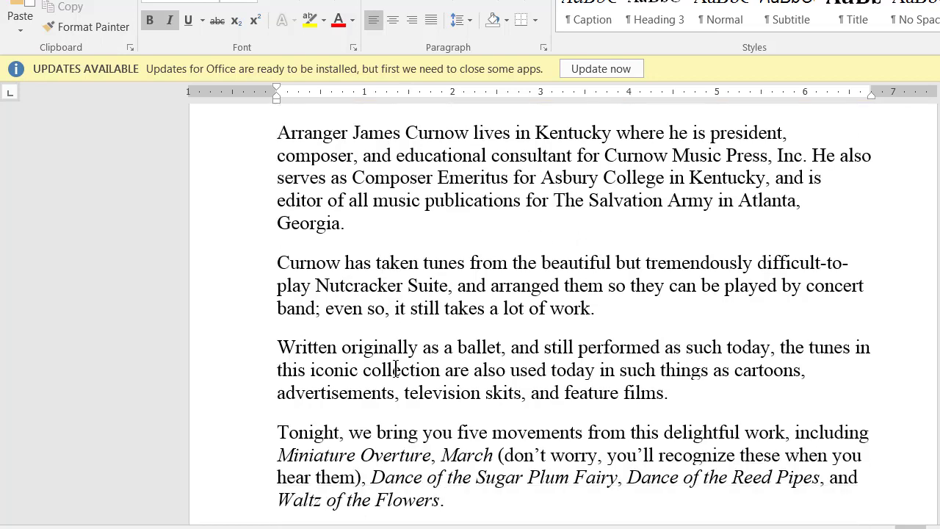
pyautogui.scroll(-3, 395, 368)
pyautogui.scroll(3, 396, 368)
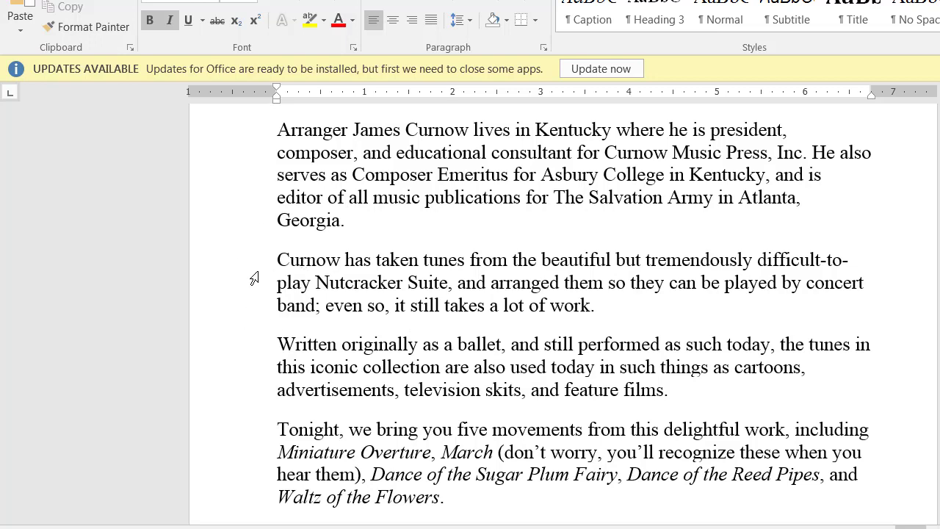
pyautogui.scroll(-1, 486, 357)
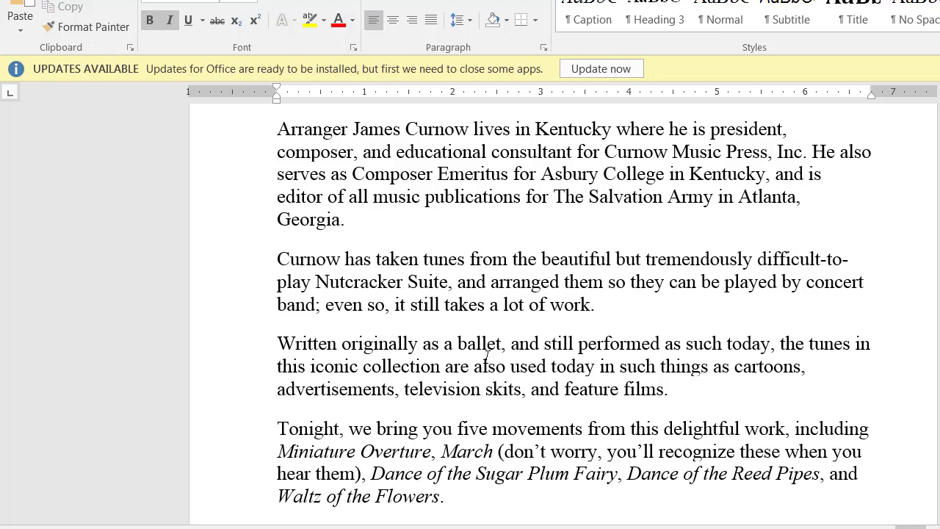
pyautogui.scroll(-6, 486, 356)
pyautogui.scroll(4, 486, 360)
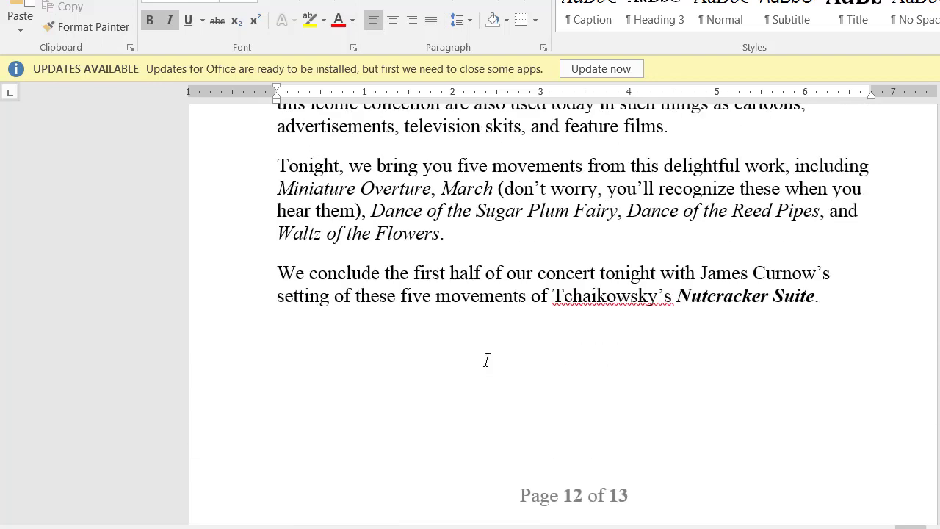
pyautogui.scroll(4, 486, 359)
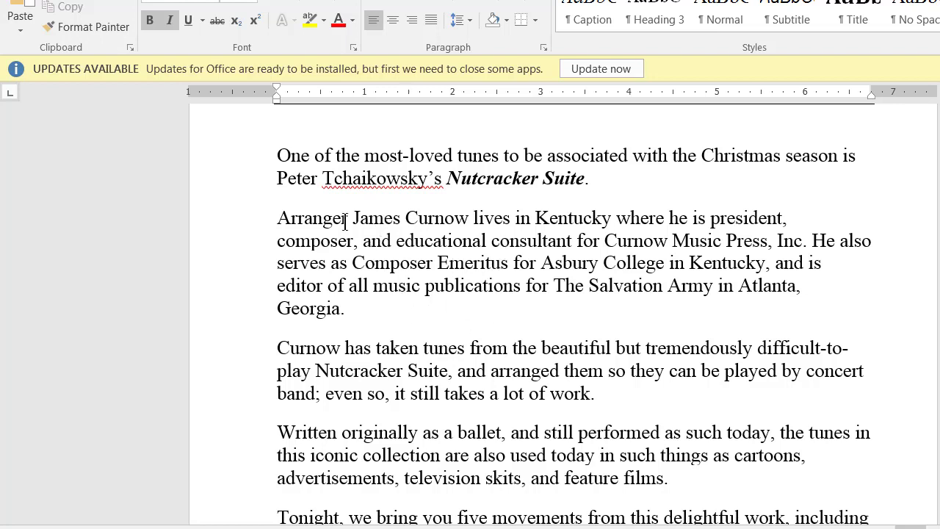
pyautogui.scroll(-1, 316, 294)
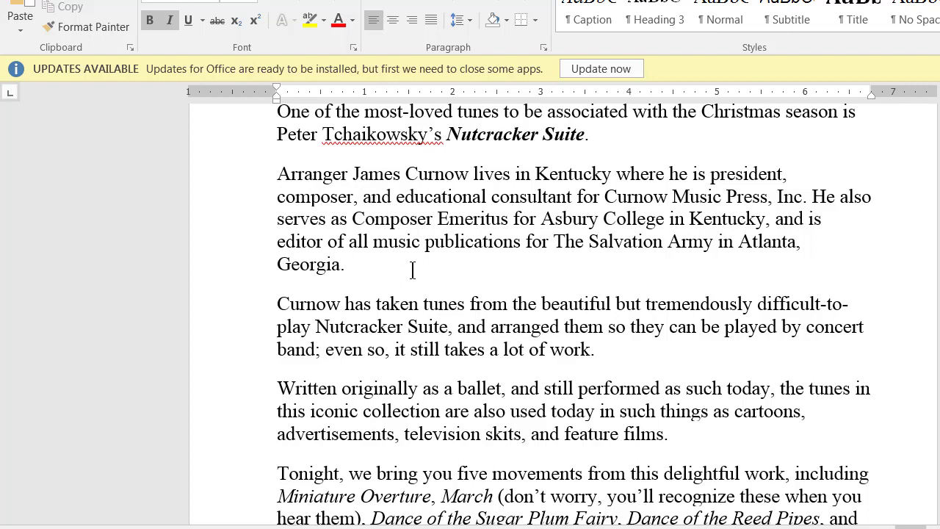
pyautogui.scroll(-1, 413, 280)
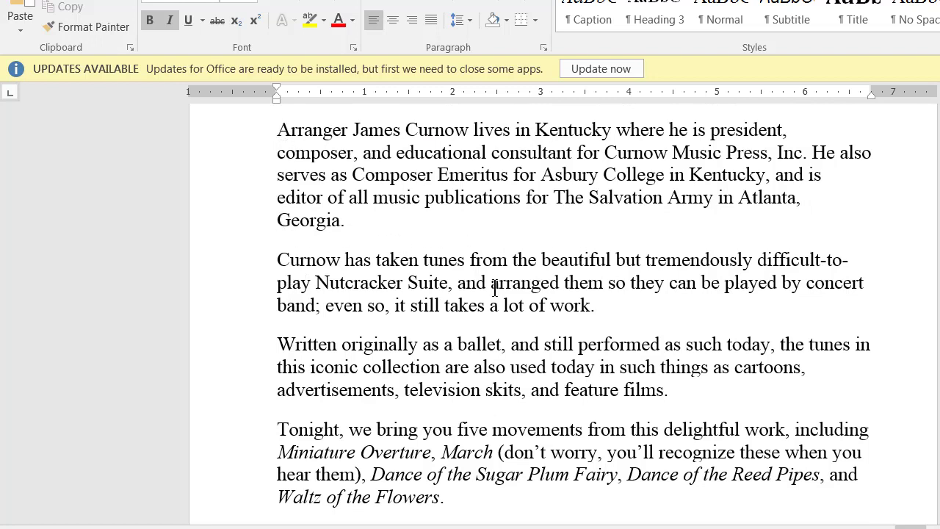
pyautogui.scroll(-1, 394, 301)
pyautogui.scroll(-1, 404, 346)
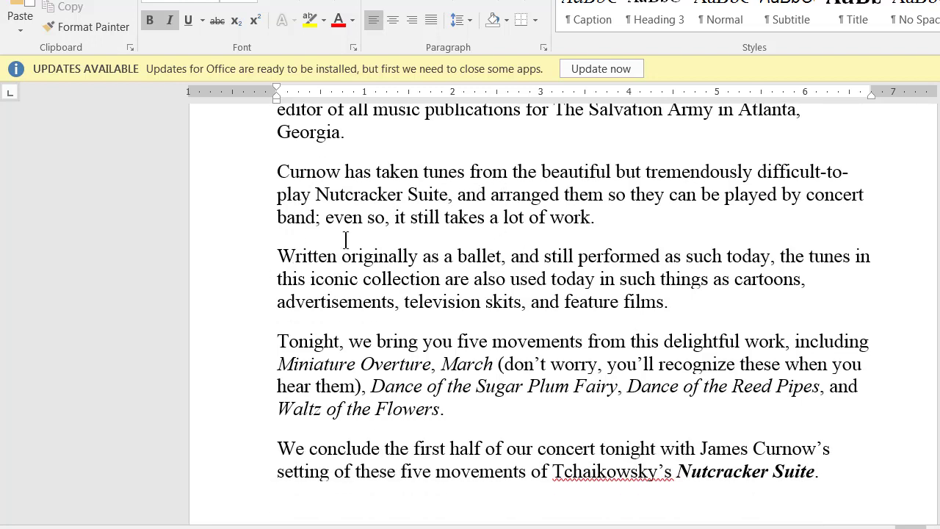
# Change 'five' to 'several' in the Tonight paragraph, then scroll to the final Hallelujah Chorus page
pyautogui.click(481, 341)
pyautogui.press('F8')
pyautogui.press('F8')
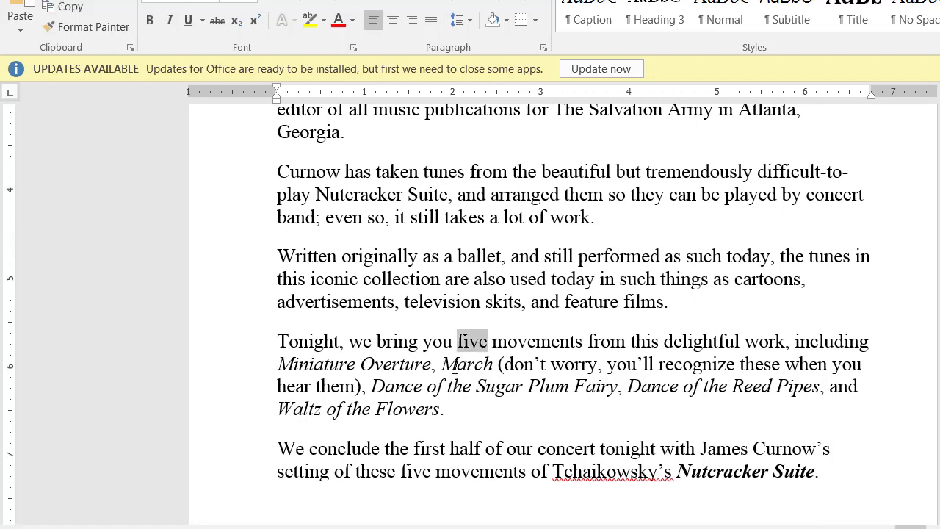
pyautogui.write('several')
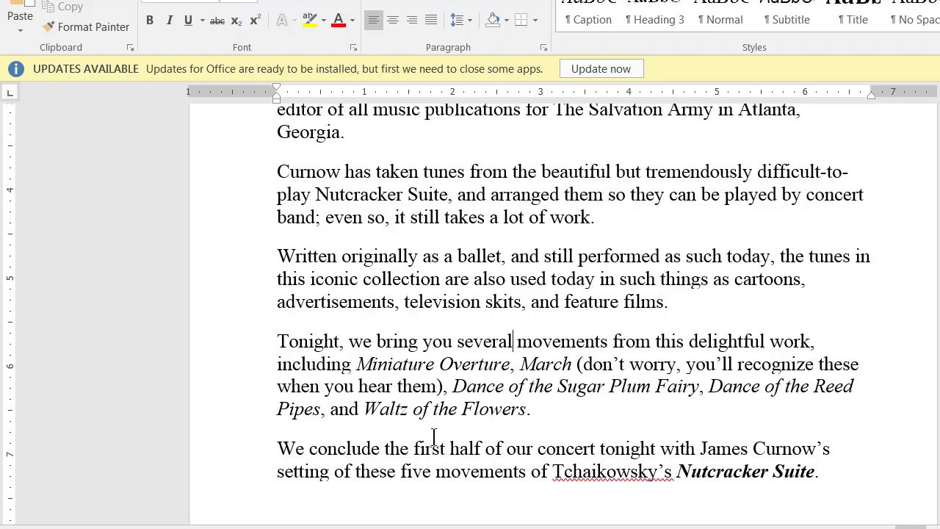
pyautogui.scroll(-1, 387, 404)
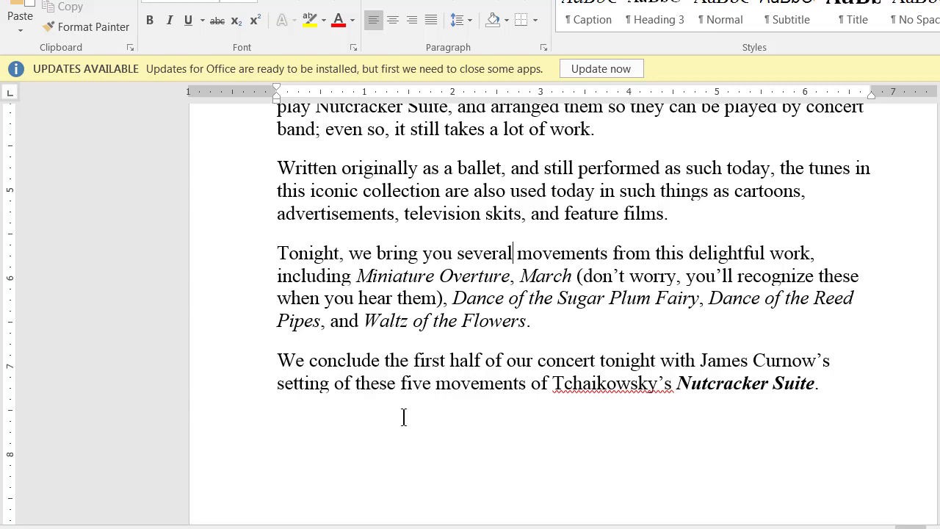
pyautogui.scroll(-9, 403, 417)
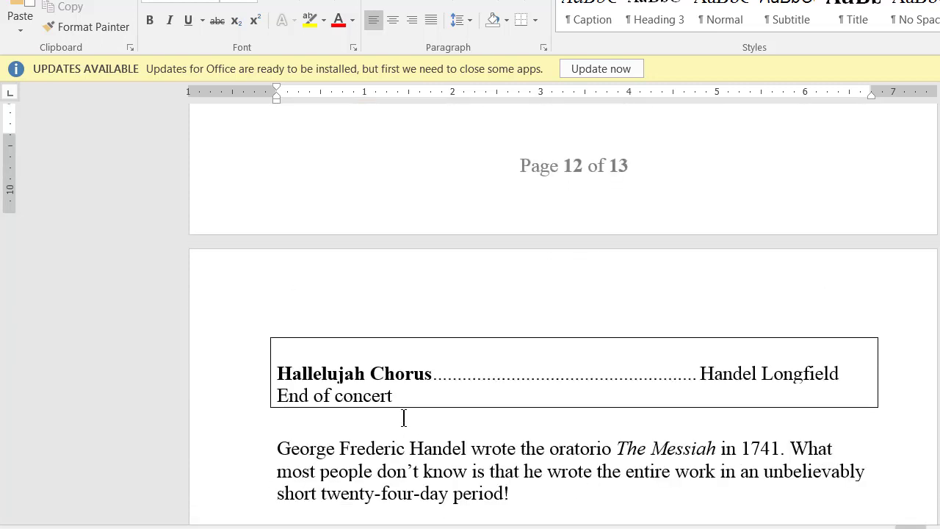
pyautogui.scroll(-2, 403, 417)
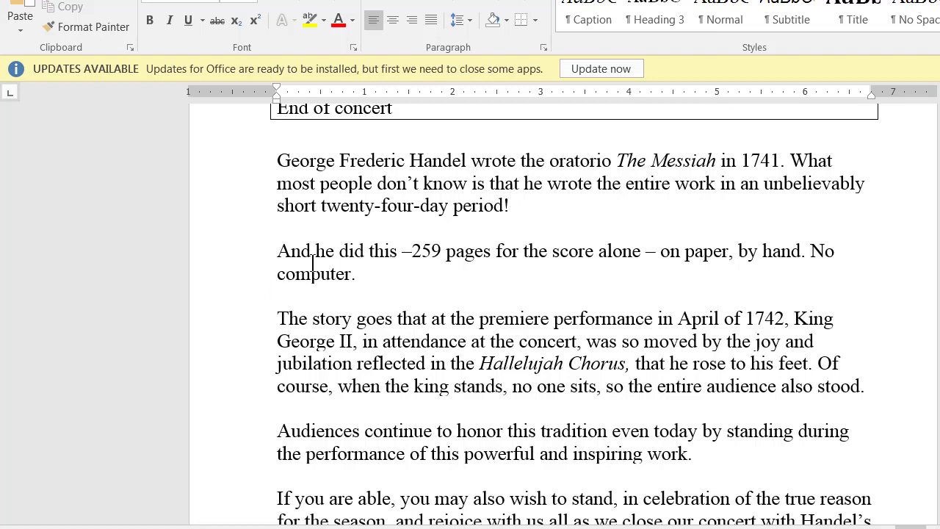
pyautogui.scroll(-1, 613, 325)
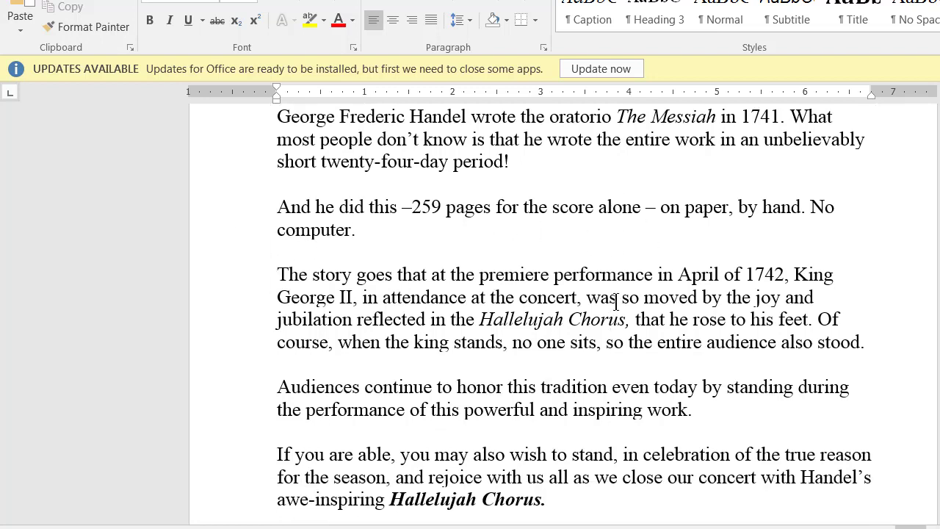